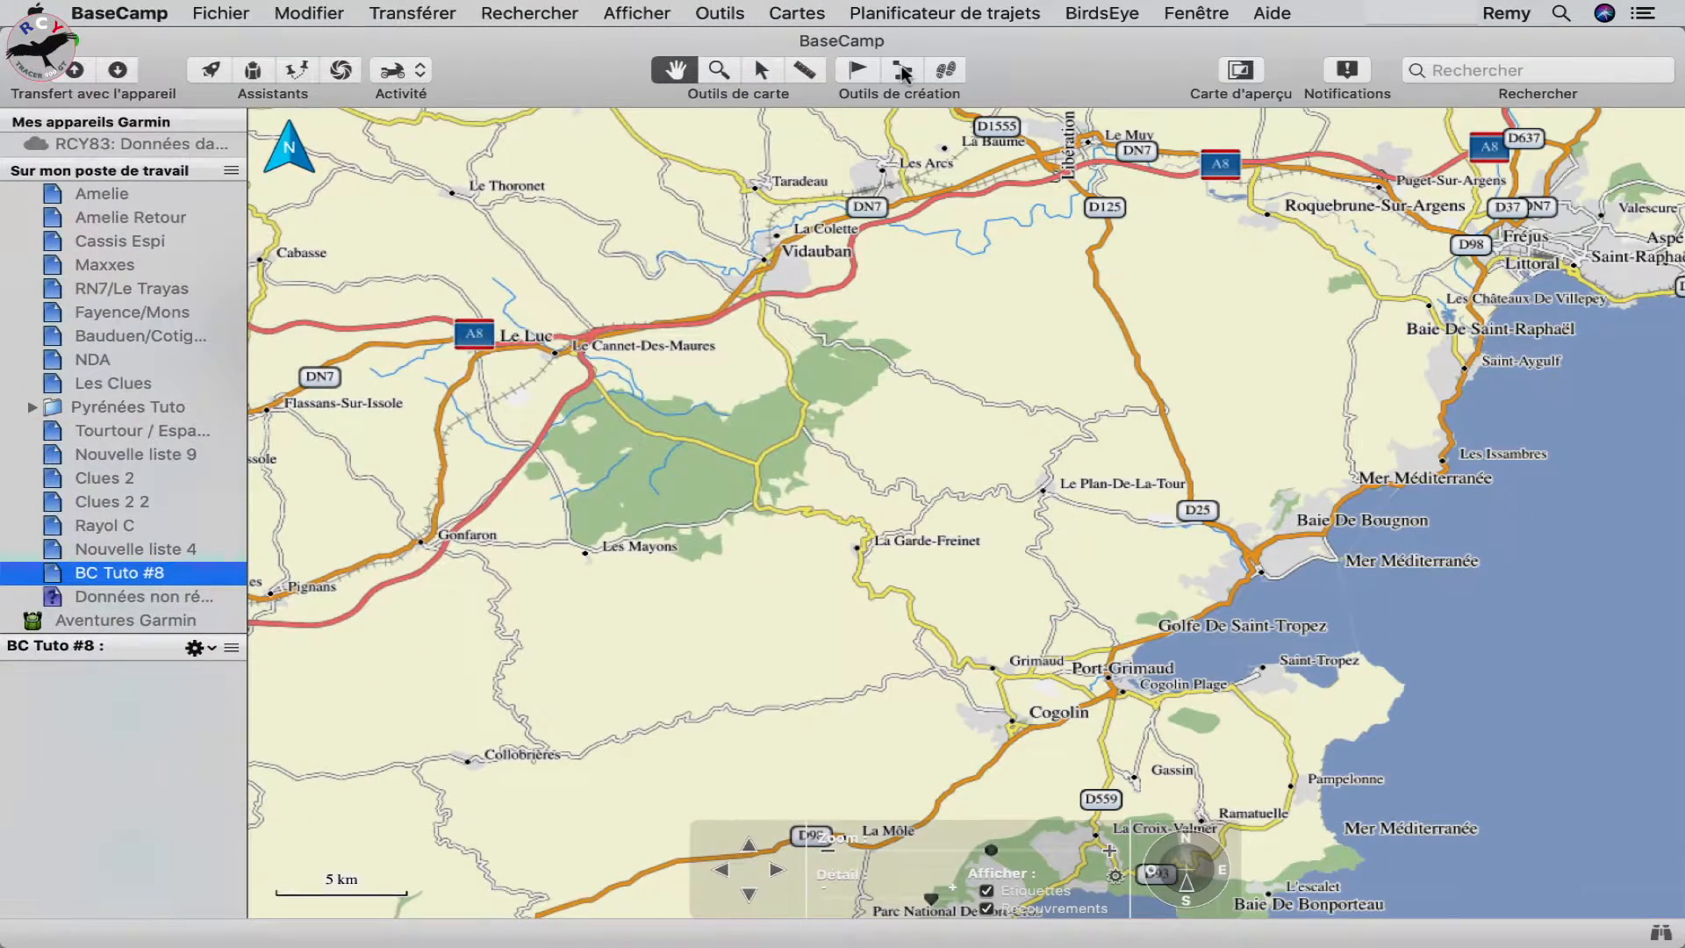
Start a new route at Saint-Tropez directly on the map, dismissing the empty itinerary dialog
{"action": "left_click", "coordinate": [902, 70]}
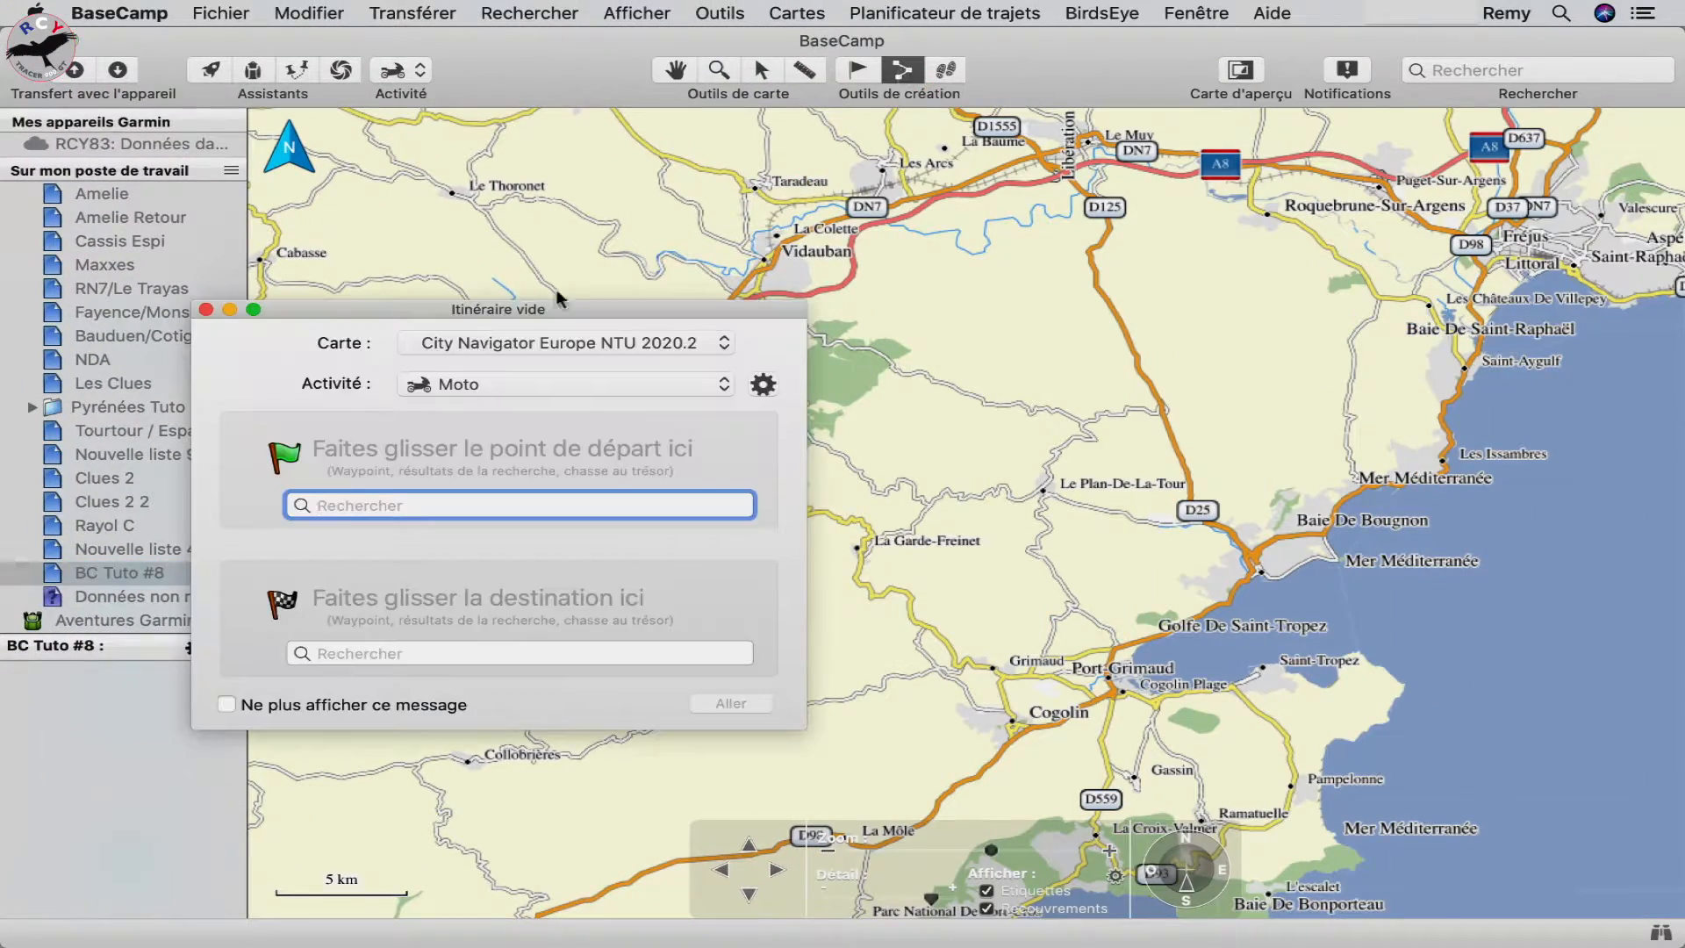
{"action": "left_click", "coordinate": [205, 309]}
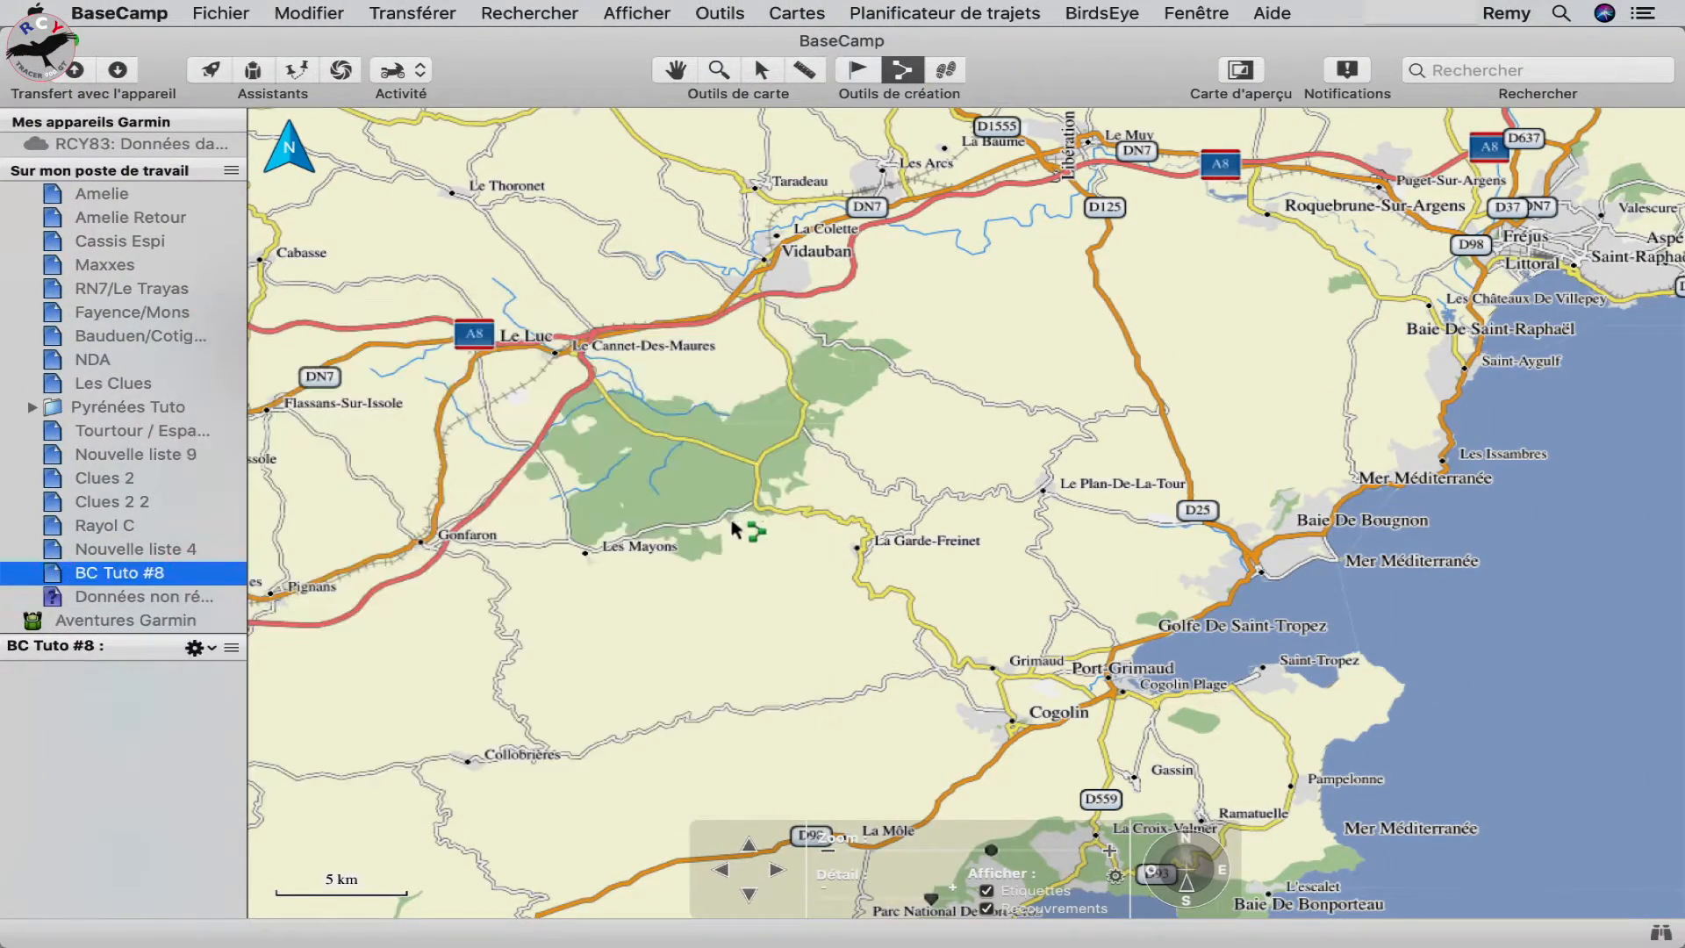
{"action": "left_click", "coordinate": [1263, 672]}
Extend the route from Saint-Tropez north to the village of Saint-Dalmas-Le-Selvage in the Mercantour park
{"action": "scroll", "coordinate": [1260, 504], "scroll_direction": "down", "scroll_amount": 5}
{"action": "scroll", "coordinate": [1257, 525], "scroll_direction": "down", "scroll_amount": 1}
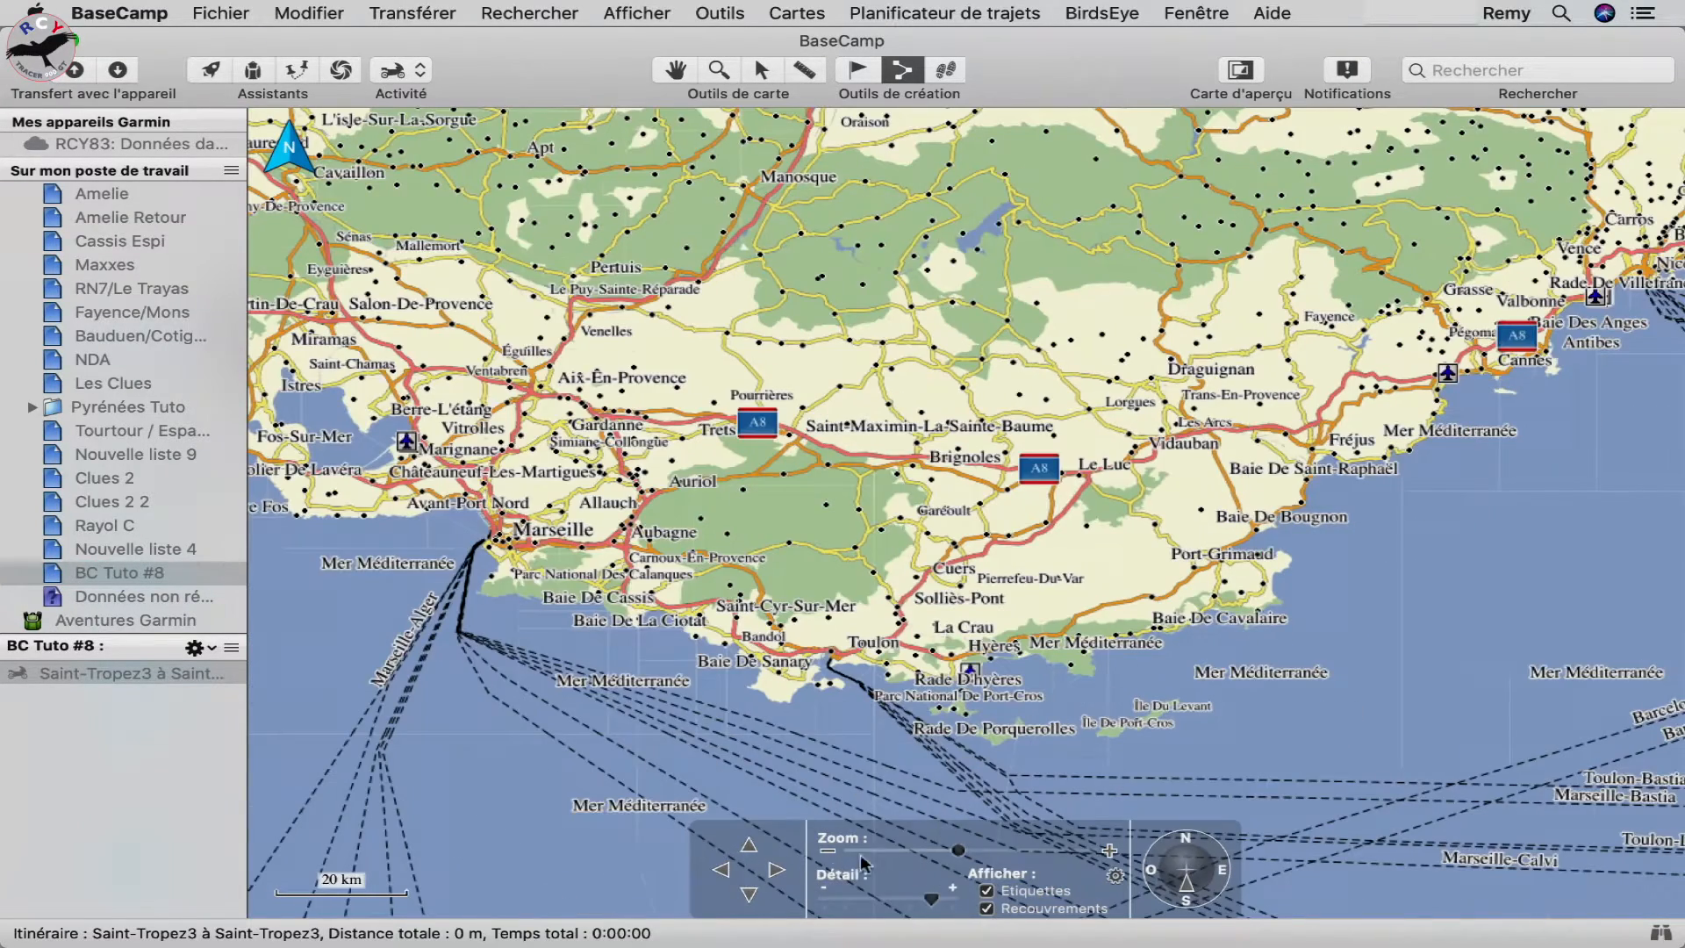
{"action": "left_click", "coordinate": [749, 847]}
{"action": "left_click", "coordinate": [749, 847]}
{"action": "left_click", "coordinate": [748, 847]}
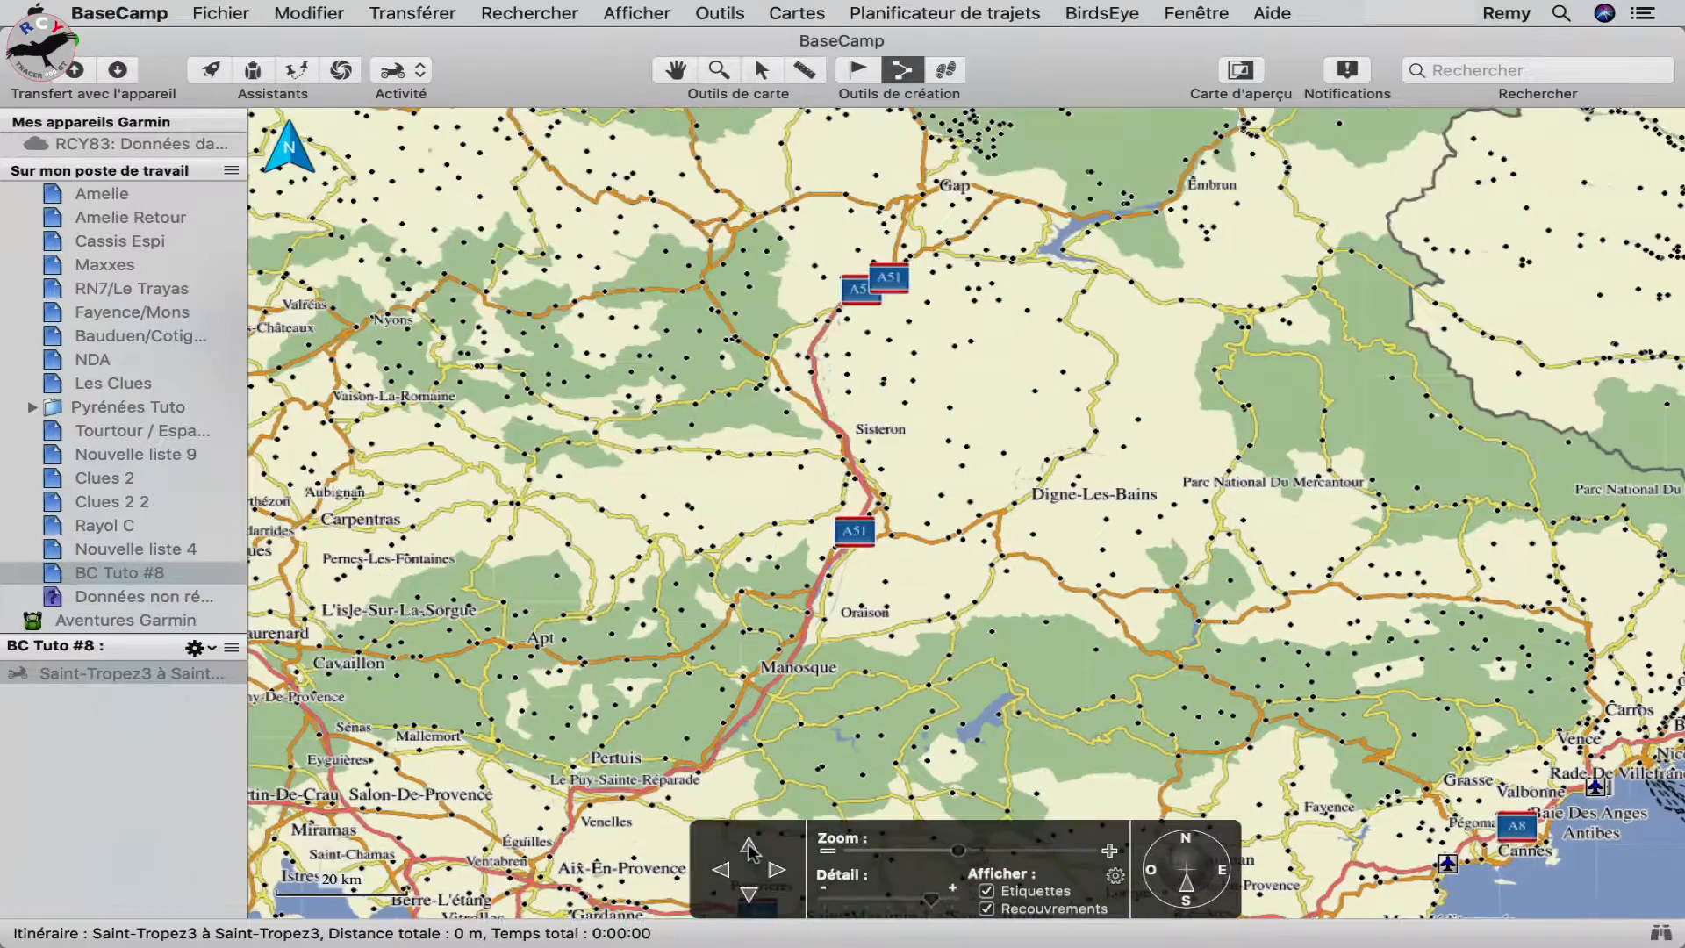
{"action": "left_click", "coordinate": [773, 871]}
{"action": "scroll", "coordinate": [1060, 376], "scroll_direction": "up", "scroll_amount": 2}
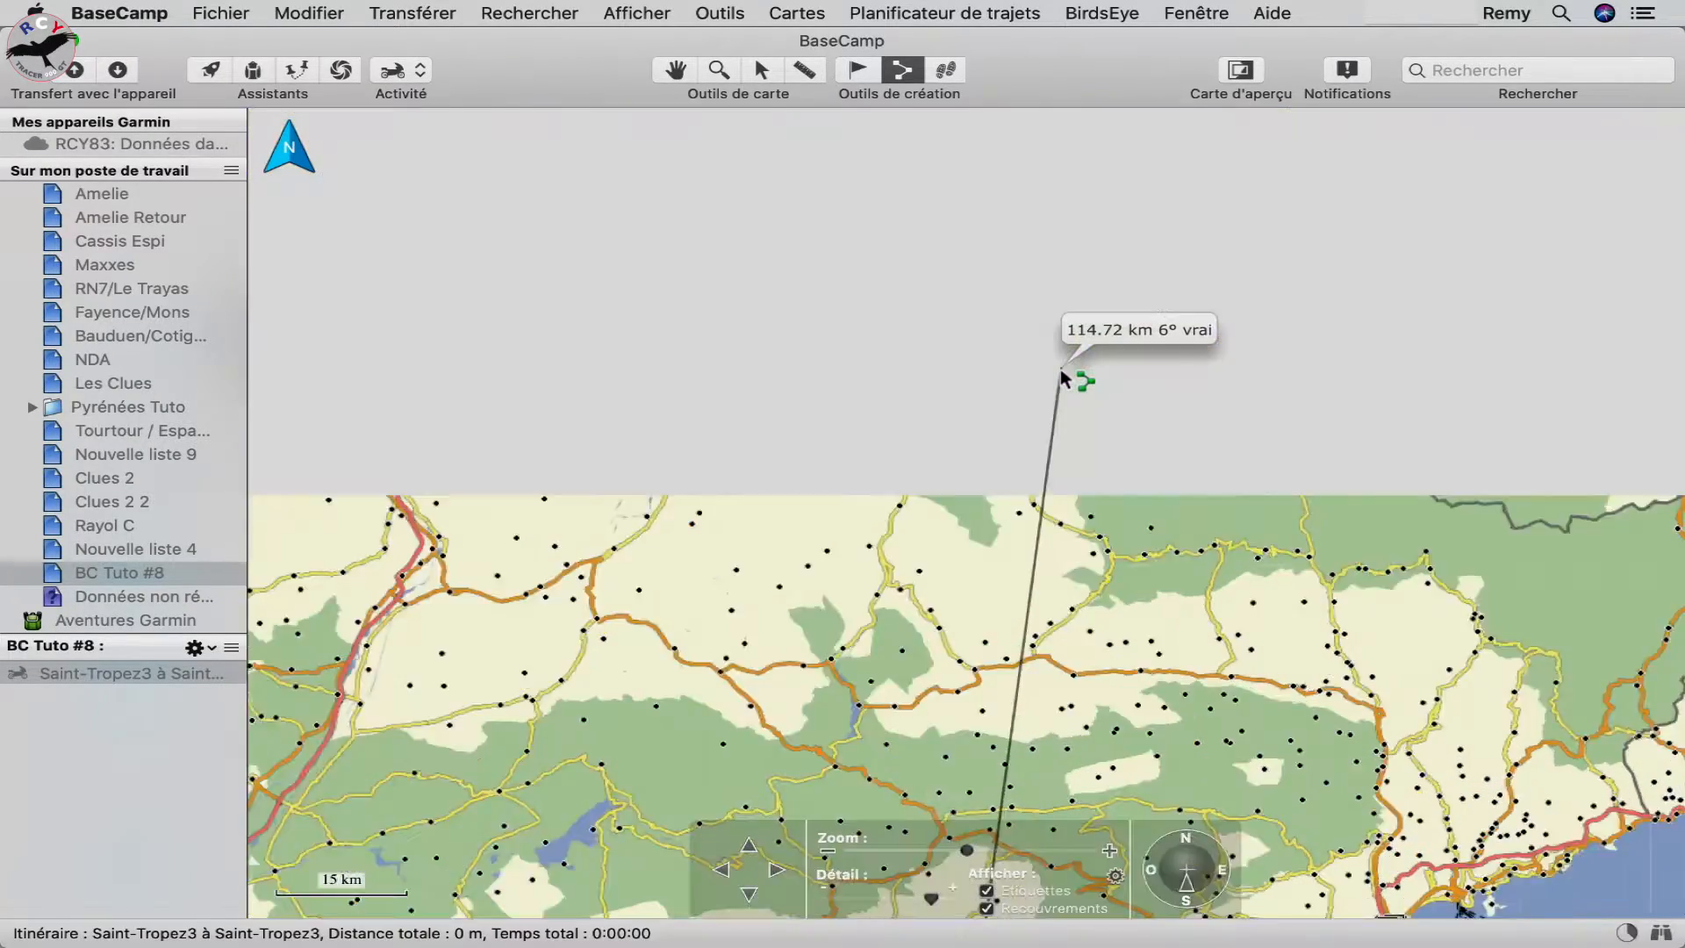
{"action": "scroll", "coordinate": [1060, 368], "scroll_direction": "up", "scroll_amount": 1}
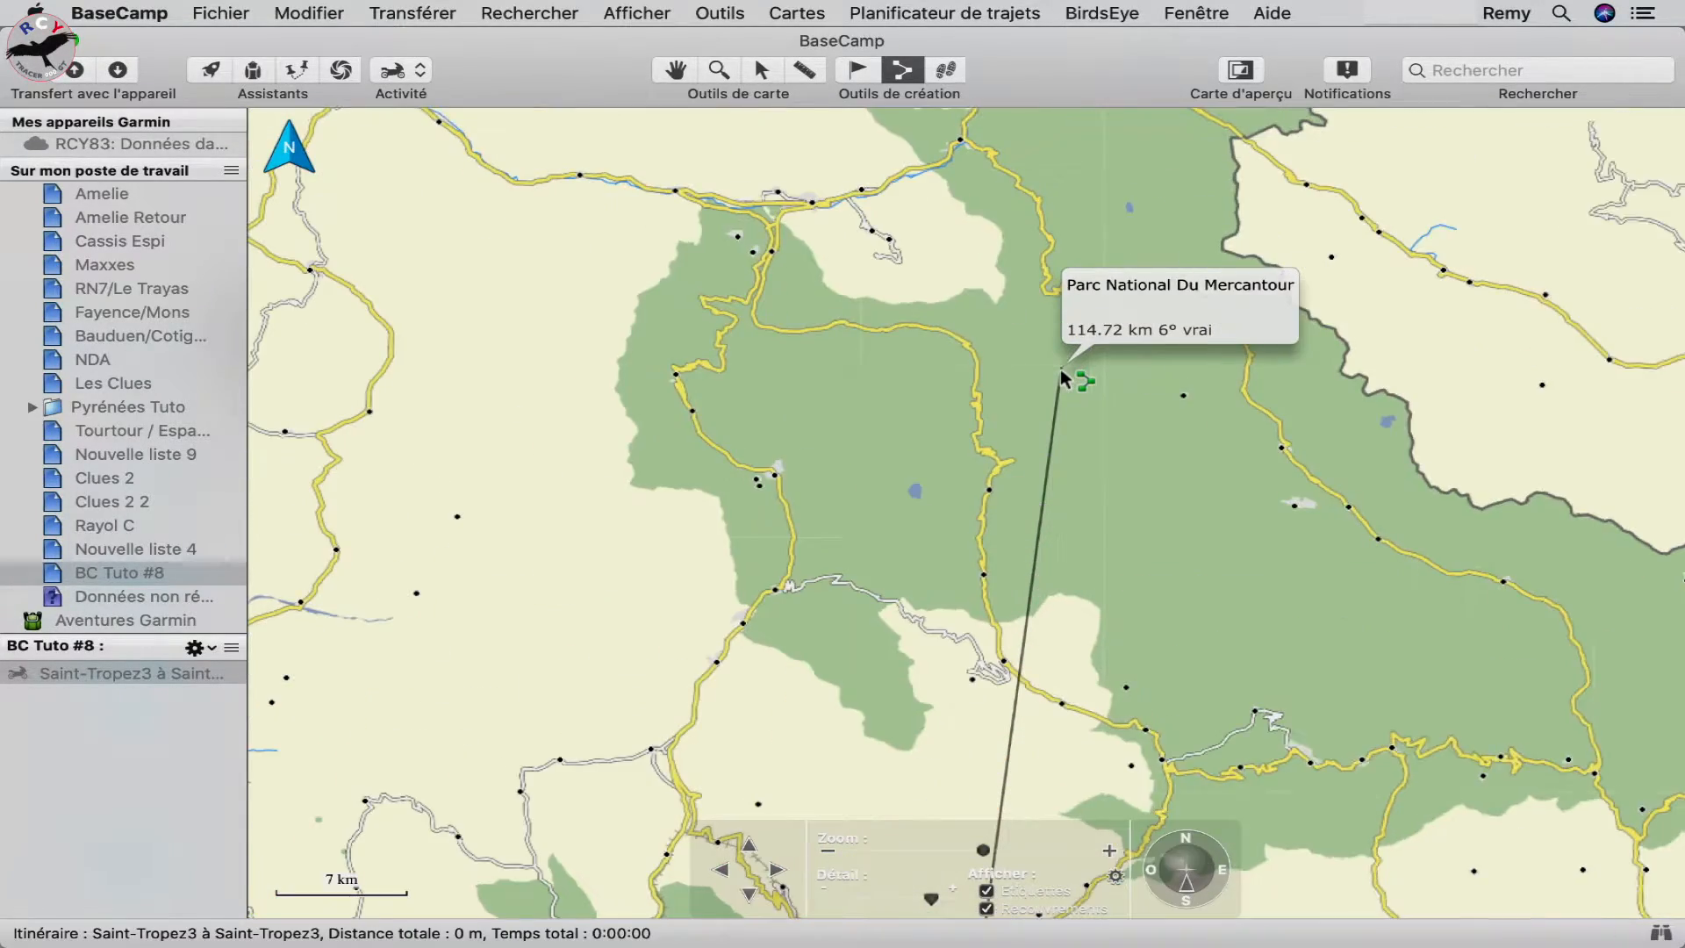
{"action": "left_click", "coordinate": [1185, 399]}
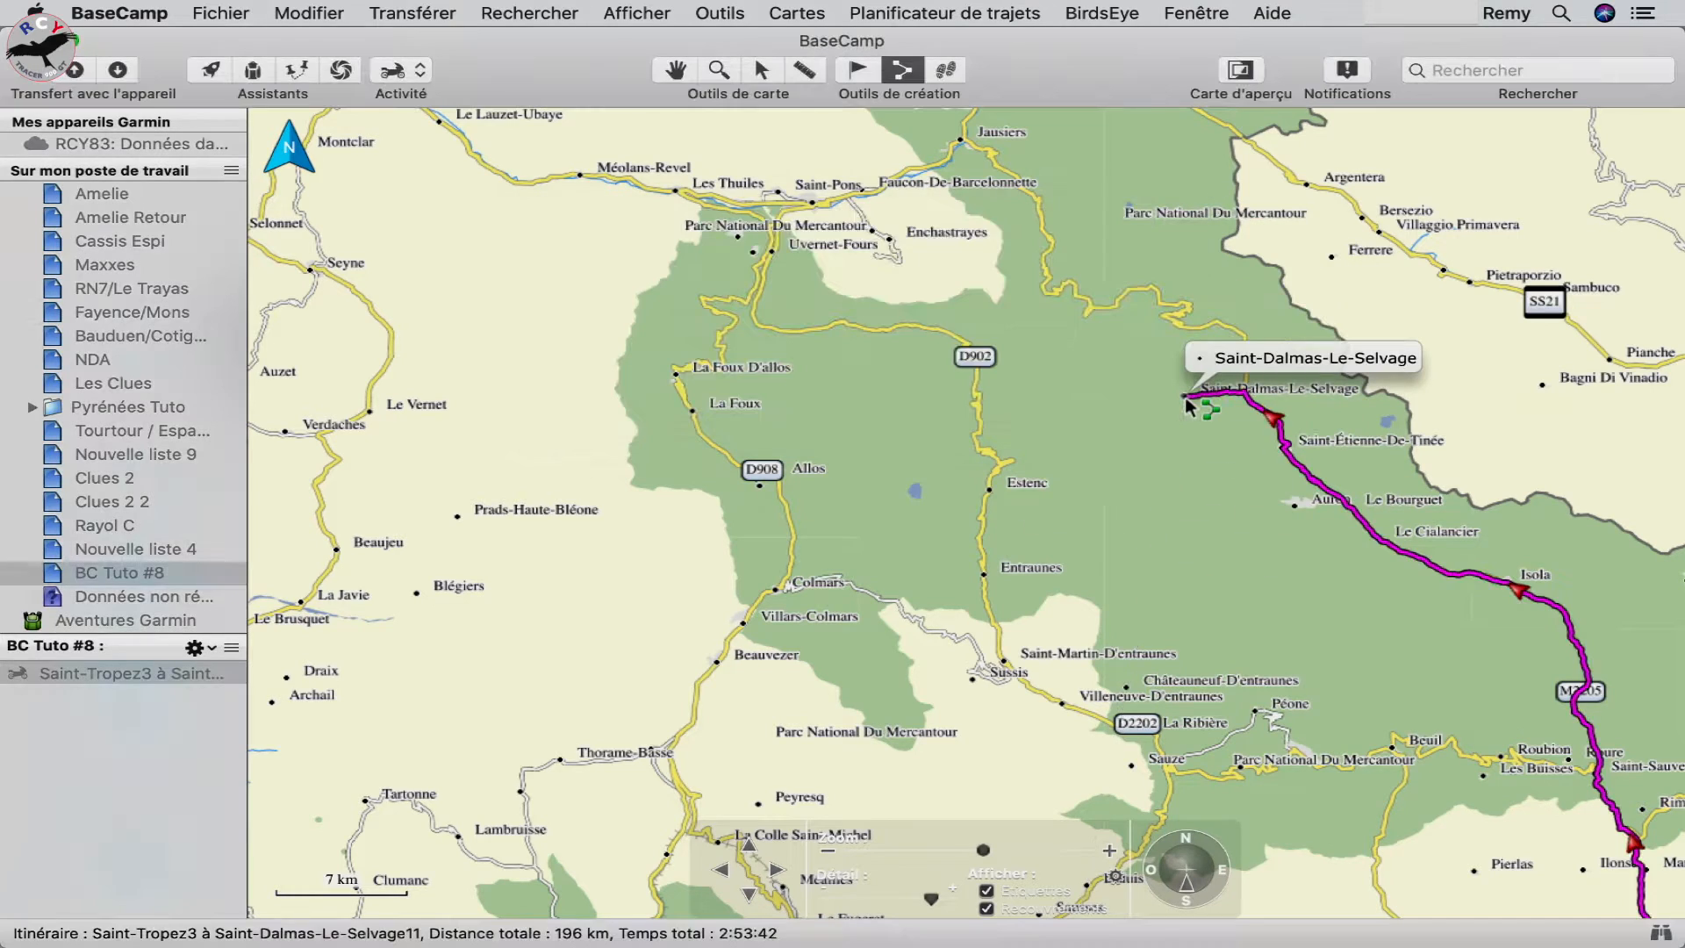
Extend the route northwest from Saint-Dalmas-Le-Selvage with two points along the small mountain road
{"action": "scroll", "coordinate": [1104, 453], "scroll_direction": "up", "scroll_amount": 4}
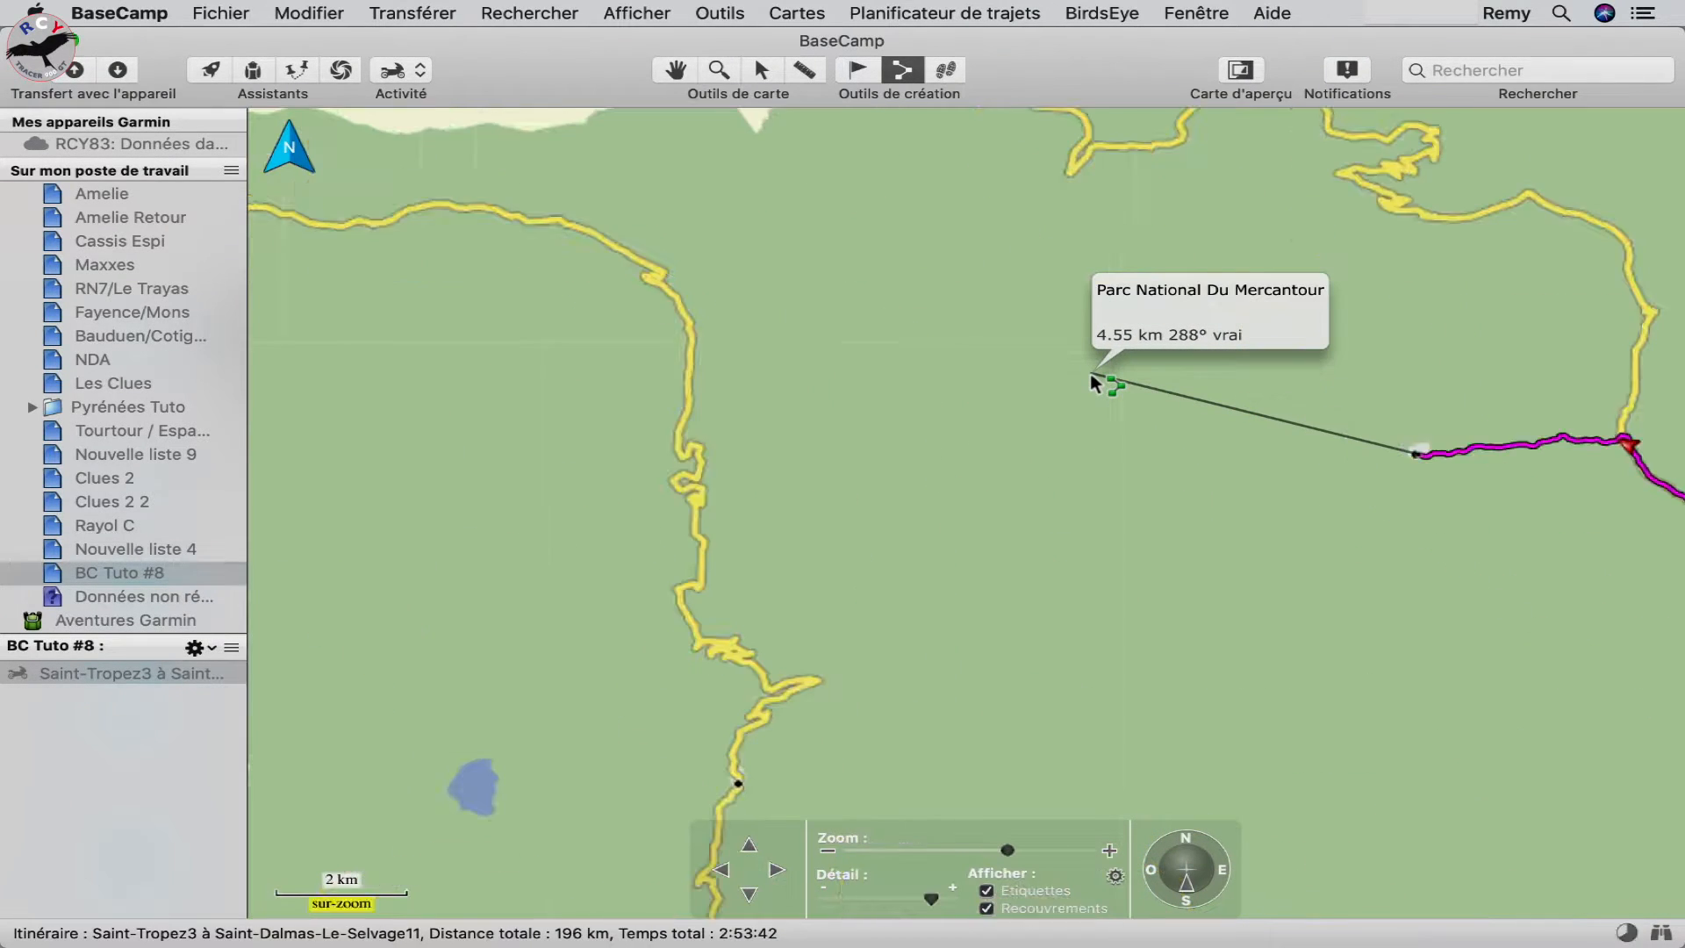
{"action": "scroll", "coordinate": [1089, 372], "scroll_direction": "up", "scroll_amount": 1}
{"action": "left_click", "coordinate": [1132, 349]}
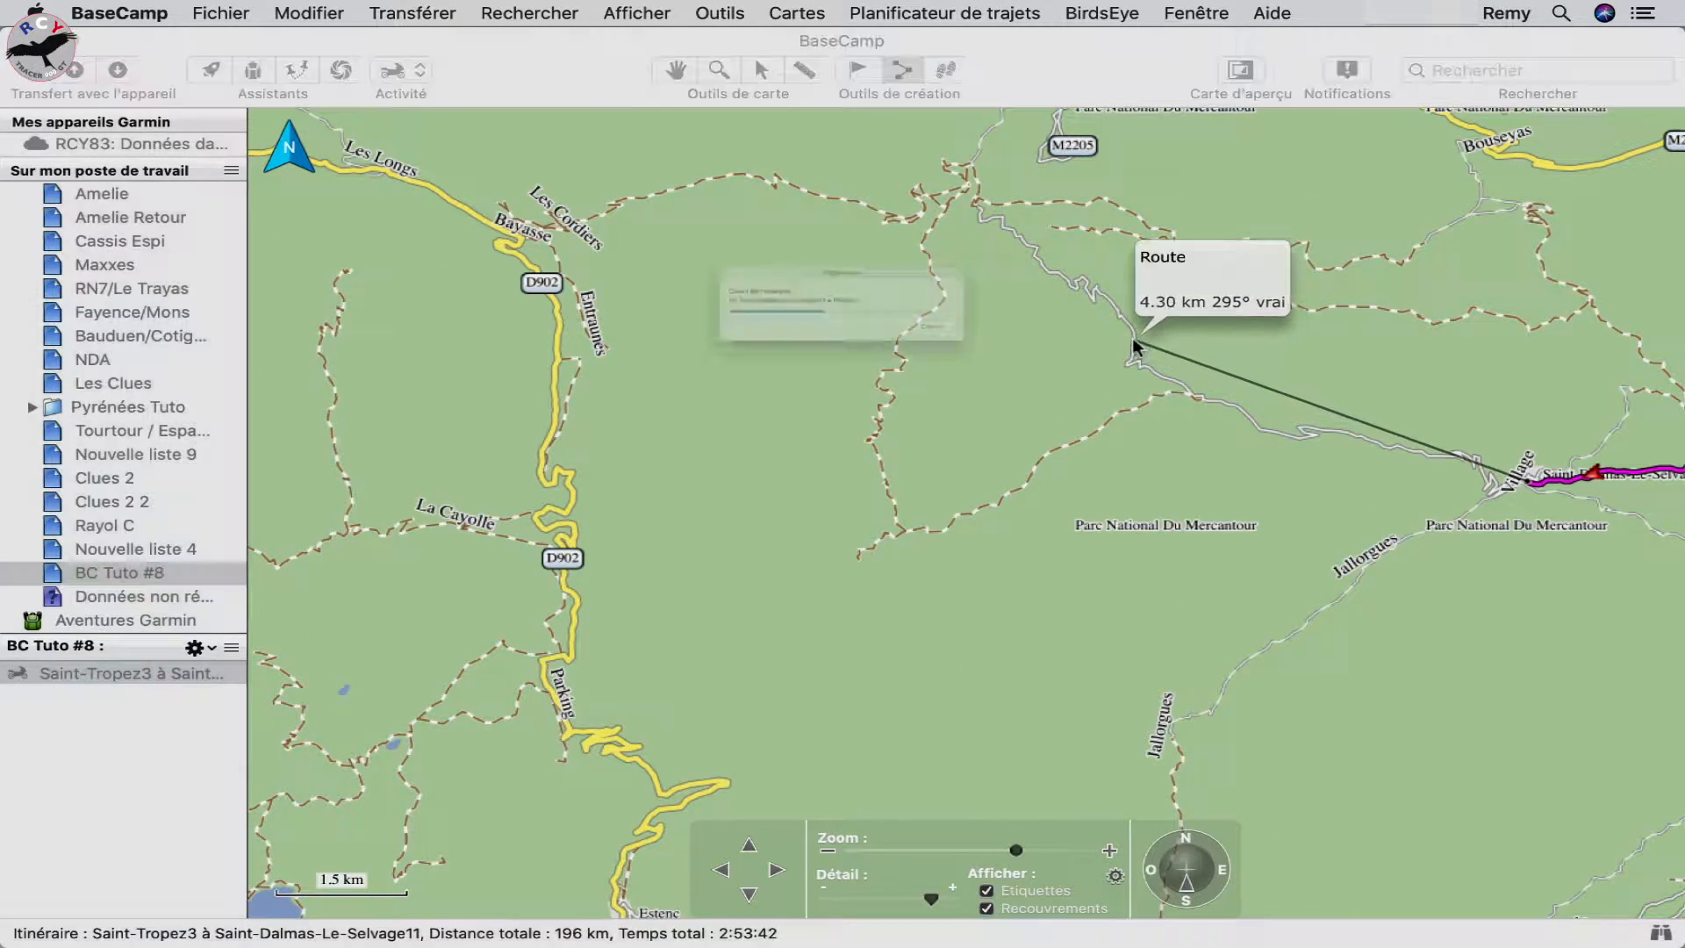
{"action": "left_click", "coordinate": [1020, 237]}
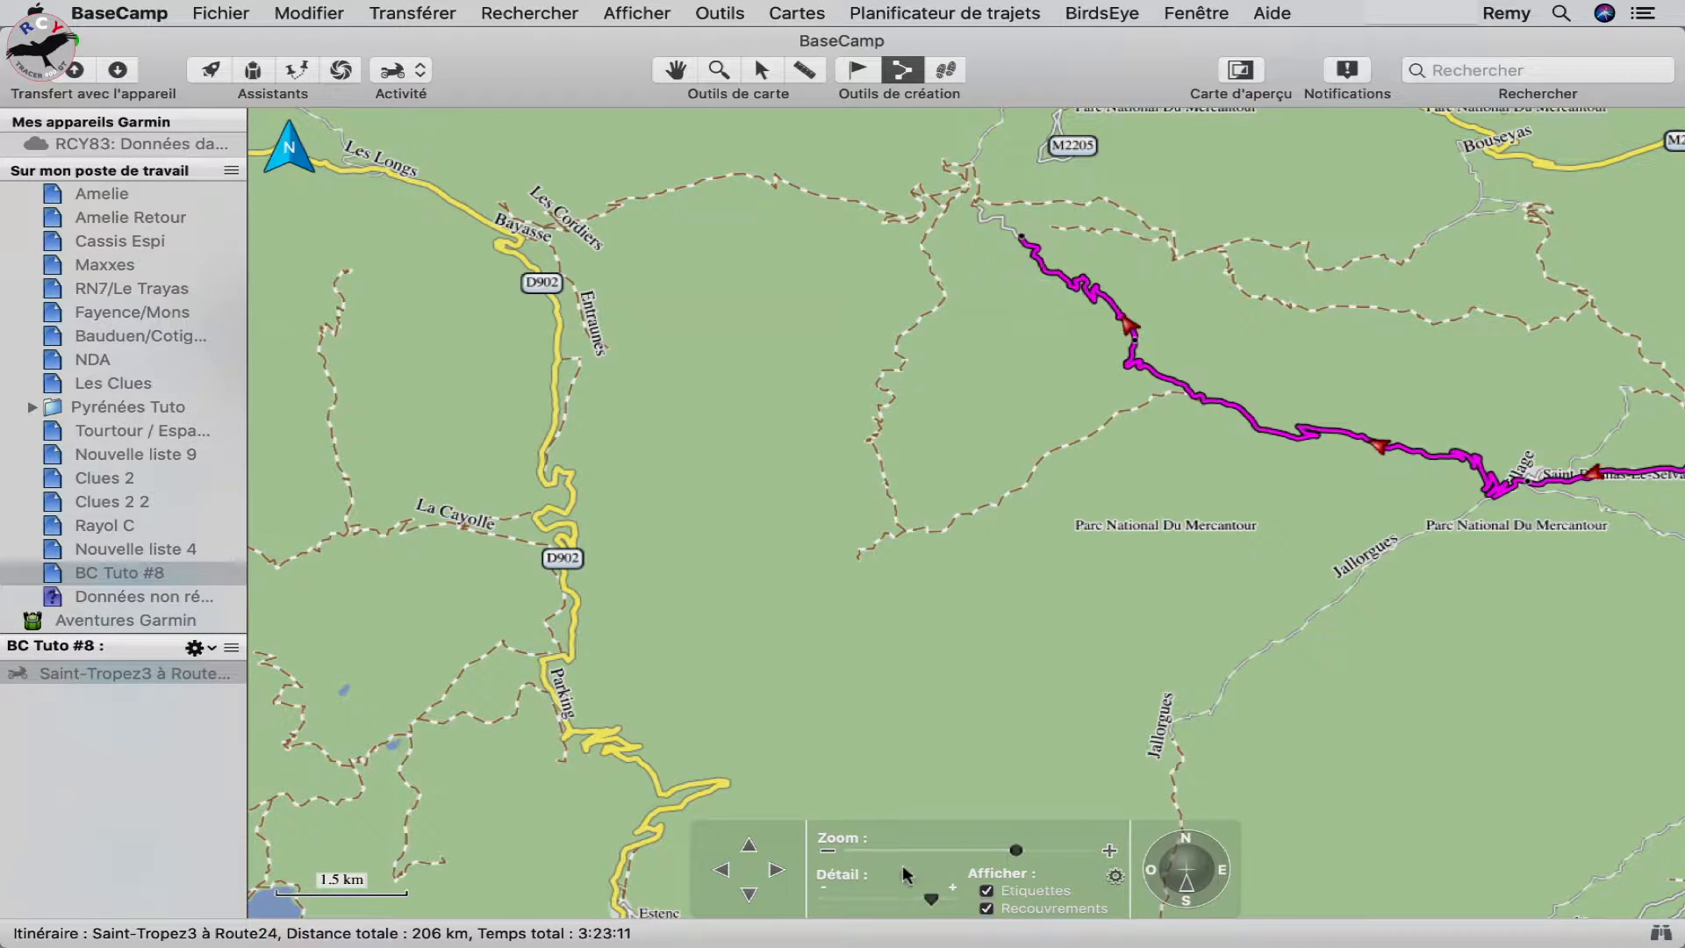
Try routing to the Bonnette-Restefond road, withdraw that point and end the route on the trail south of it
{"action": "left_click", "coordinate": [748, 846]}
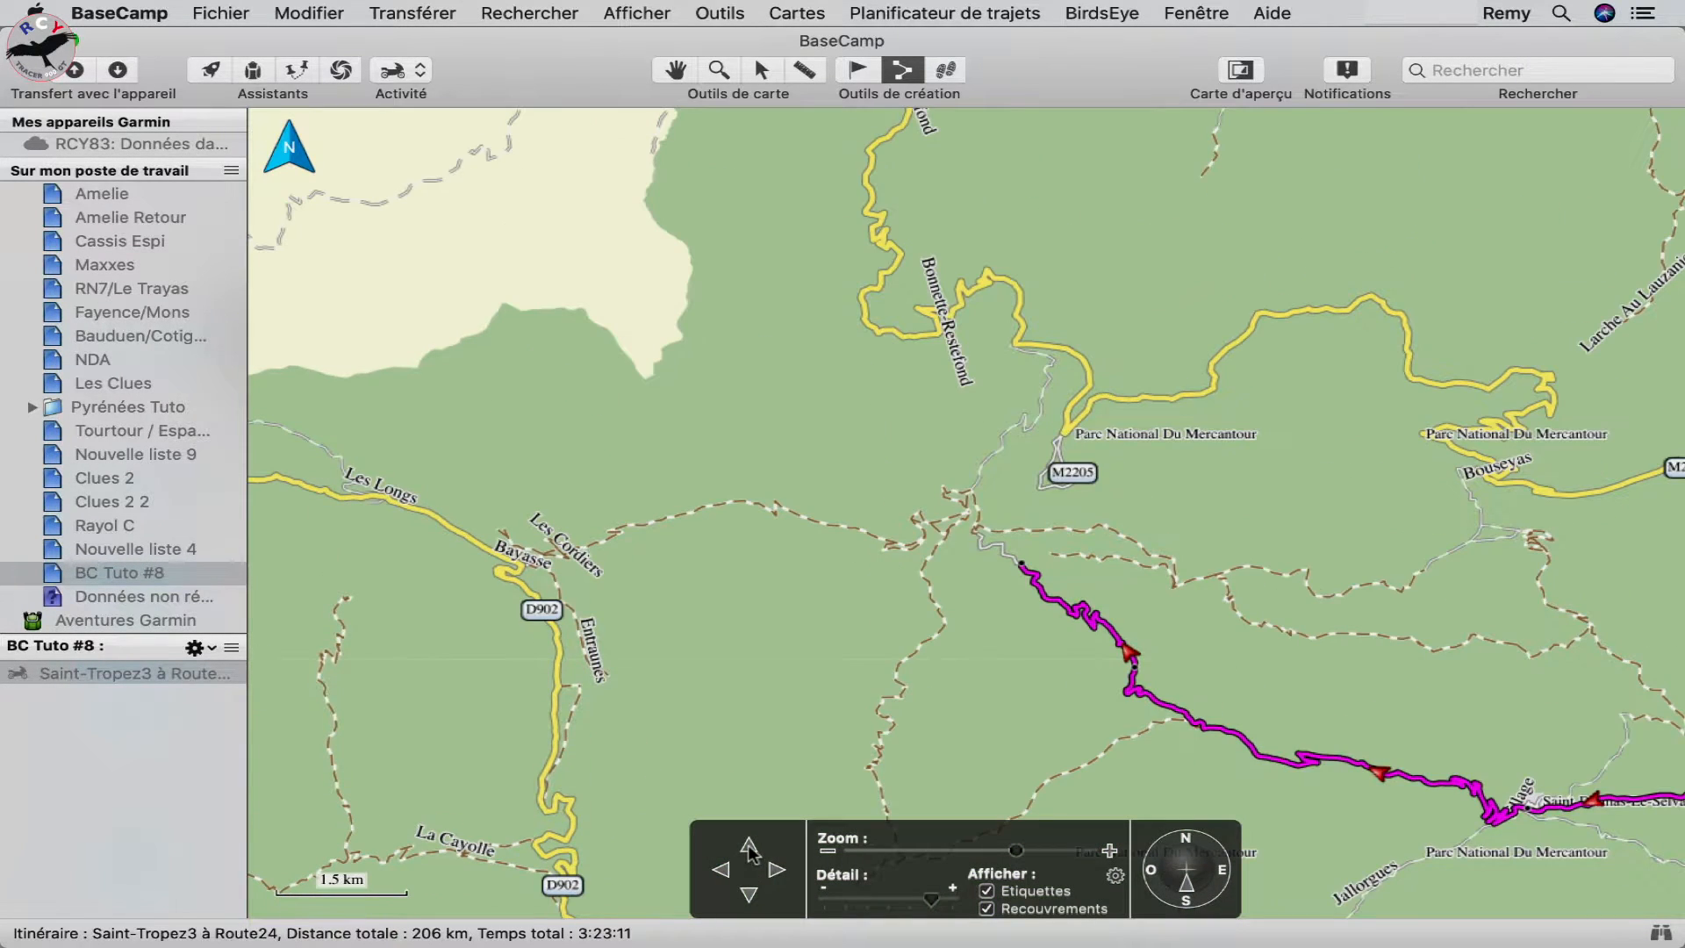
{"action": "left_click", "coordinate": [1025, 345]}
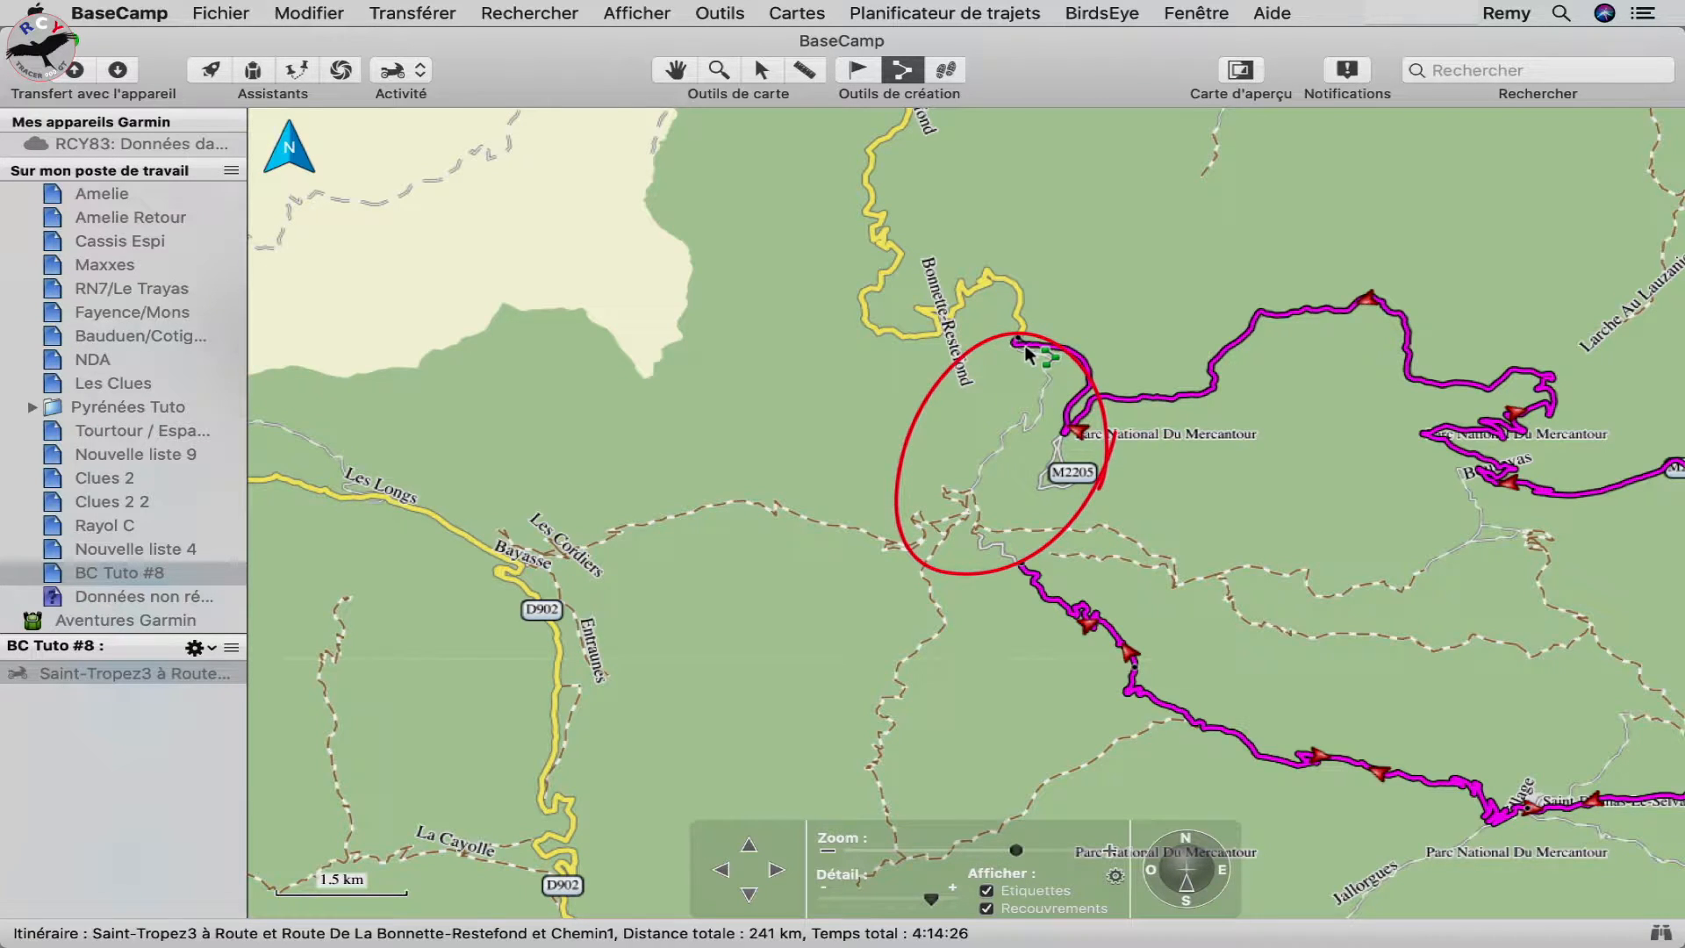
{"action": "left_click_drag", "start_coordinate": [1025, 345], "coordinate": [981, 530]}
Try extending the route onto the track north of its trail end with two different points, undoing each one
{"action": "left_click", "coordinate": [980, 473]}
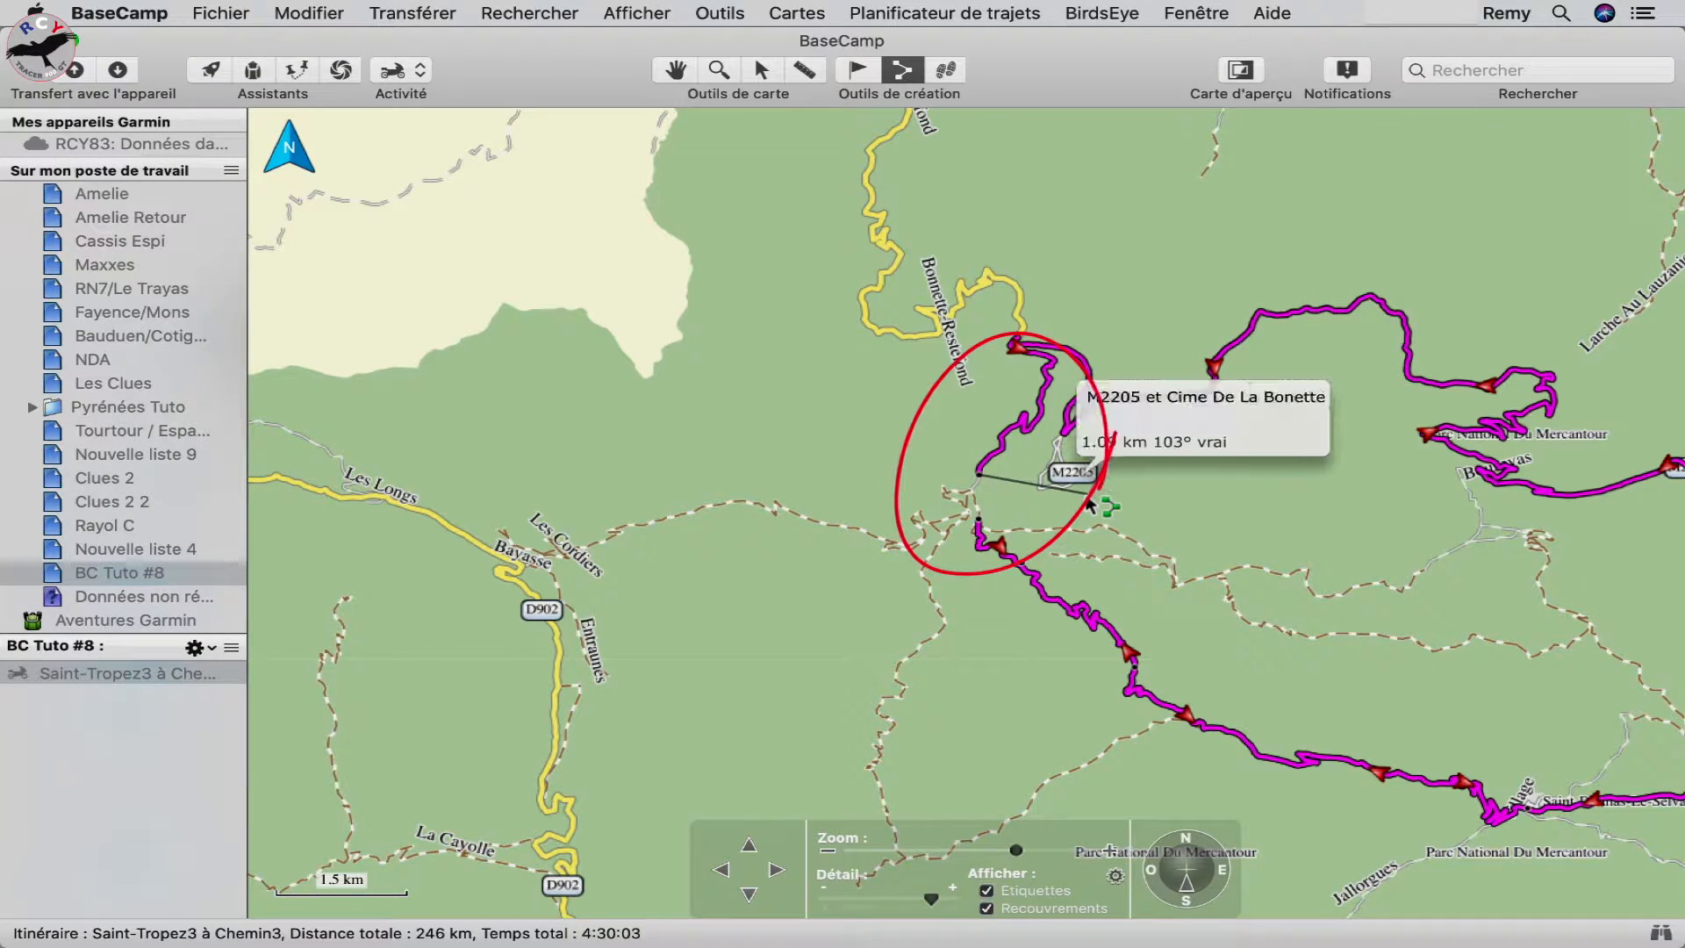
{"action": "key", "text": "super+z"}
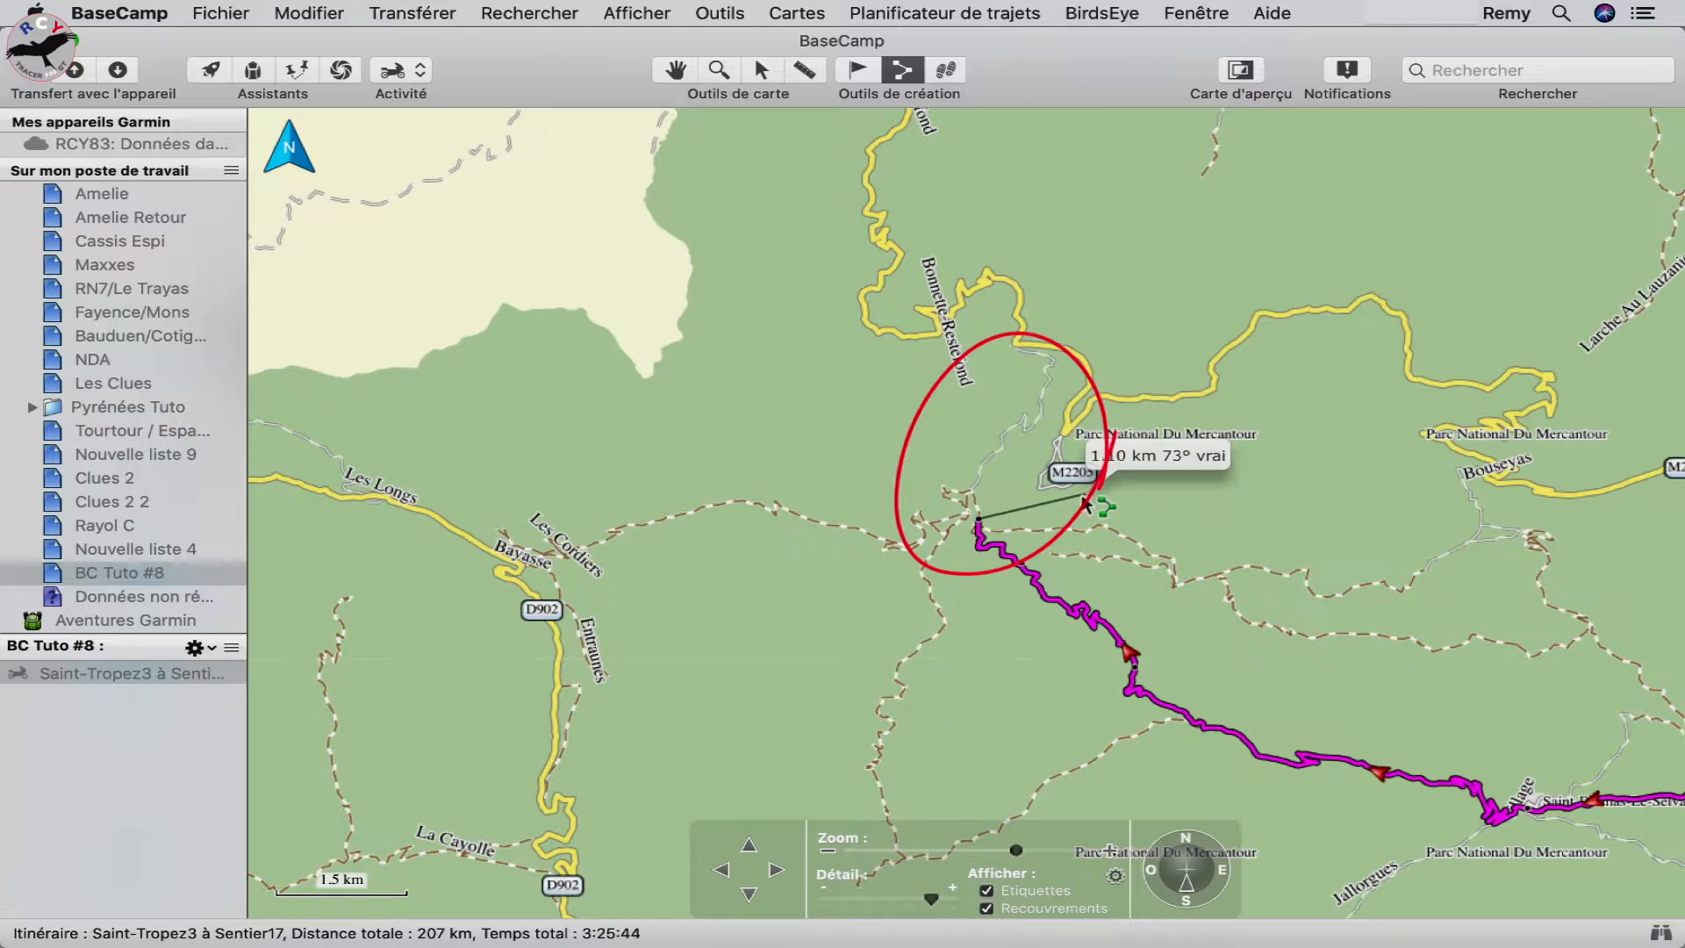
{"action": "left_click", "coordinate": [974, 497]}
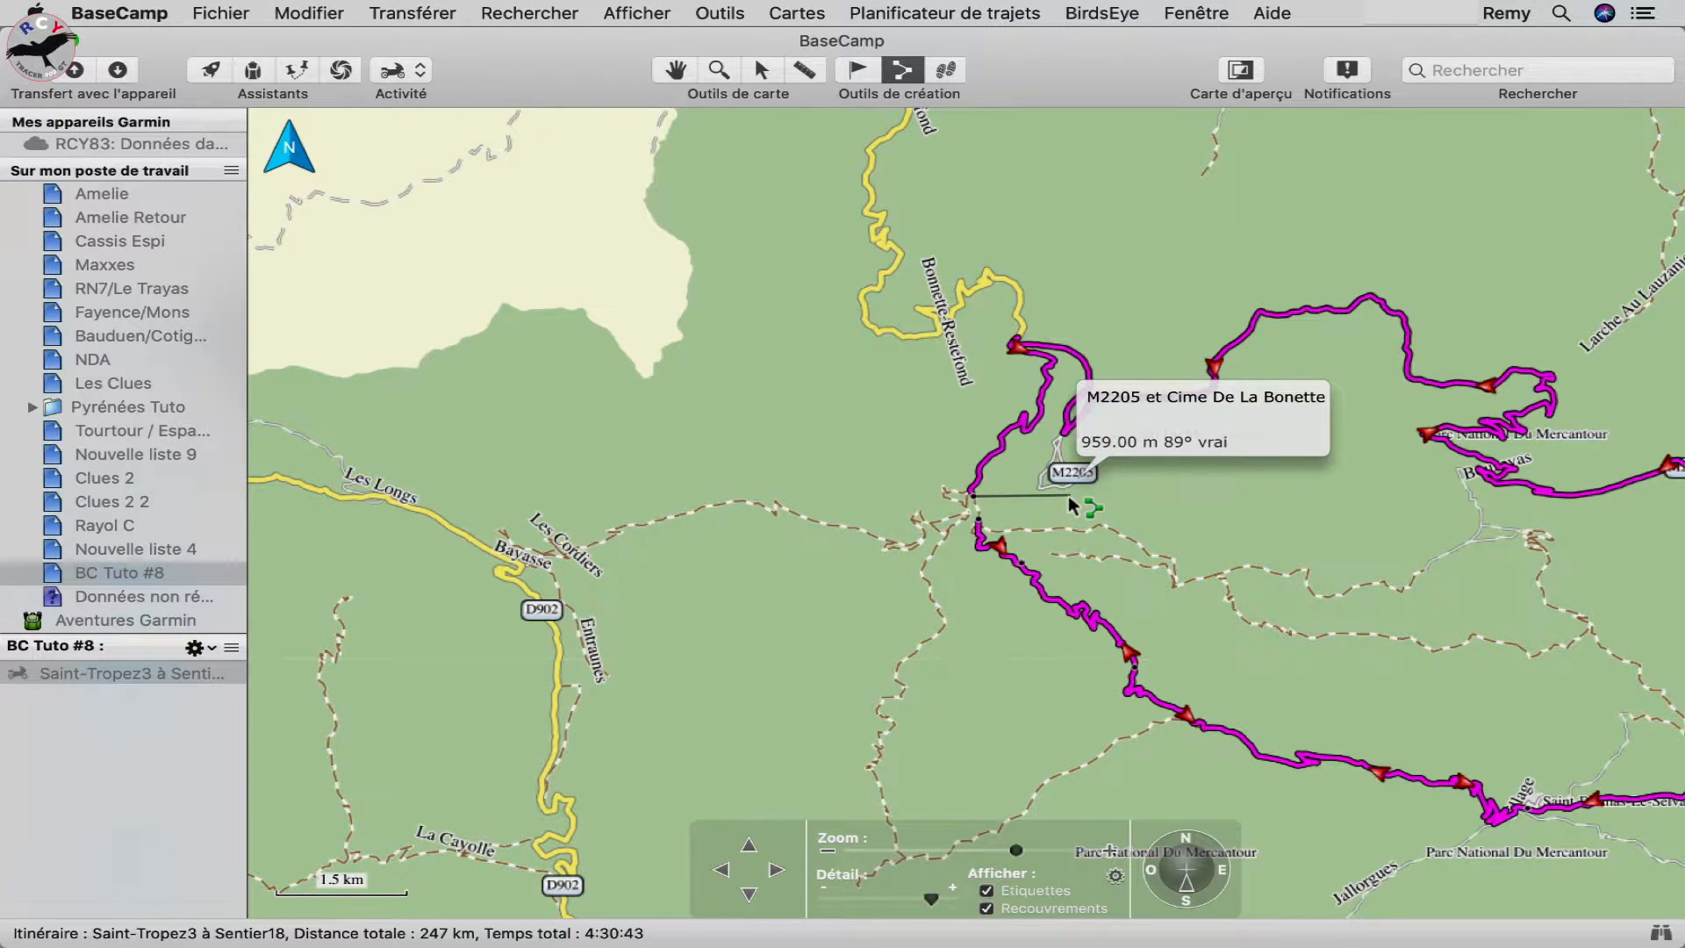
{"action": "key", "text": "super+z"}
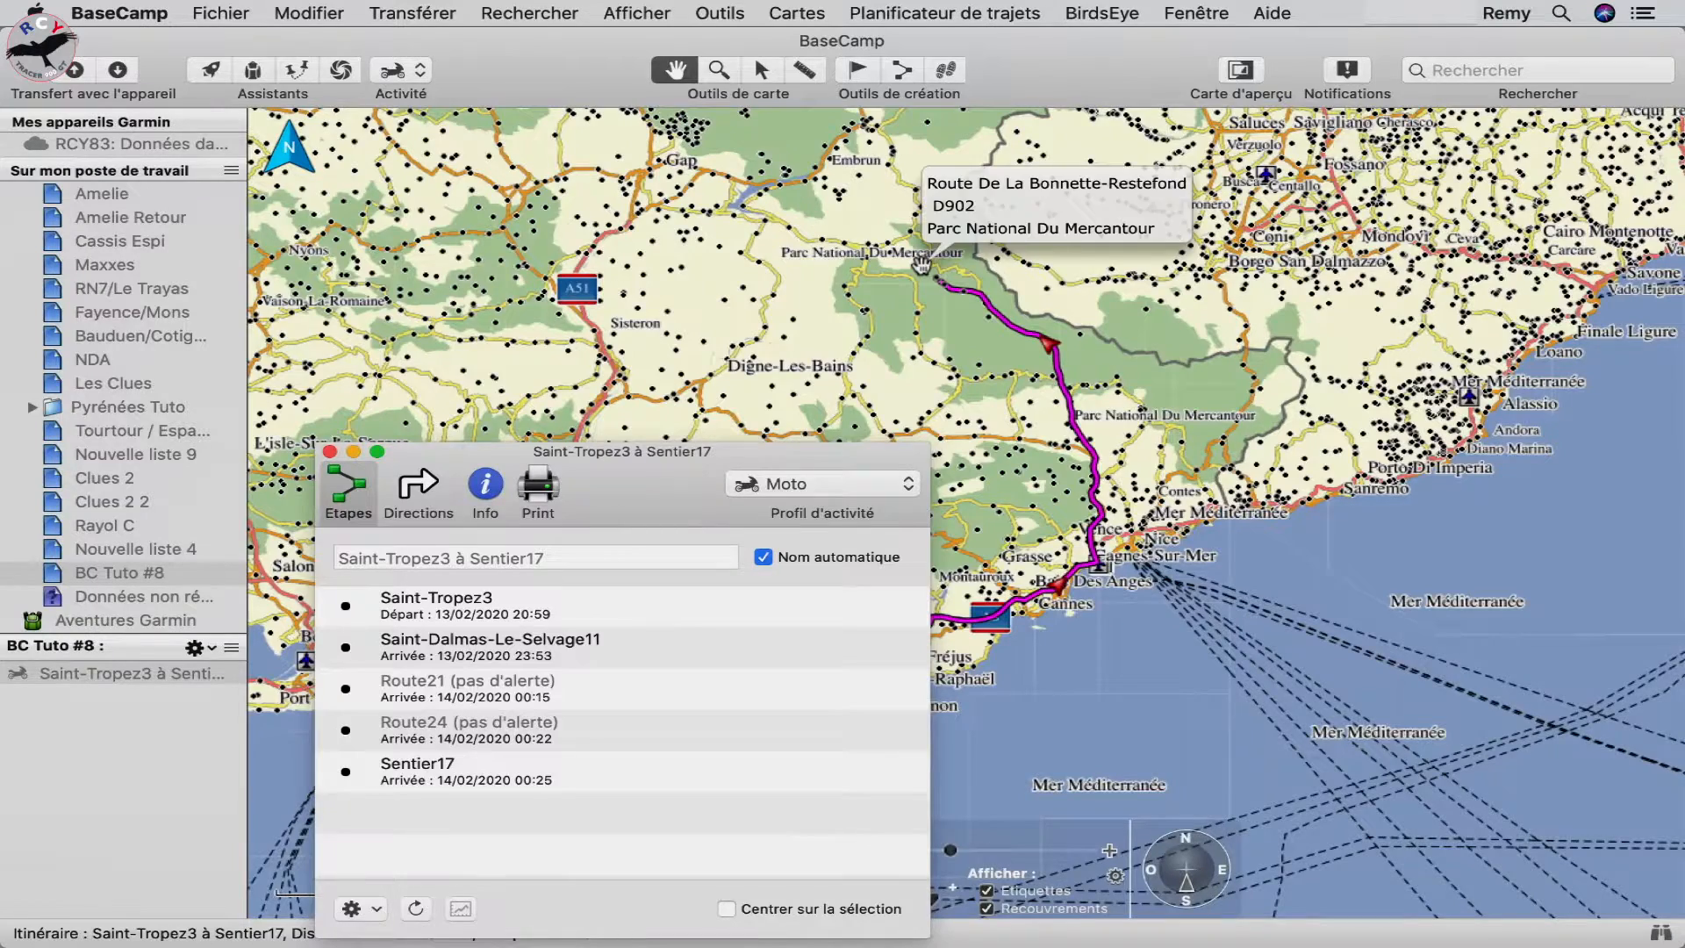
Examine the final stretch of the route up close, selecting the Sentier17 and Route24 stops in its stop list
{"action": "scroll", "coordinate": [916, 265], "scroll_direction": "up", "scroll_amount": 3}
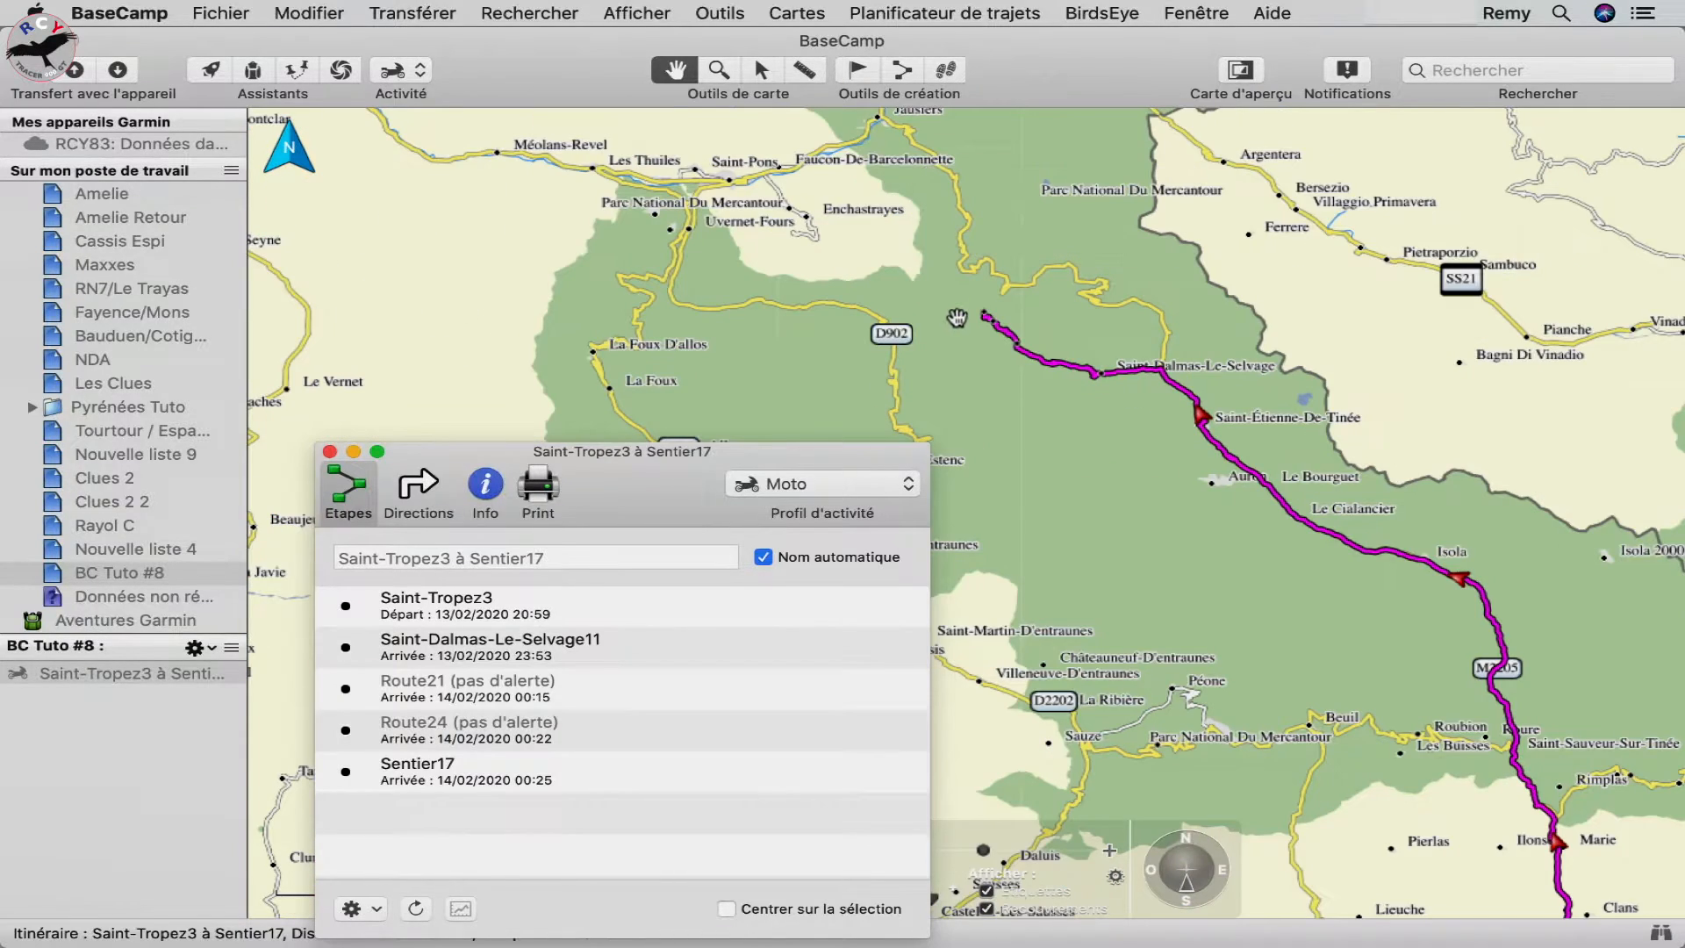
{"action": "scroll", "coordinate": [957, 317], "scroll_direction": "up", "scroll_amount": 4}
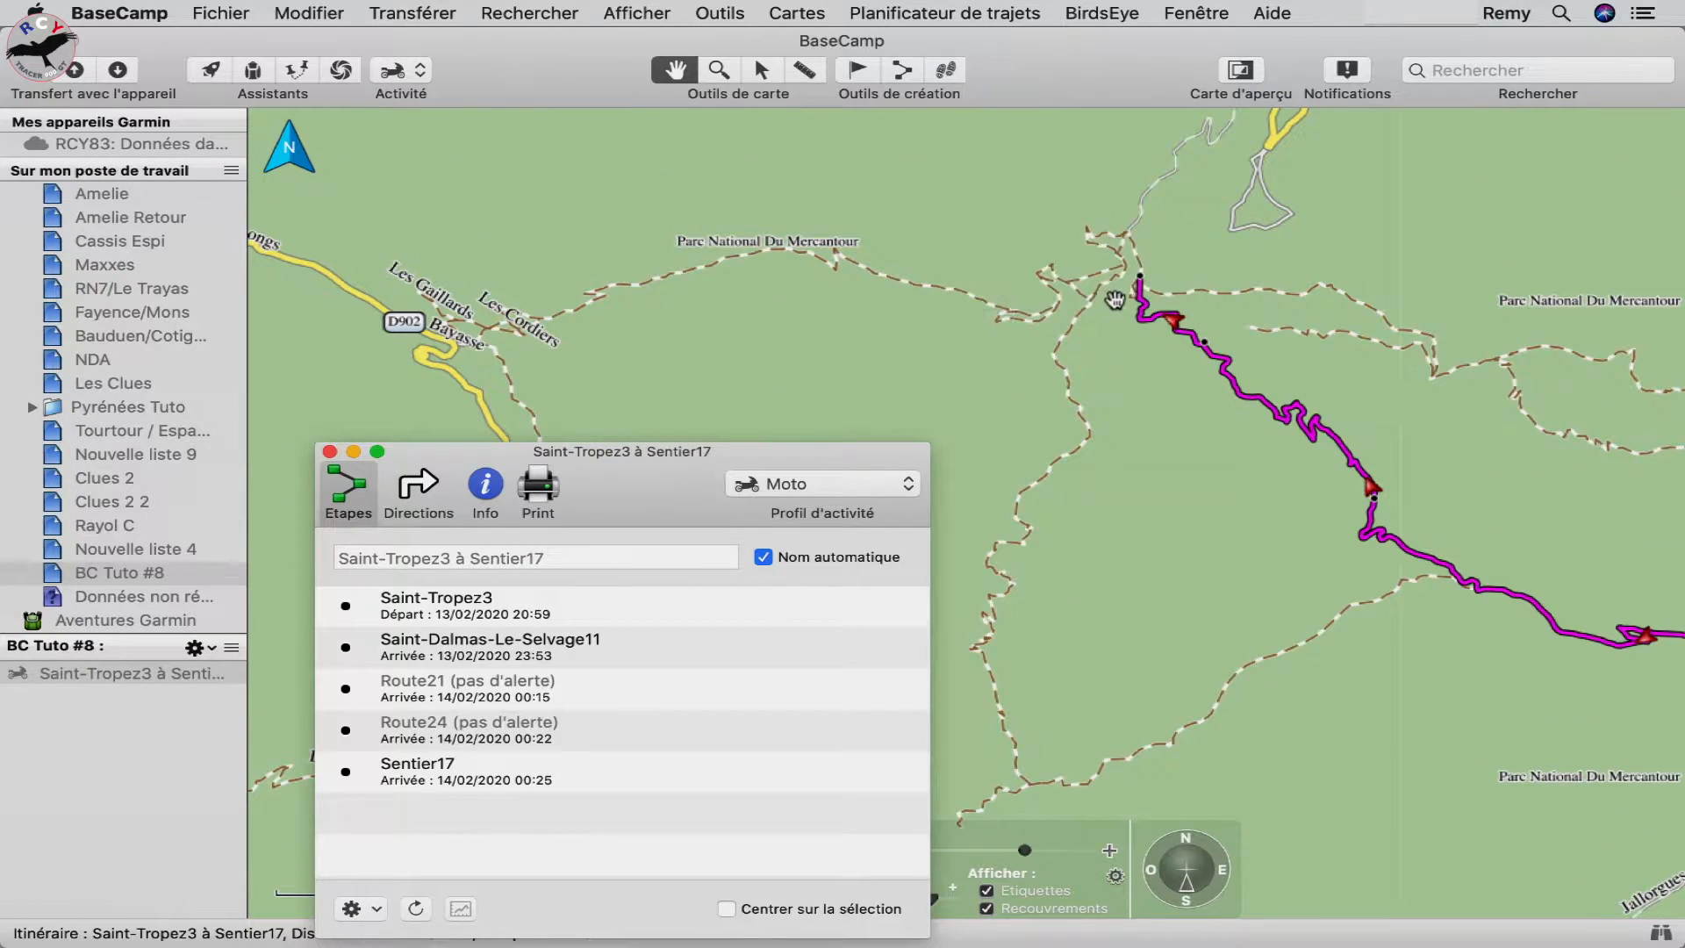
{"action": "scroll", "coordinate": [1115, 300], "scroll_direction": "up", "scroll_amount": 3}
{"action": "left_click_drag", "start_coordinate": [1161, 226], "coordinate": [1085, 518]}
{"action": "scroll", "coordinate": [1085, 516], "scroll_direction": "up", "scroll_amount": 2}
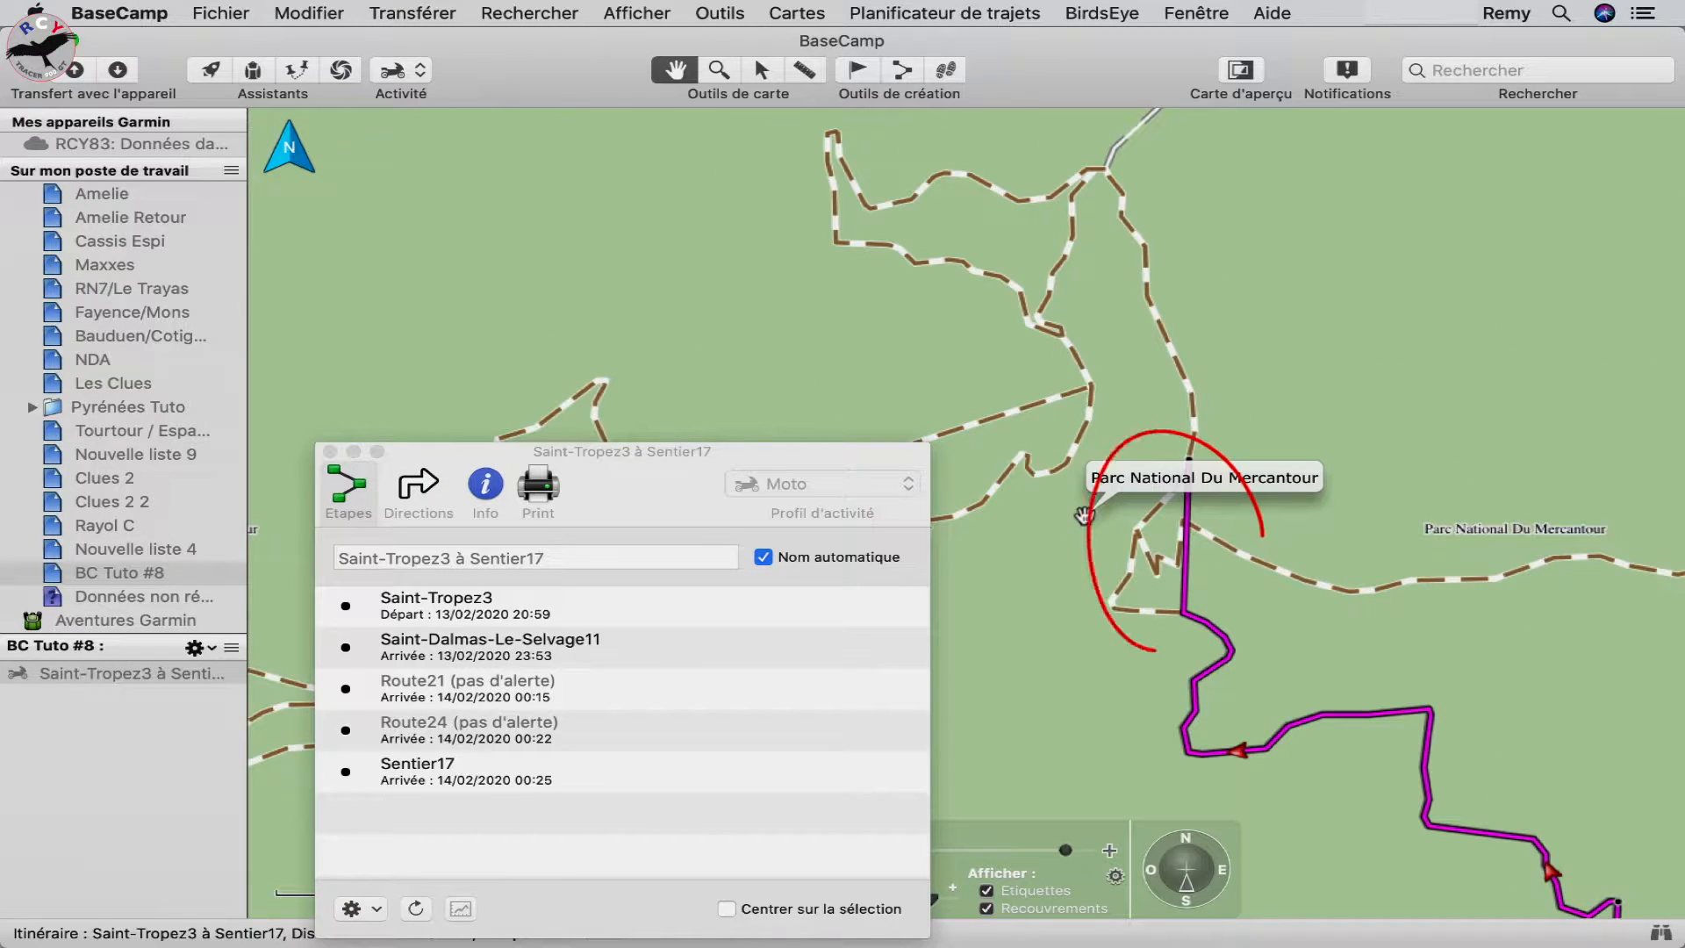
{"action": "left_click", "coordinate": [535, 756]}
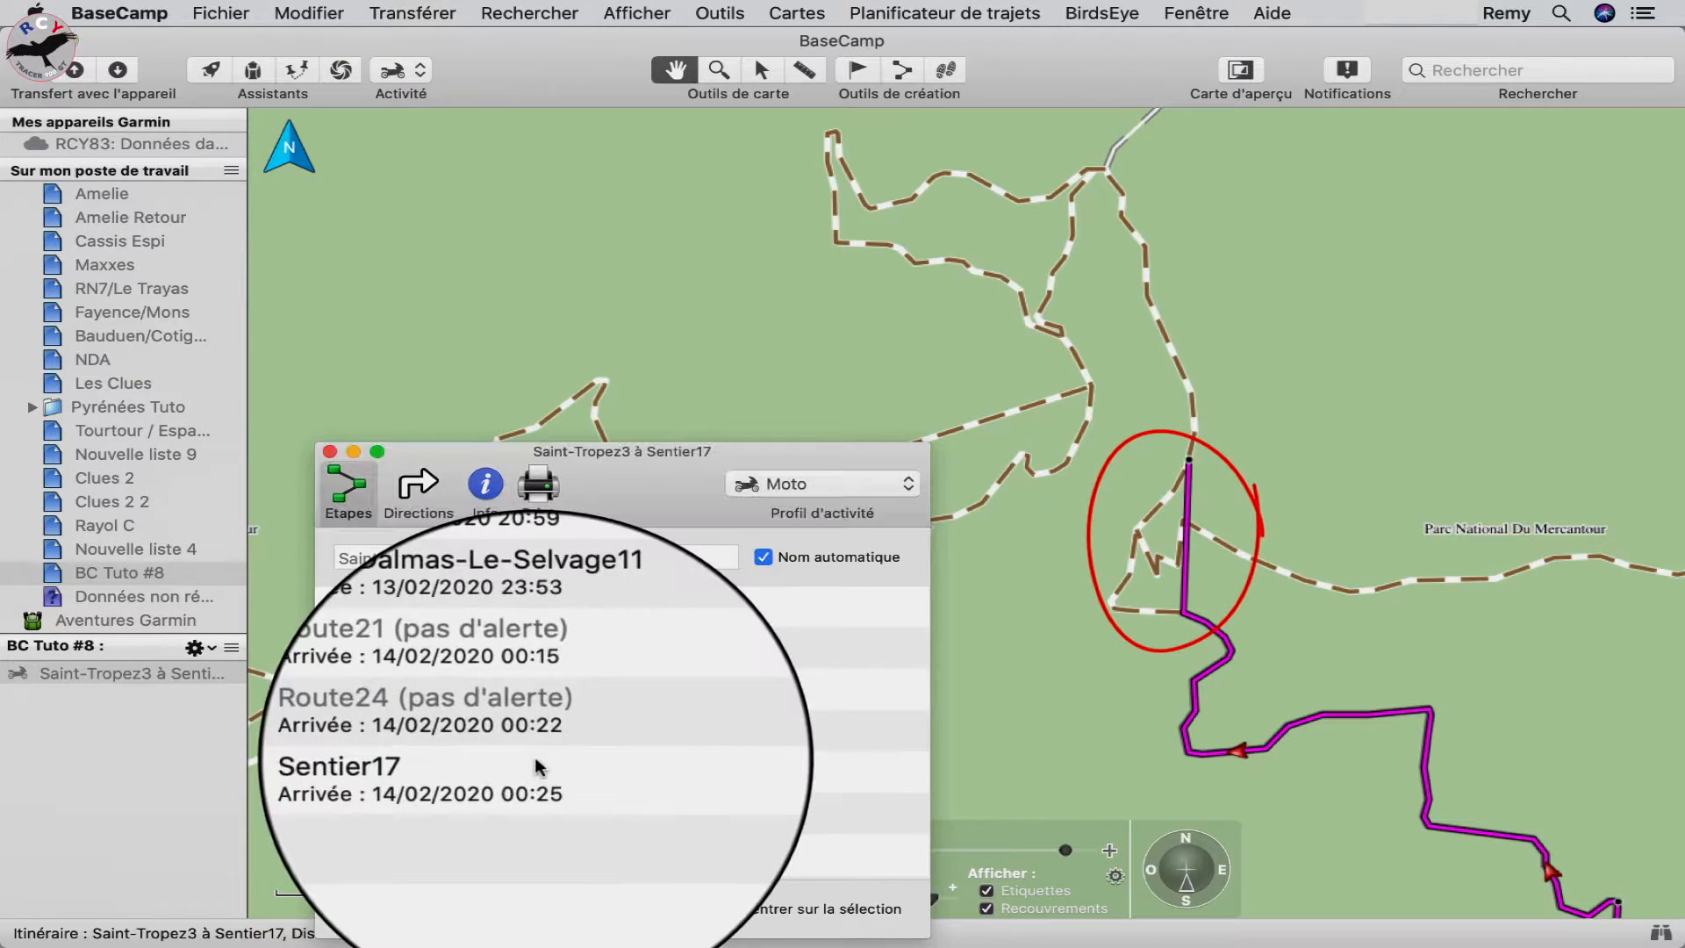
{"action": "left_click", "coordinate": [534, 764]}
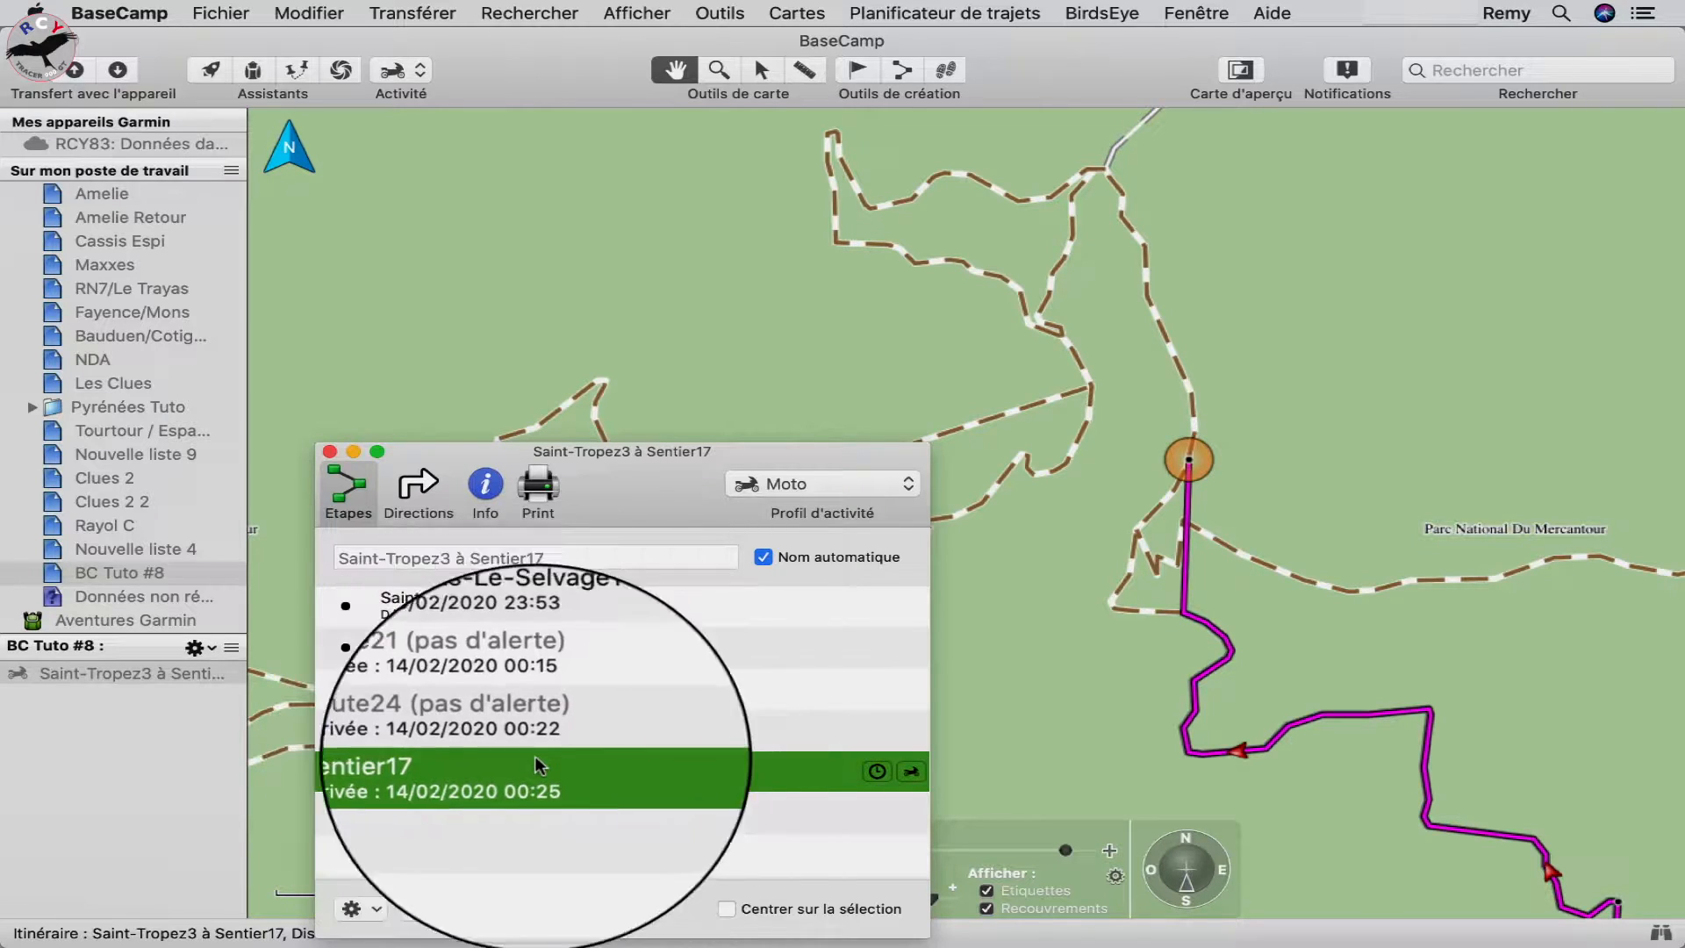
{"action": "left_click", "coordinate": [560, 718]}
Move the route's end point south to the trail bend where the straight segment begins, and close the route details
{"action": "left_click", "coordinate": [1195, 469]}
{"action": "left_click_drag", "start_coordinate": [1195, 469], "coordinate": [1185, 614]}
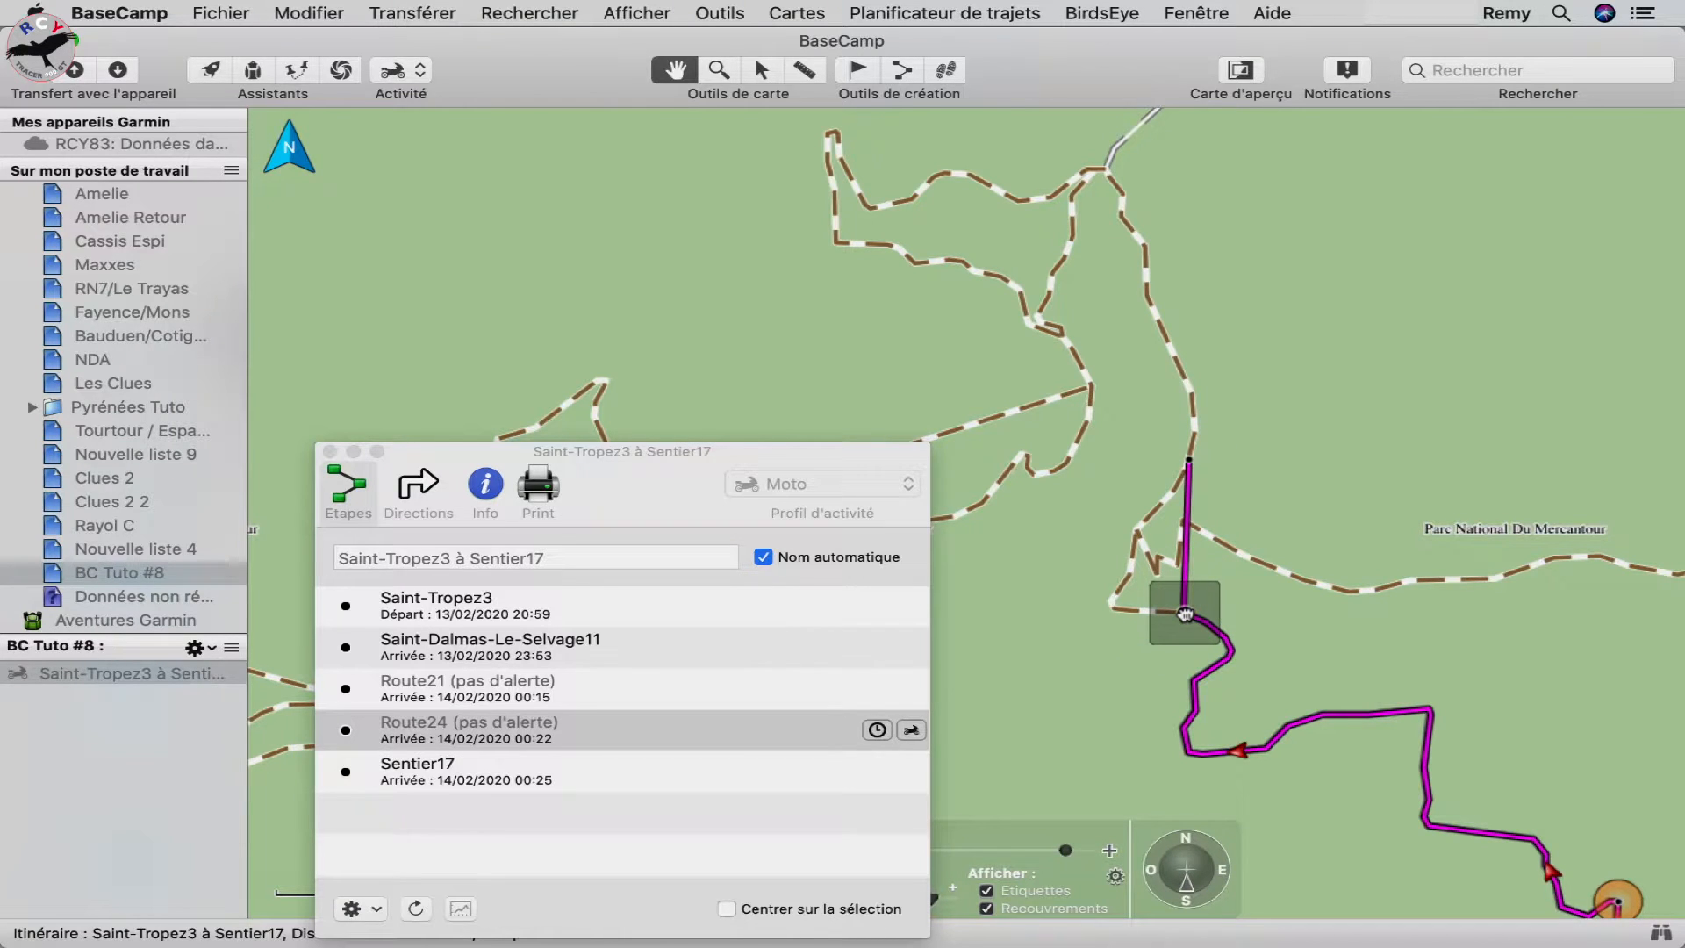
{"action": "left_click", "coordinate": [1045, 519]}
{"action": "left_click", "coordinate": [554, 678]}
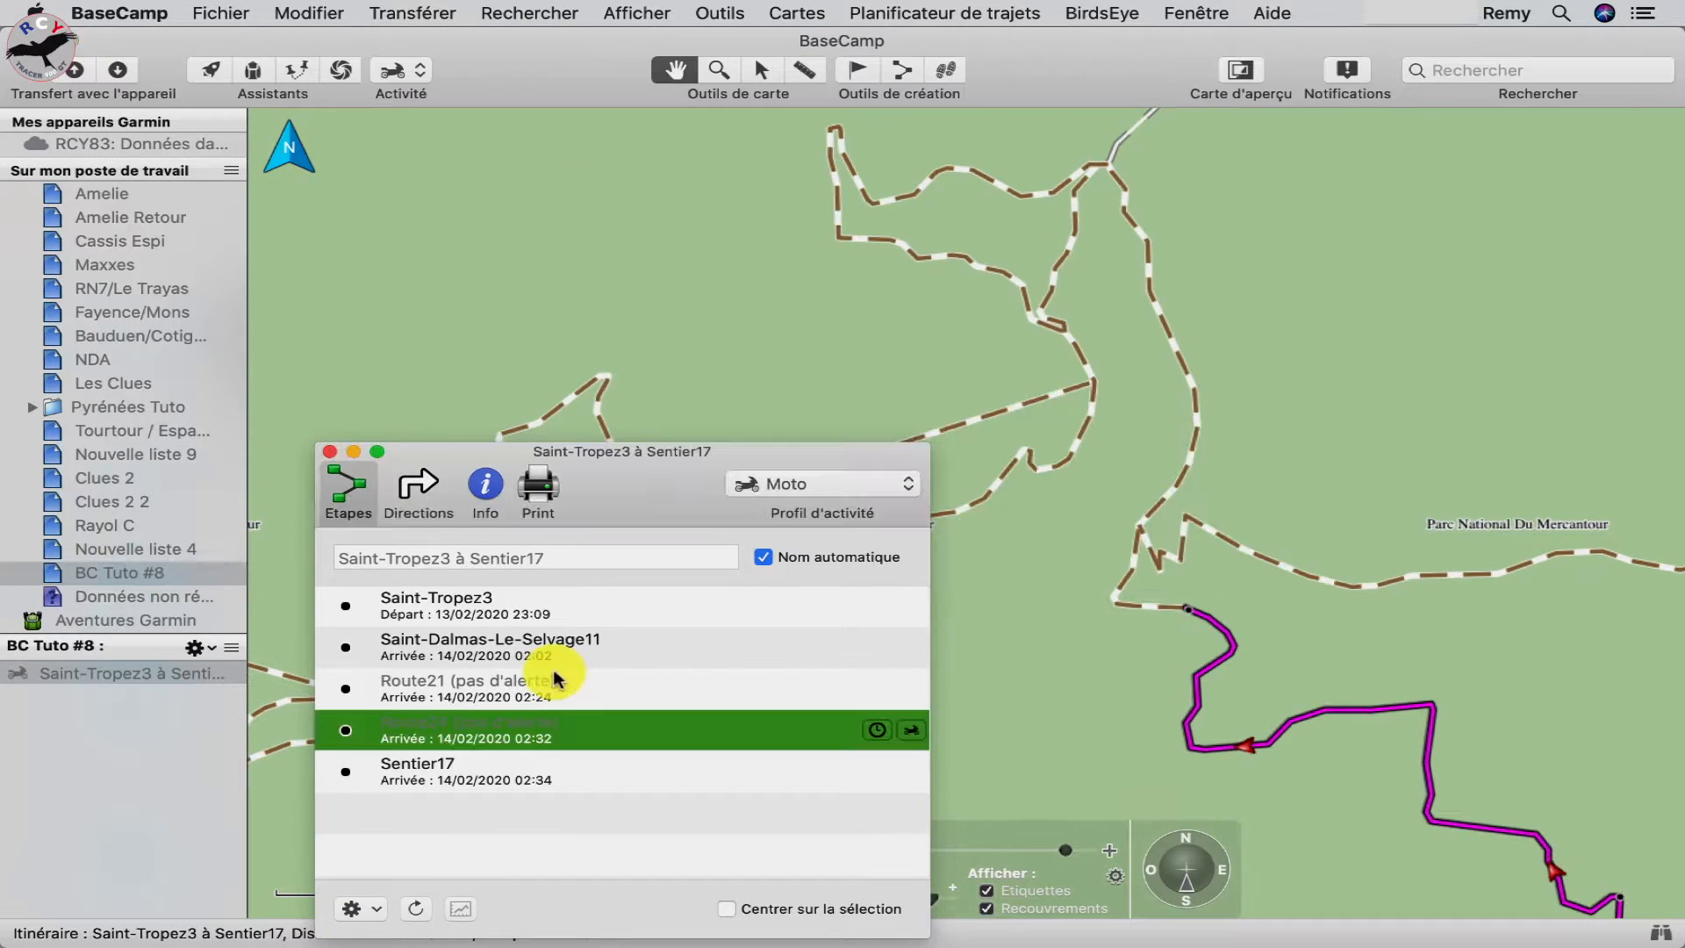
{"action": "left_click", "coordinate": [330, 451]}
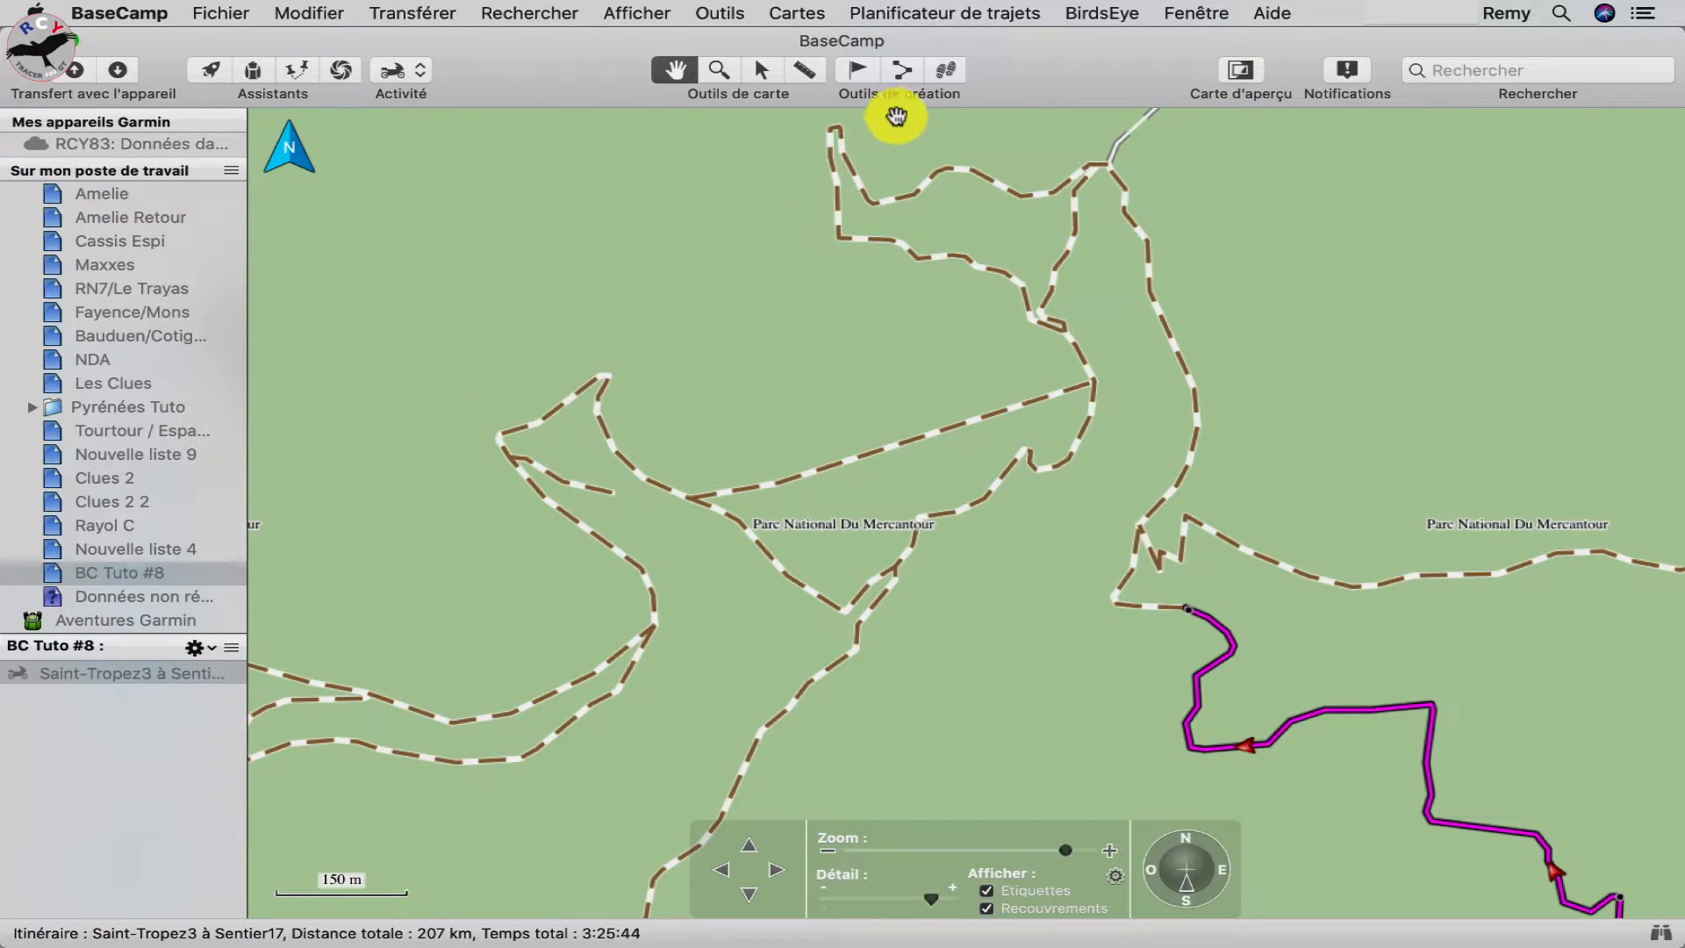
Draw a track about 600 m long from the route's end point north along the dashed trail to the track junction
{"action": "left_click", "coordinate": [946, 70]}
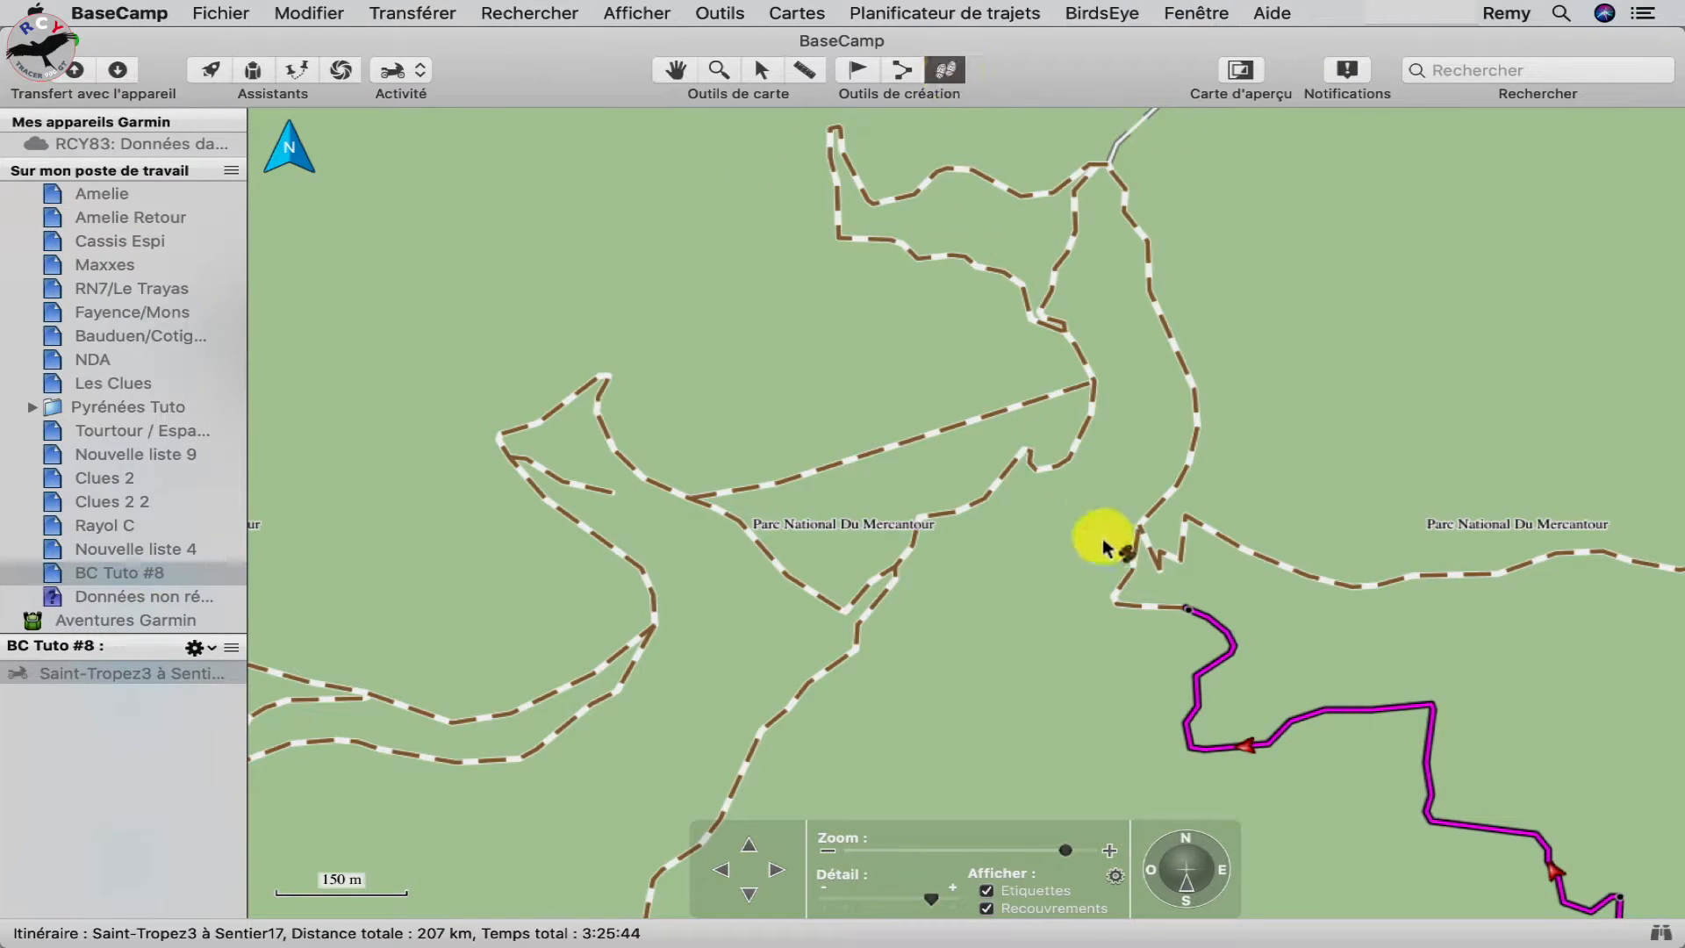
{"action": "left_click", "coordinate": [1189, 609]}
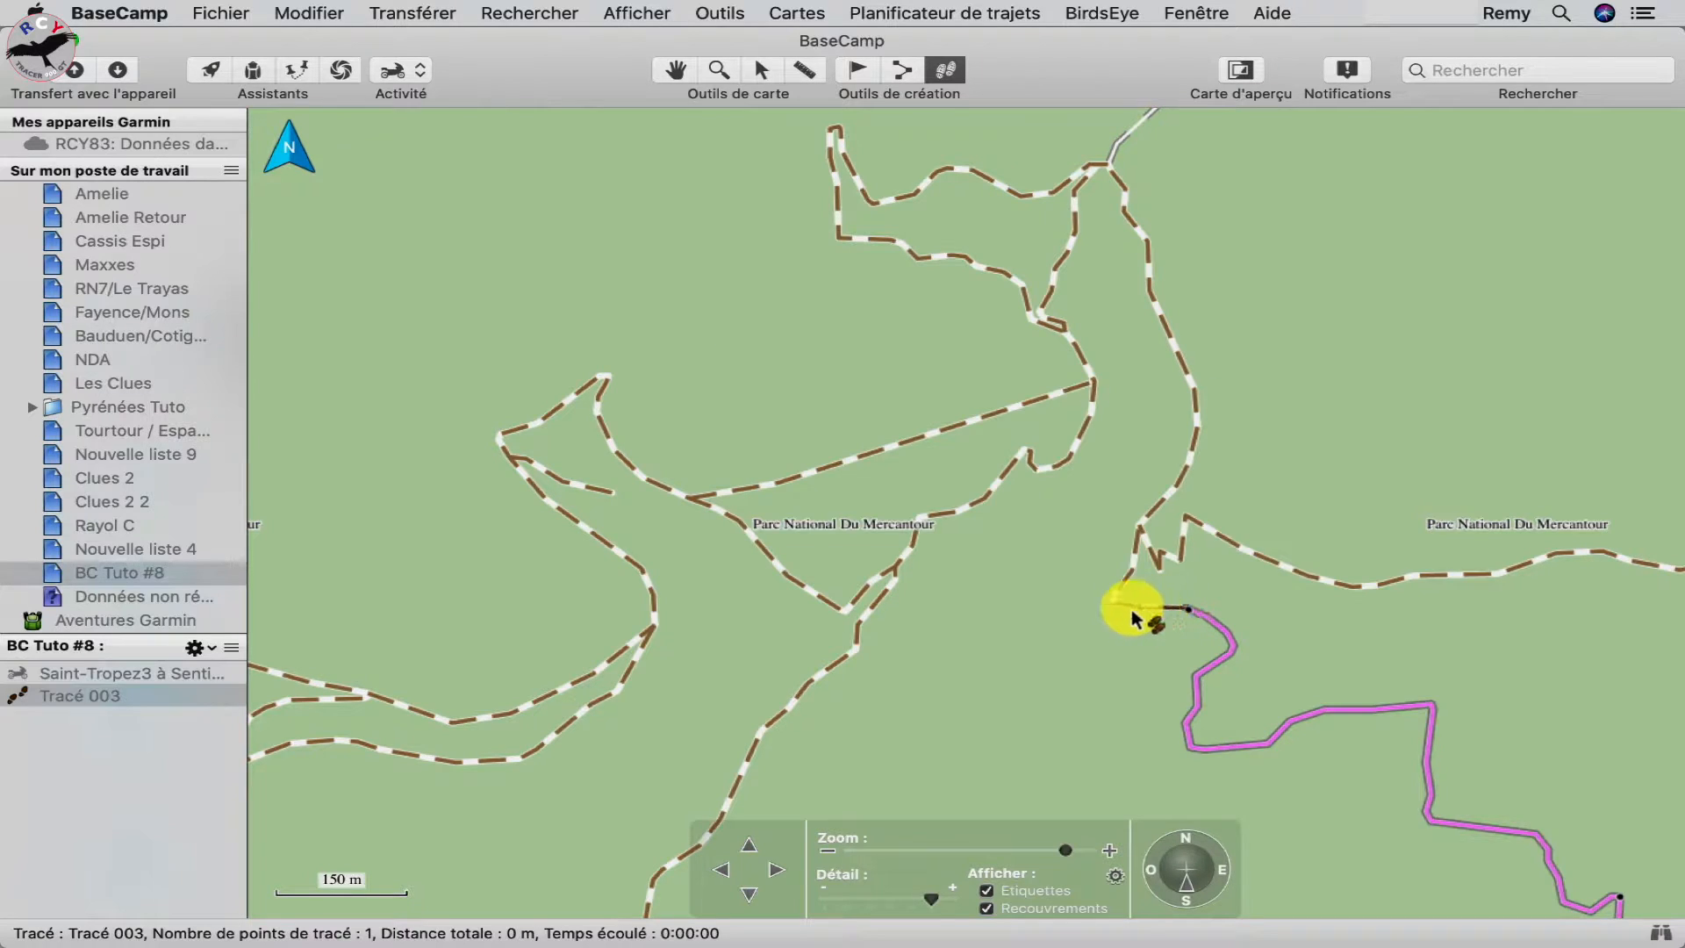
{"action": "left_click", "coordinate": [1113, 599]}
{"action": "left_click", "coordinate": [1174, 482]}
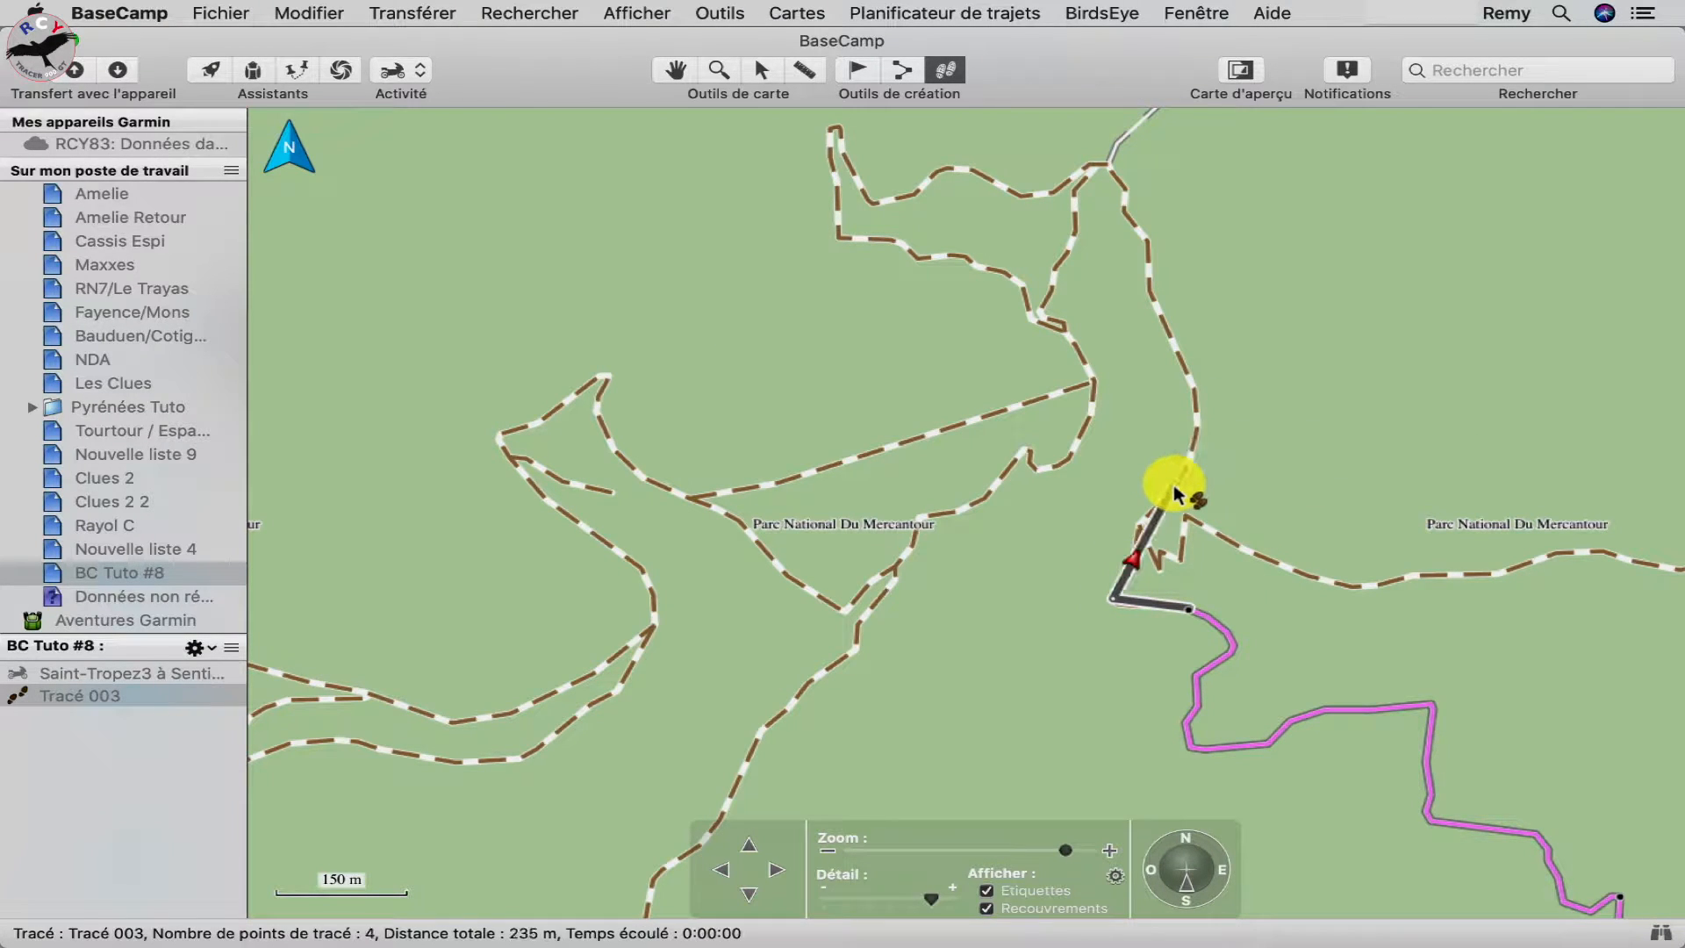
{"action": "left_click", "coordinate": [1174, 335]}
{"action": "left_click", "coordinate": [1124, 192]}
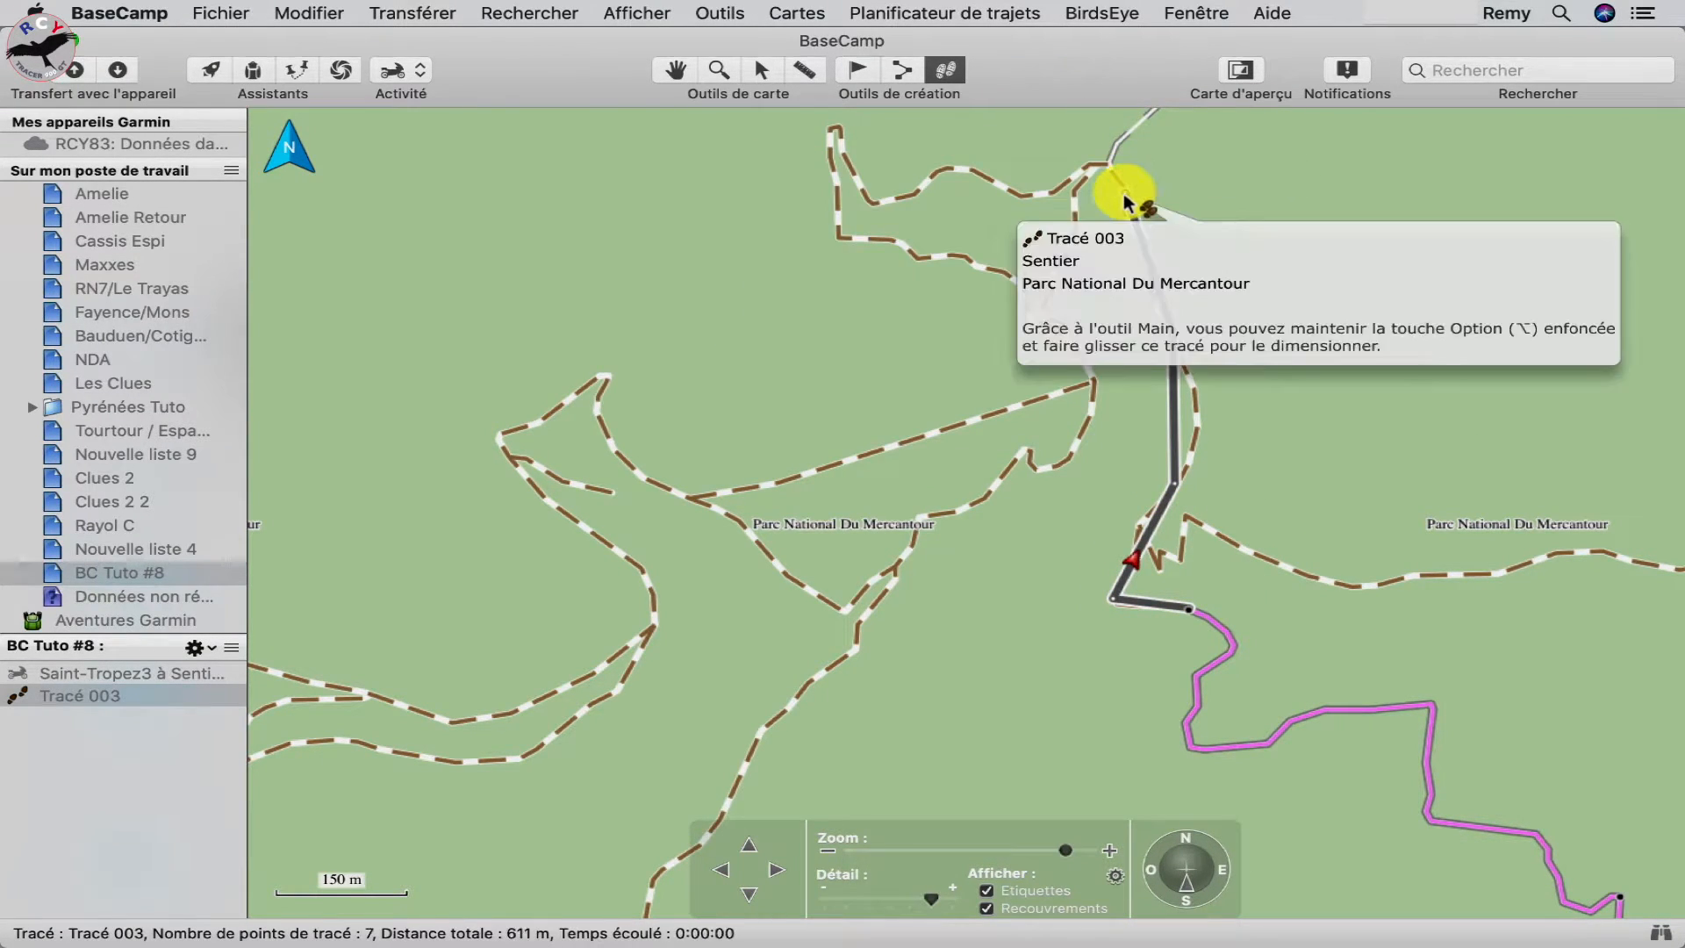
Continue the track northeast along the unpaved road through its hairpin, to a total length of about 2.3 km
{"action": "scroll", "coordinate": [1005, 559], "scroll_direction": "down", "scroll_amount": 3}
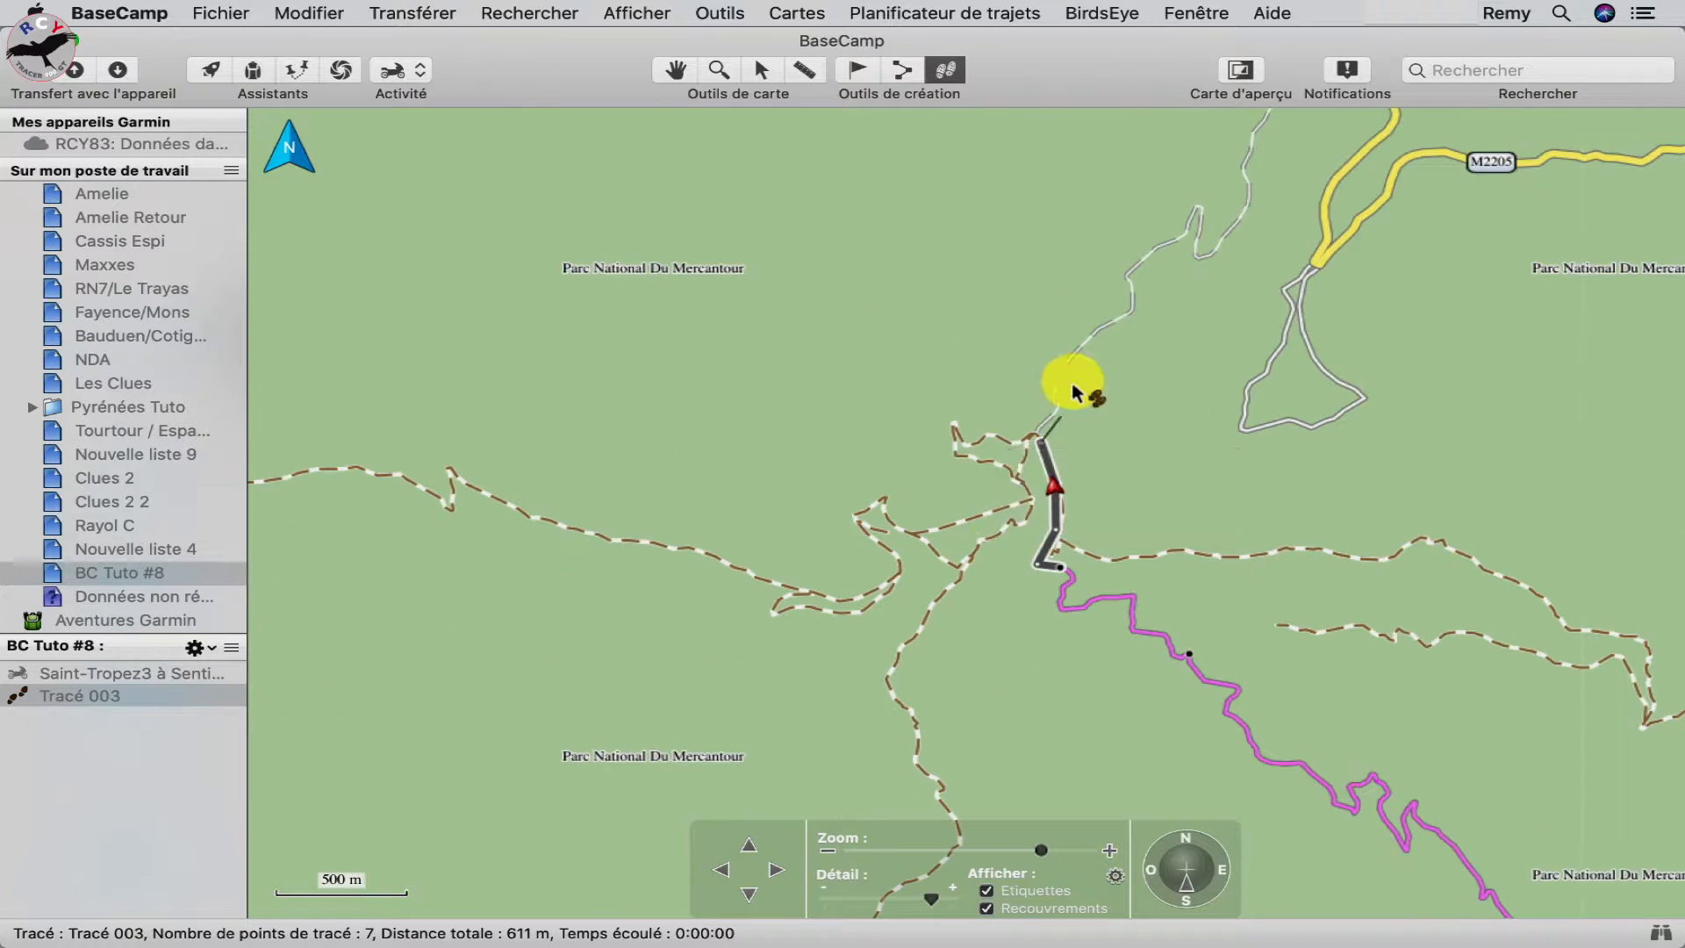
{"action": "left_click", "coordinate": [1103, 325]}
{"action": "left_click", "coordinate": [1181, 228]}
{"action": "left_click", "coordinate": [1206, 211]}
{"action": "left_click", "coordinate": [1209, 261]}
{"action": "left_click", "coordinate": [1251, 160]}
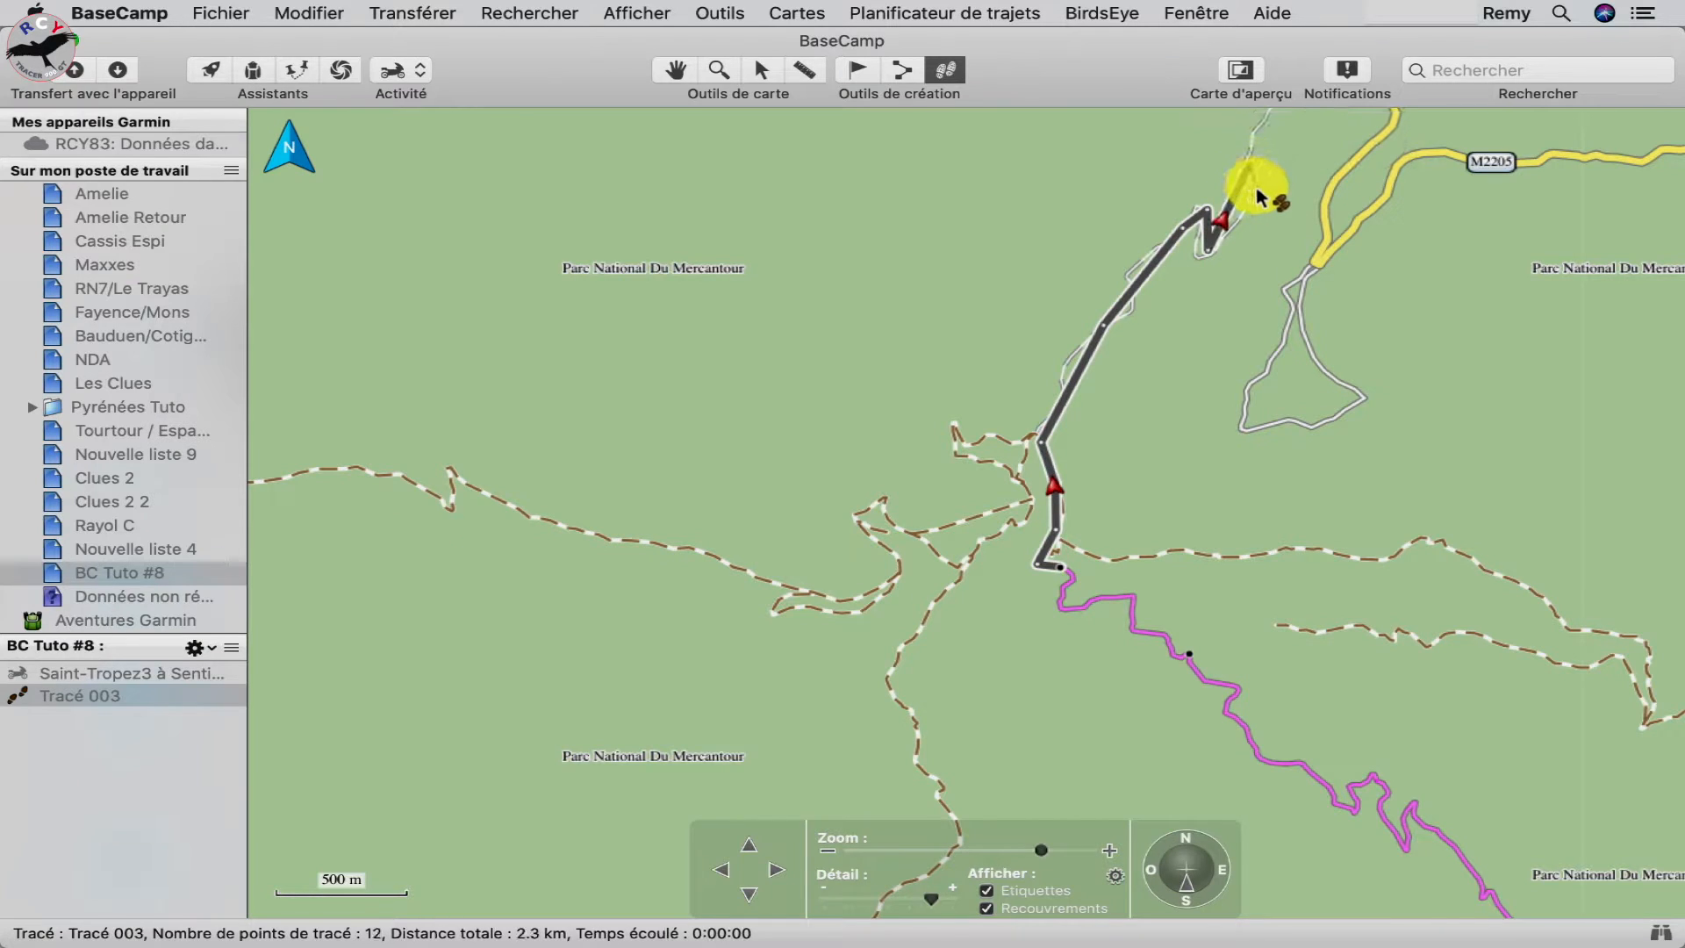
Continue the track north to the Bonnette-Restefond road, ending it at about 3.4 km in total, and leave track drawing
{"action": "scroll", "coordinate": [1253, 144], "scroll_direction": "down", "scroll_amount": 1}
{"action": "left_click", "coordinate": [750, 845]}
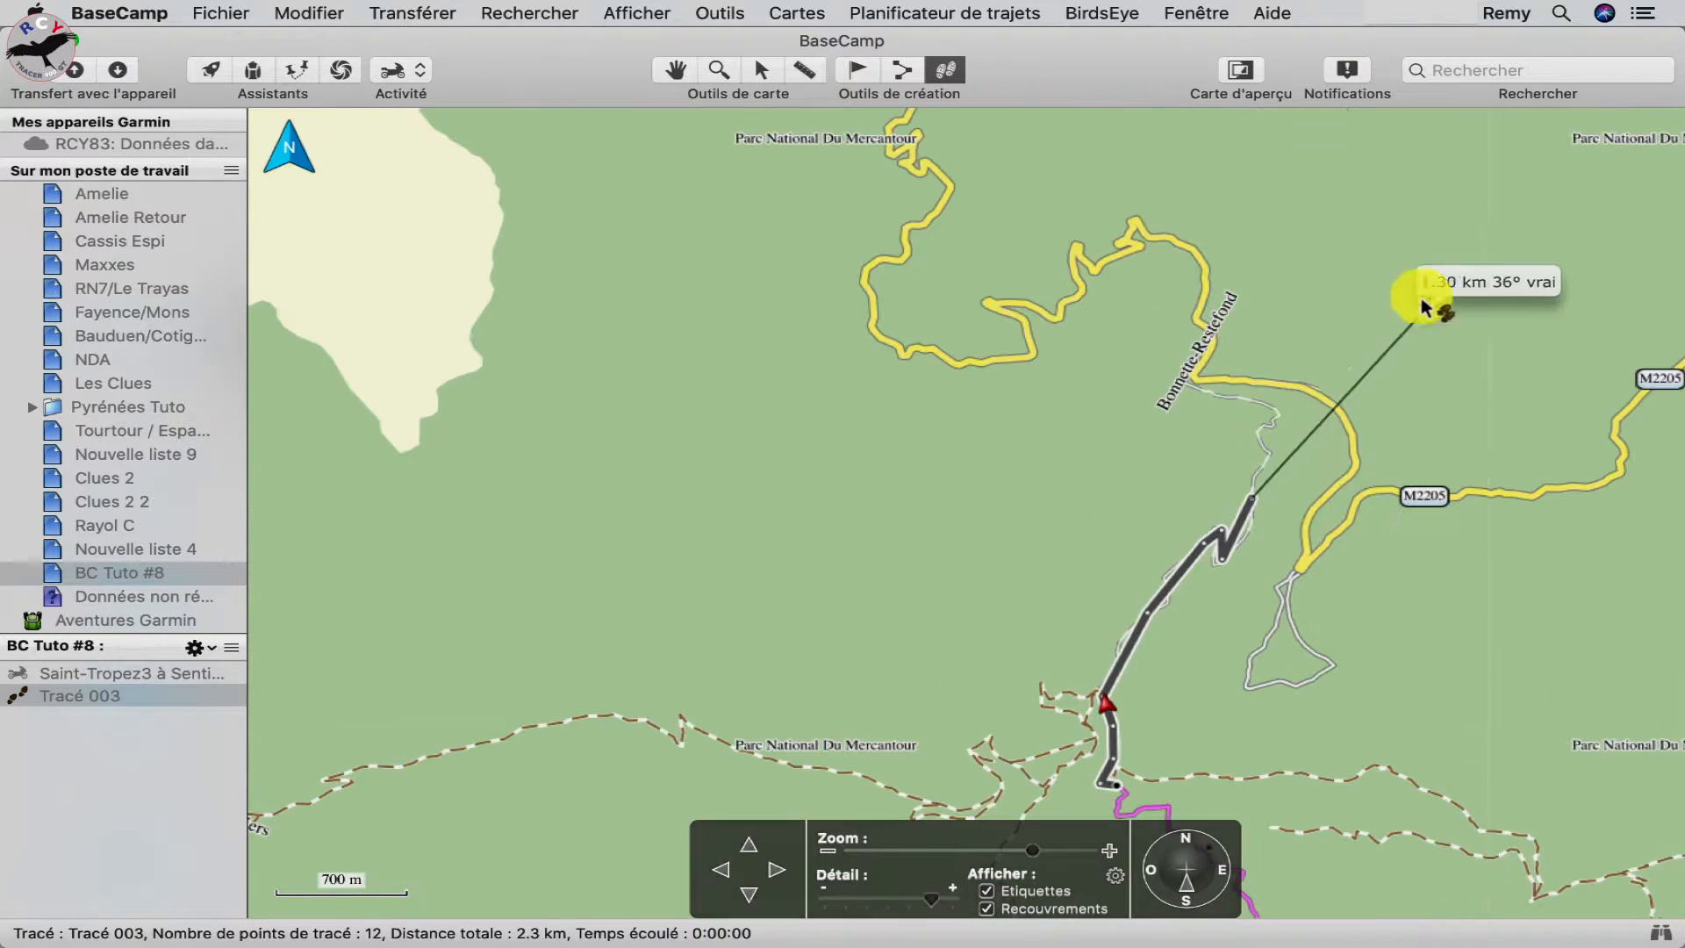
{"action": "left_click", "coordinate": [1264, 457]}
{"action": "left_click", "coordinate": [1272, 408]}
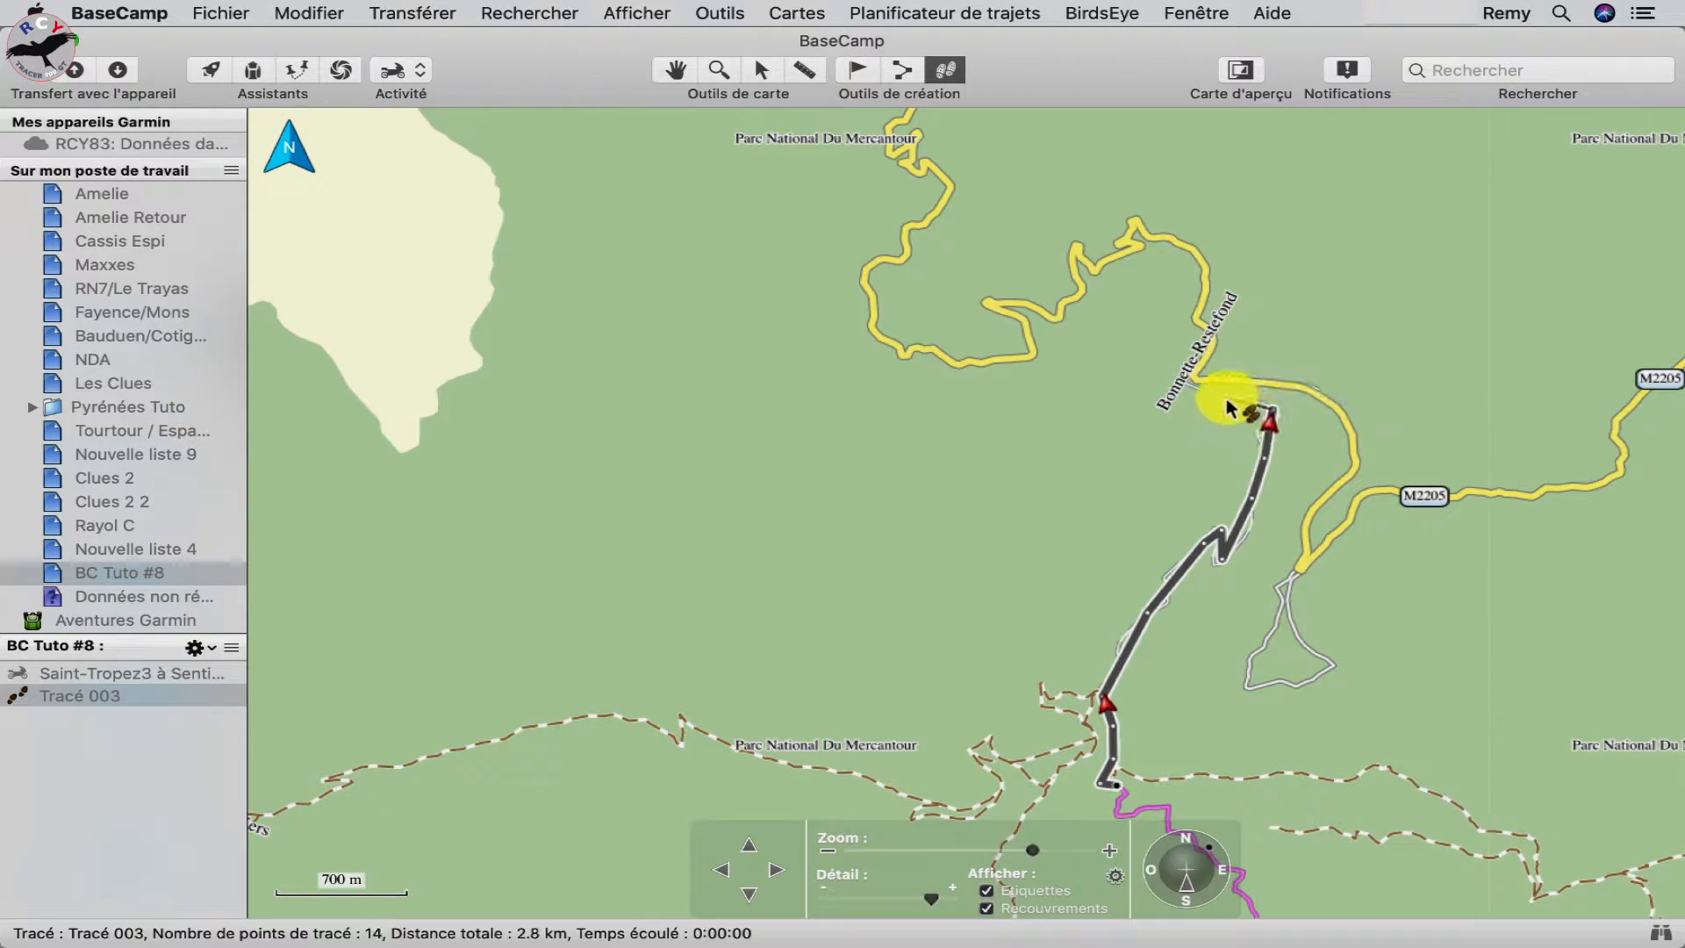
{"action": "scroll", "coordinate": [1241, 398], "scroll_direction": "up", "scroll_amount": 2}
{"action": "left_click", "coordinate": [1152, 379]}
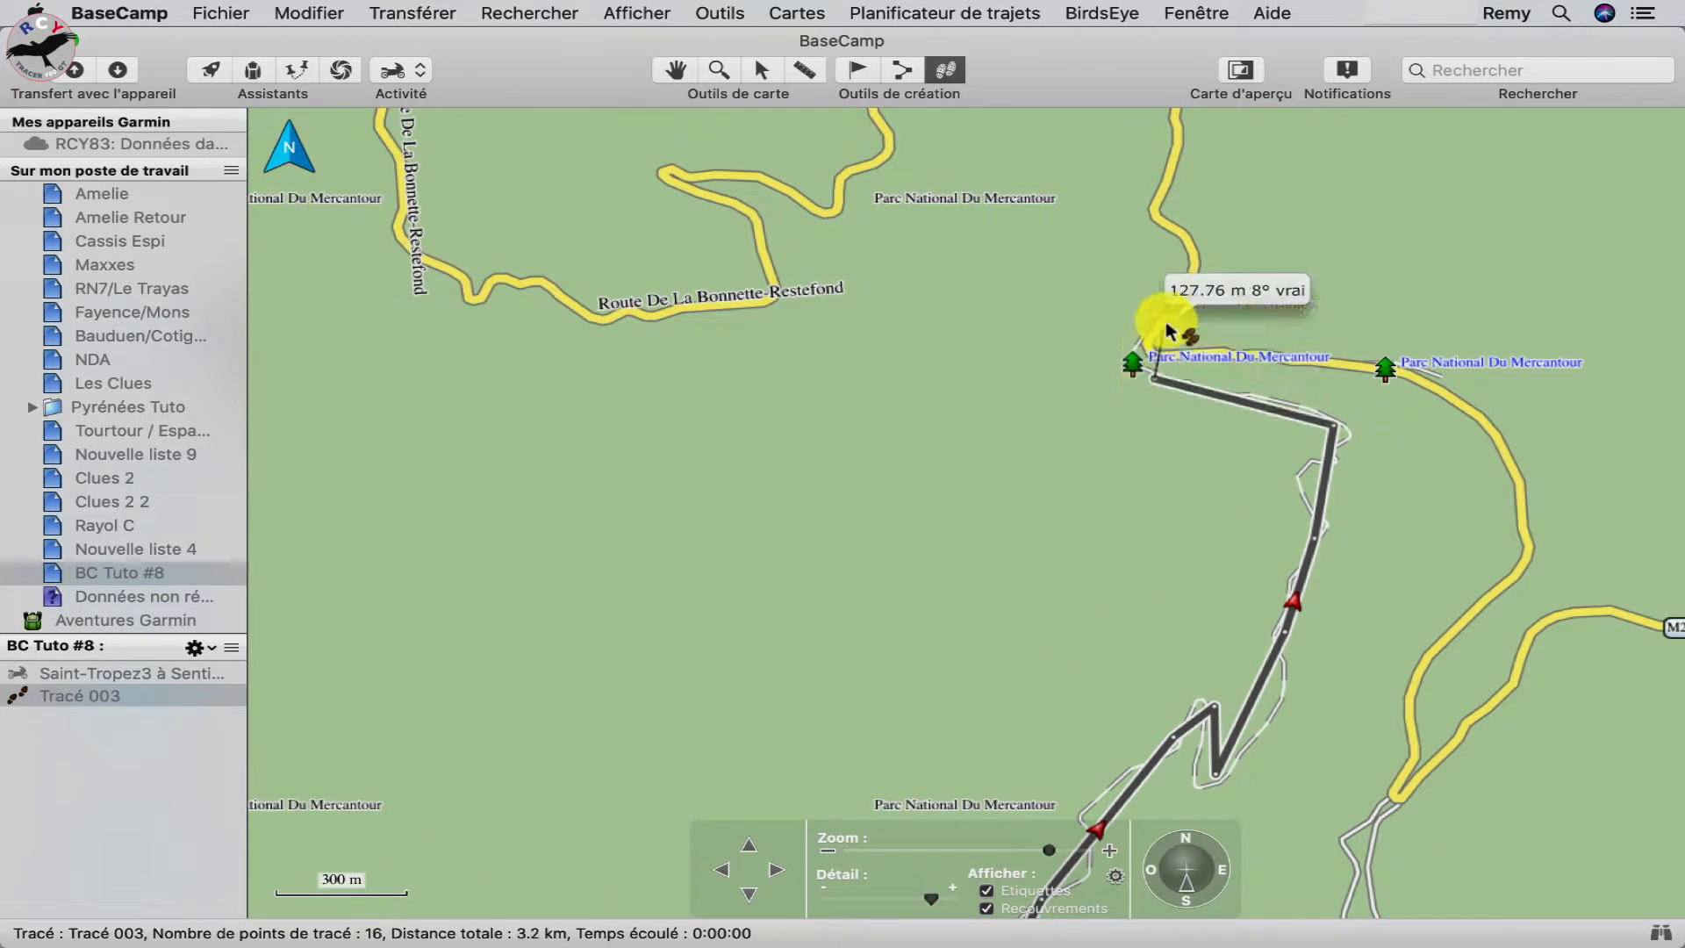
{"action": "double_click", "coordinate": [1164, 330]}
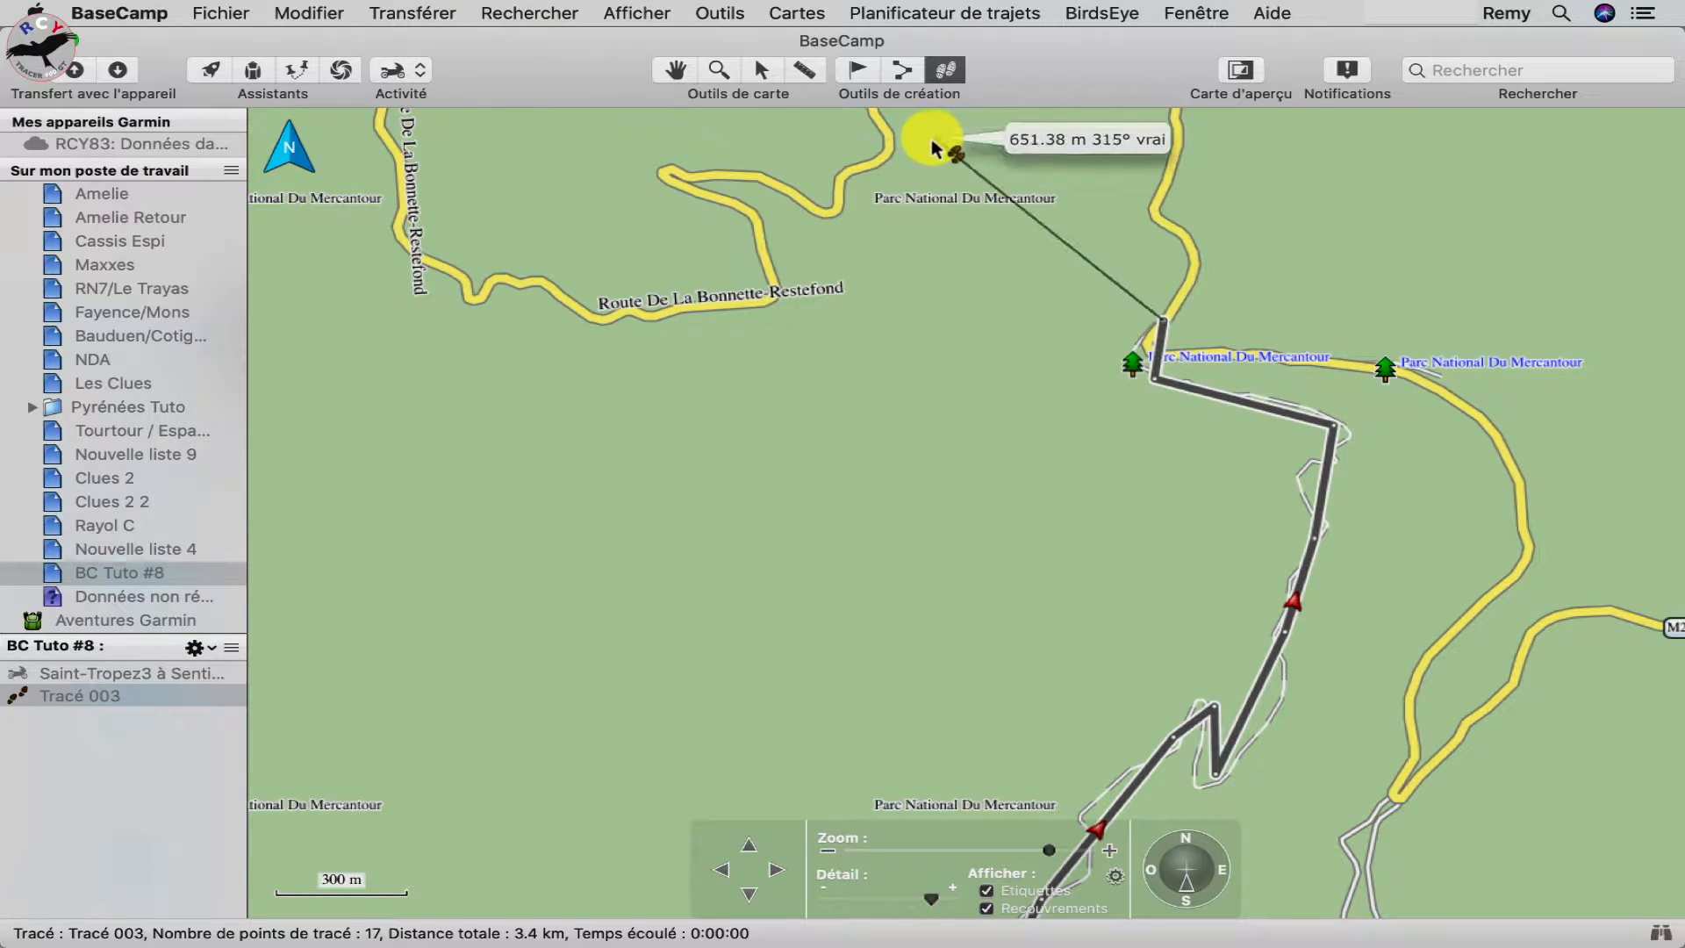
{"action": "left_click", "coordinate": [667, 81]}
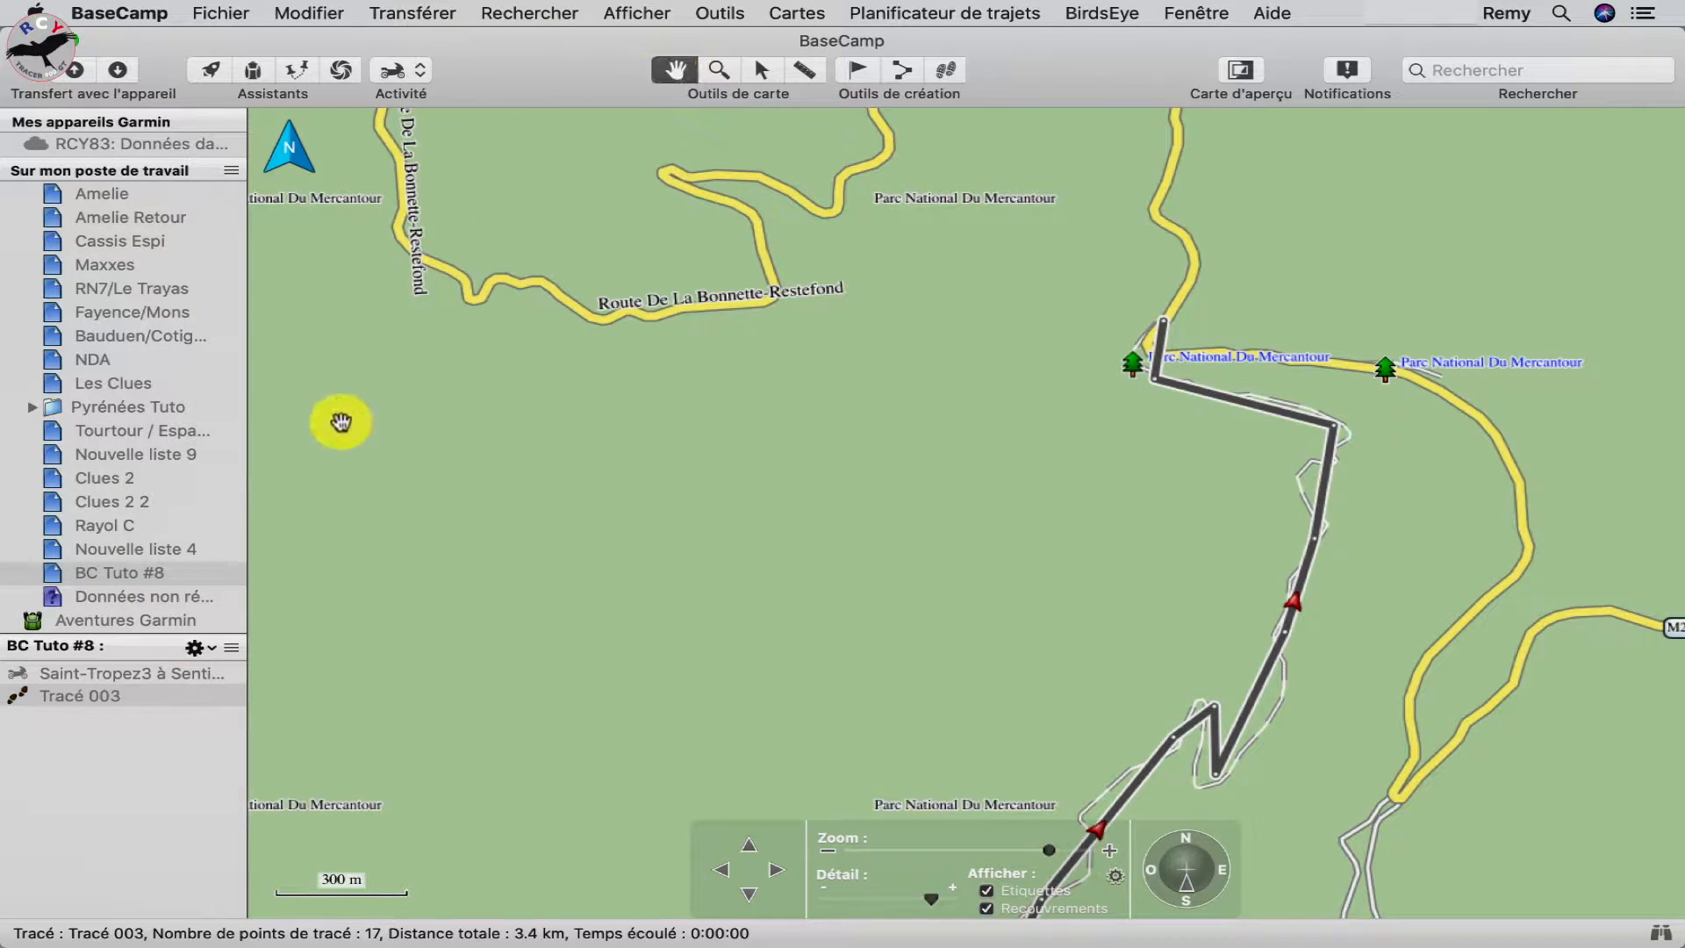
Create a route from the track Tracé 003 and close the new route's details
{"action": "left_click", "coordinate": [48, 698]}
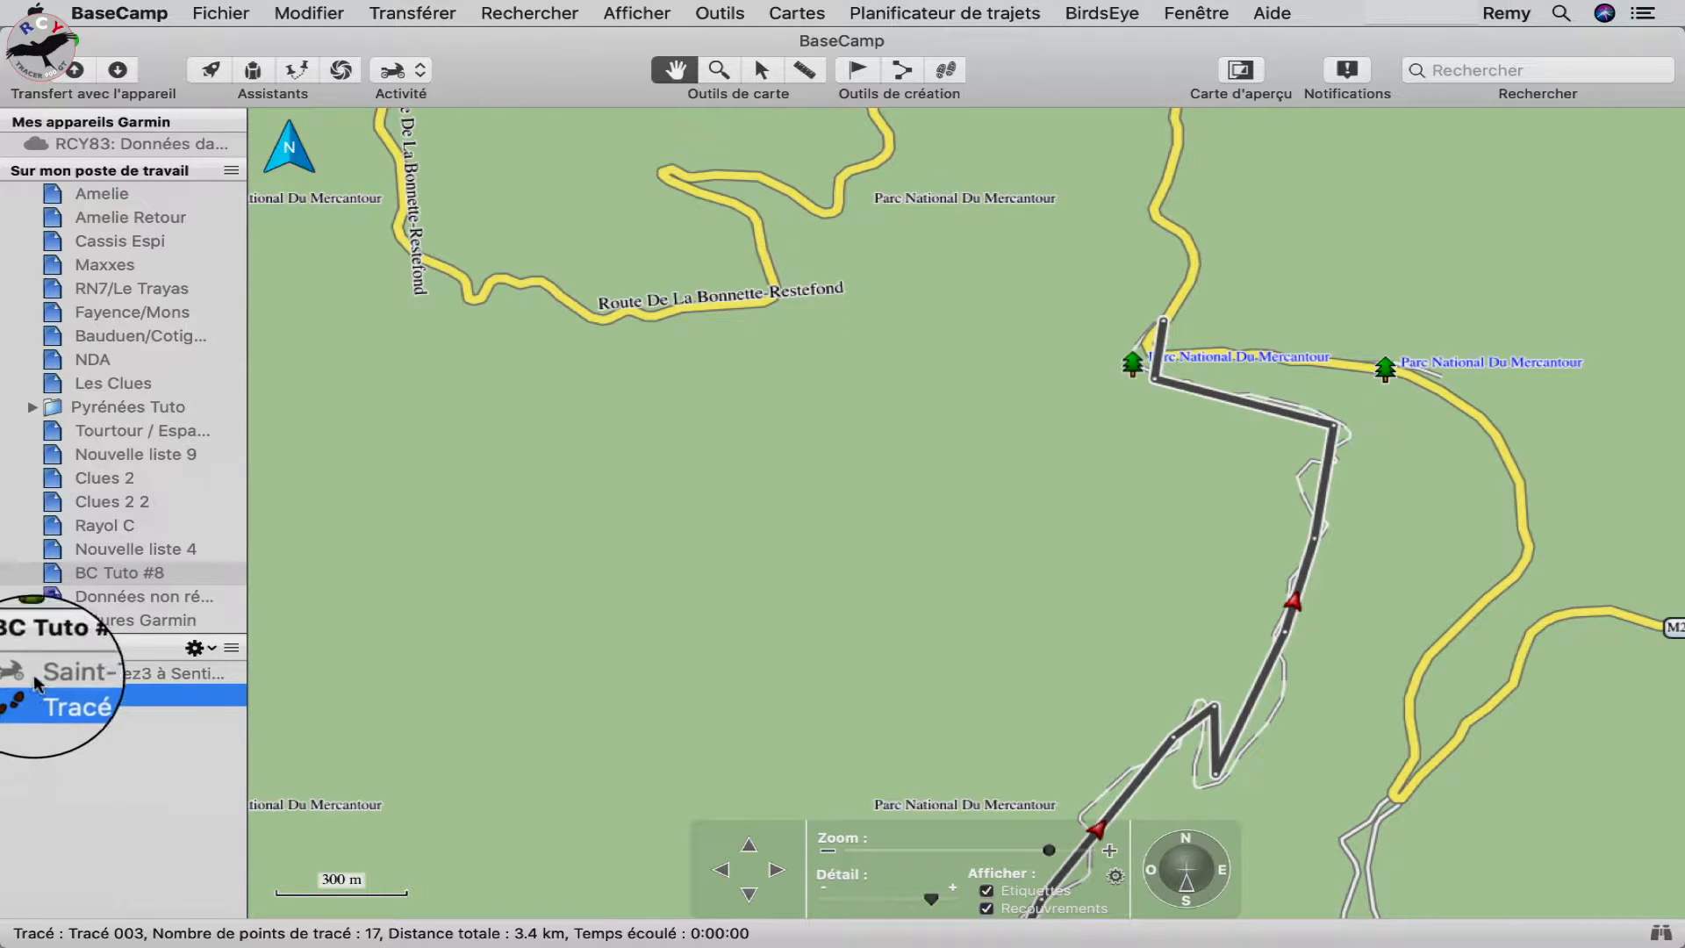
{"action": "left_click", "coordinate": [36, 673]}
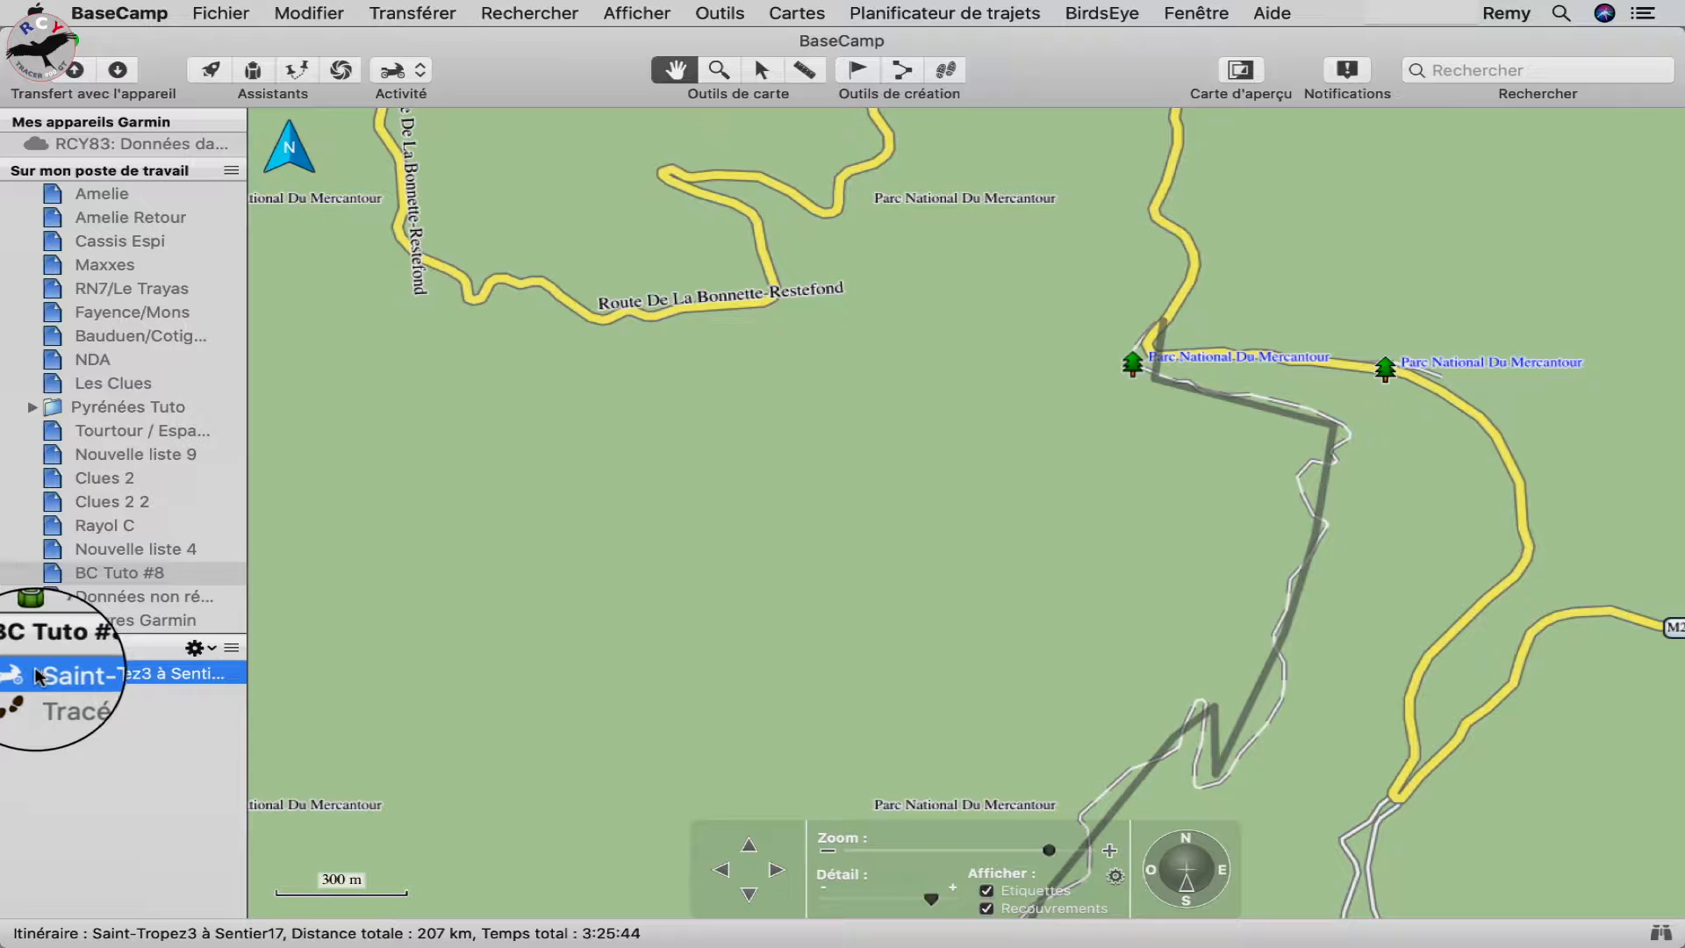
{"action": "left_click", "coordinate": [156, 693]}
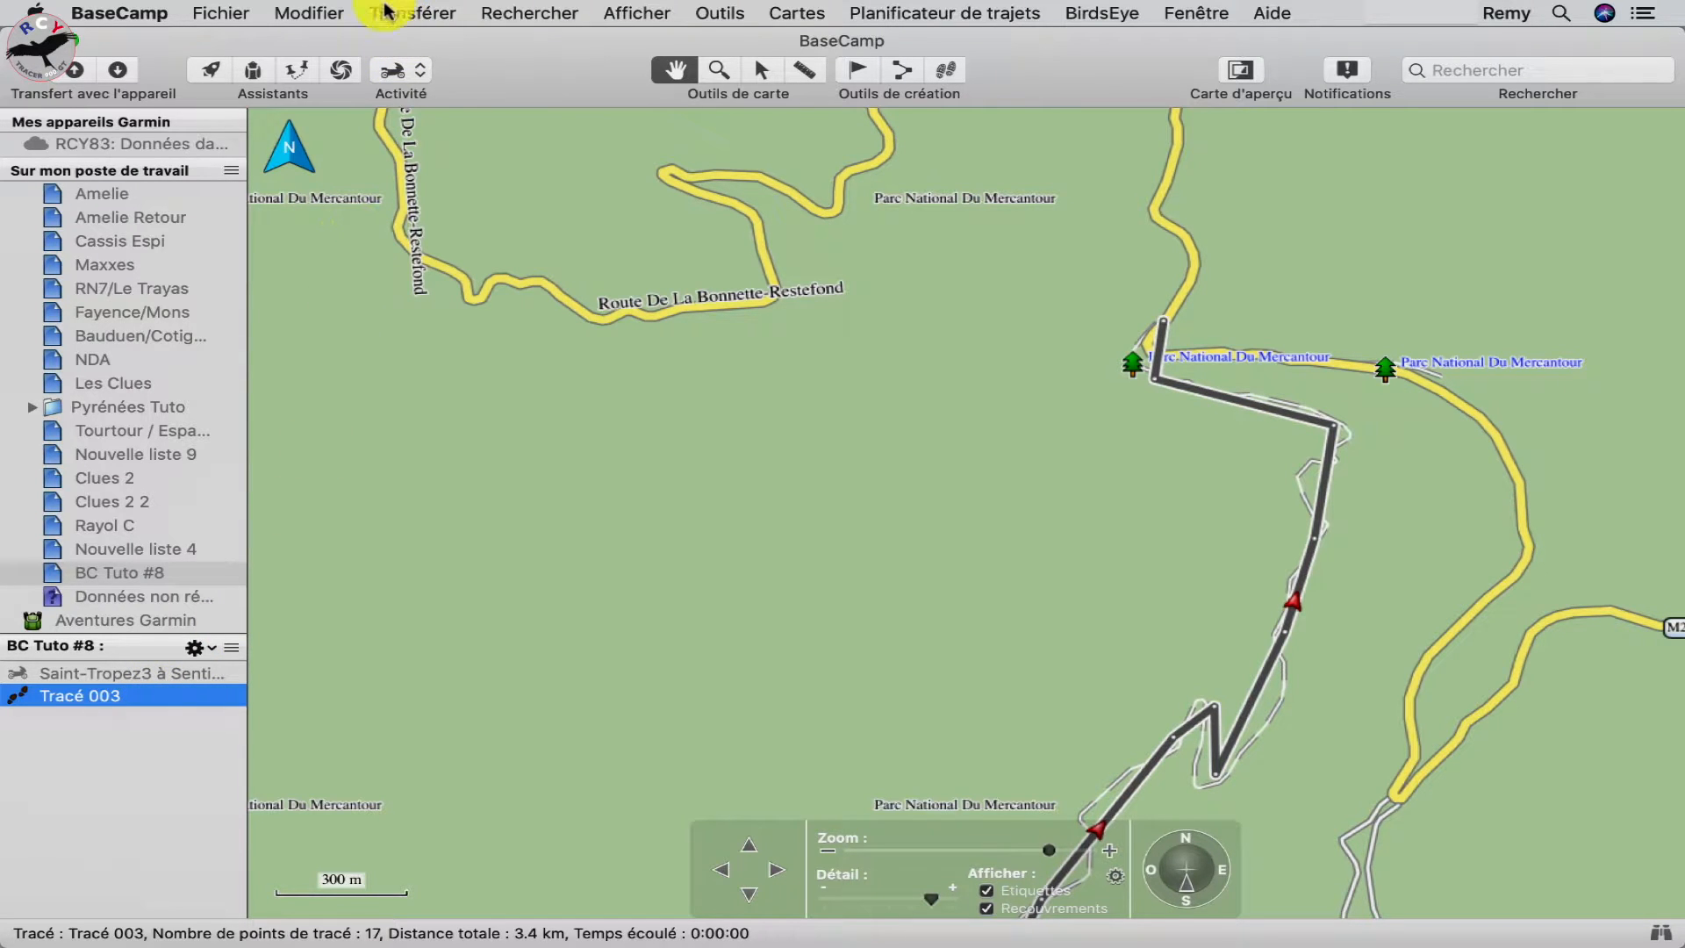
{"action": "left_click", "coordinate": [309, 12]}
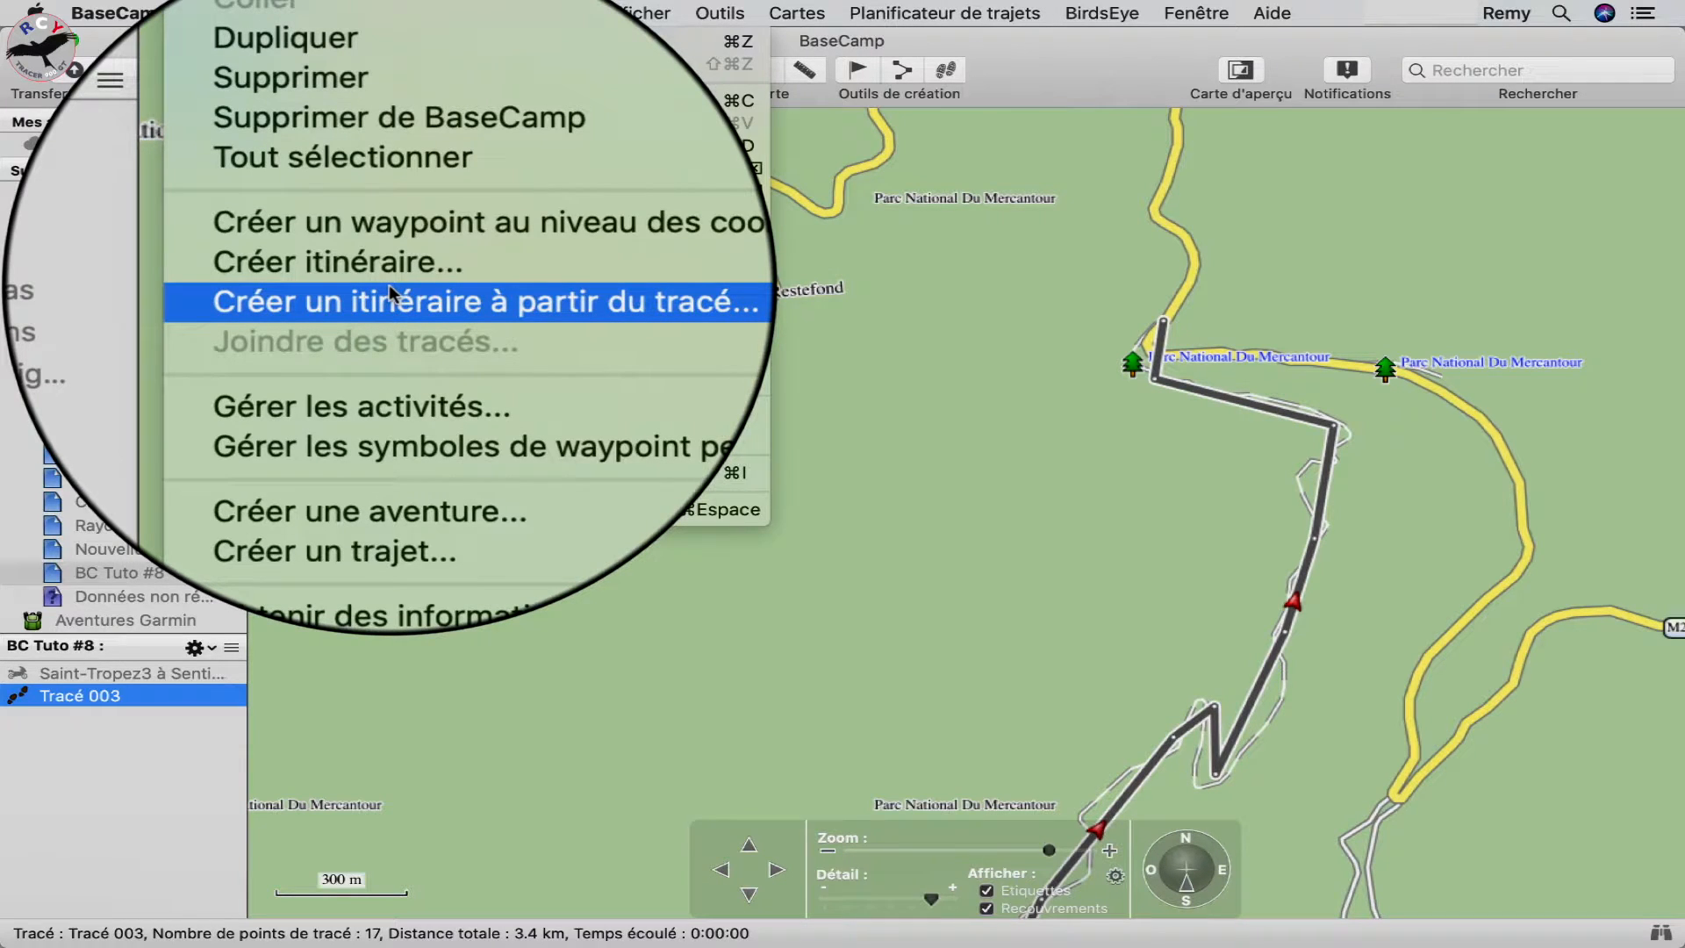
{"action": "left_click", "coordinate": [388, 289]}
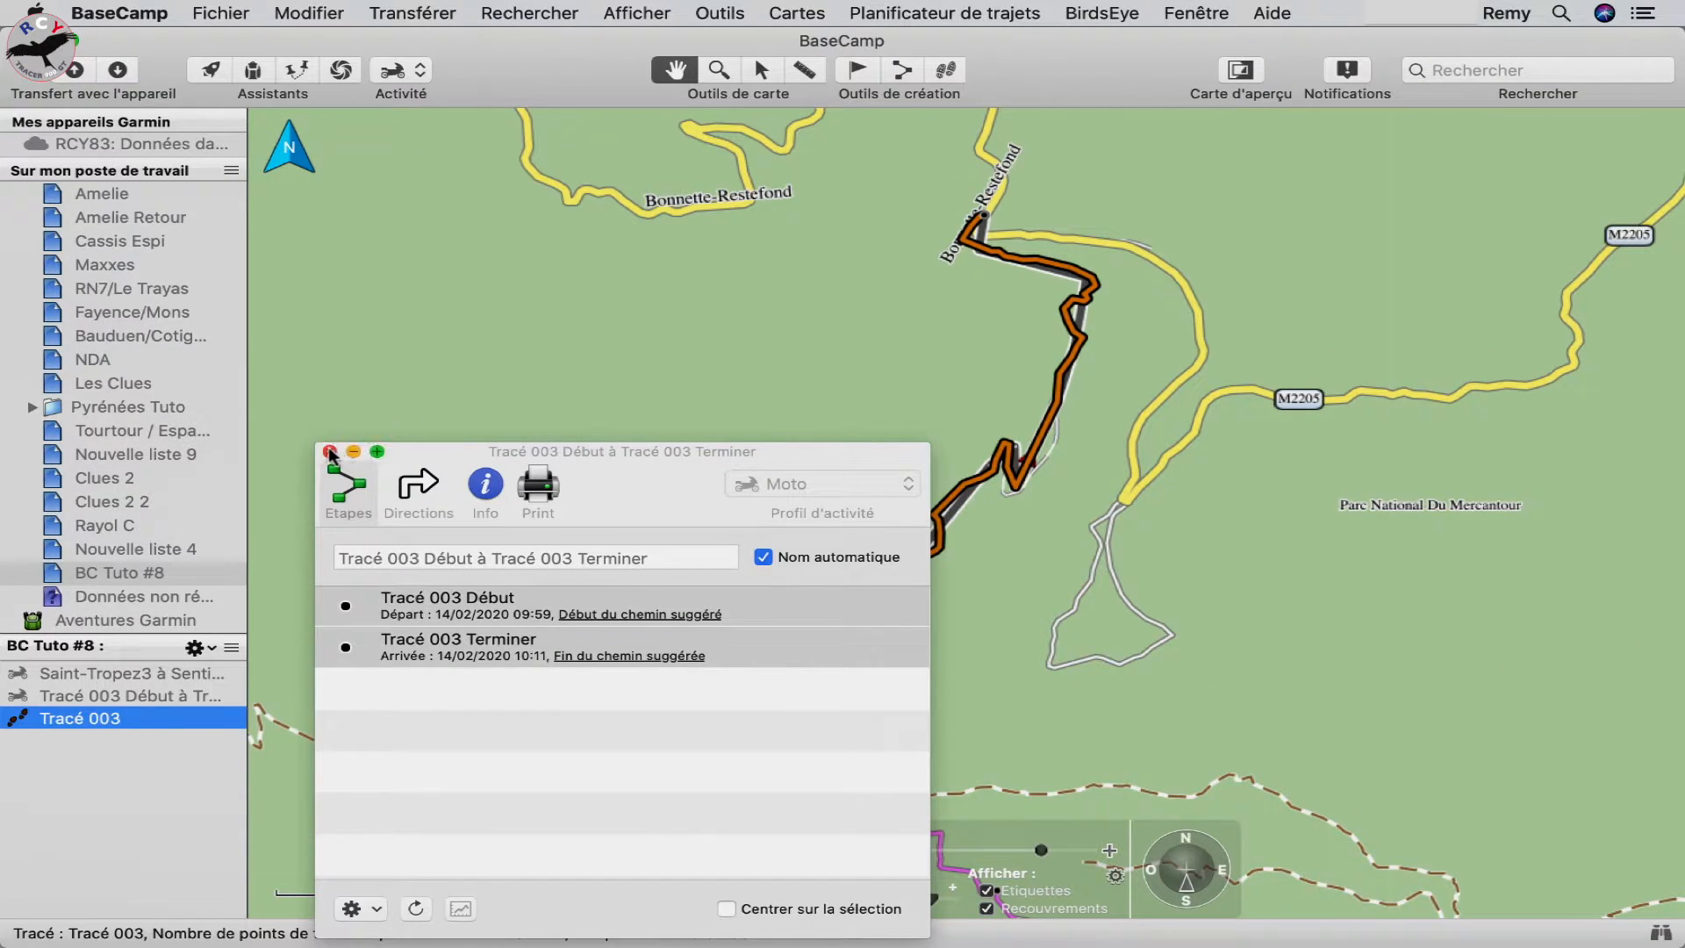
{"action": "left_click", "coordinate": [330, 452]}
Open the Saint-Tropez route's details and append the route created from the track after its last stage, Sentier17
{"action": "left_click", "coordinate": [146, 695]}
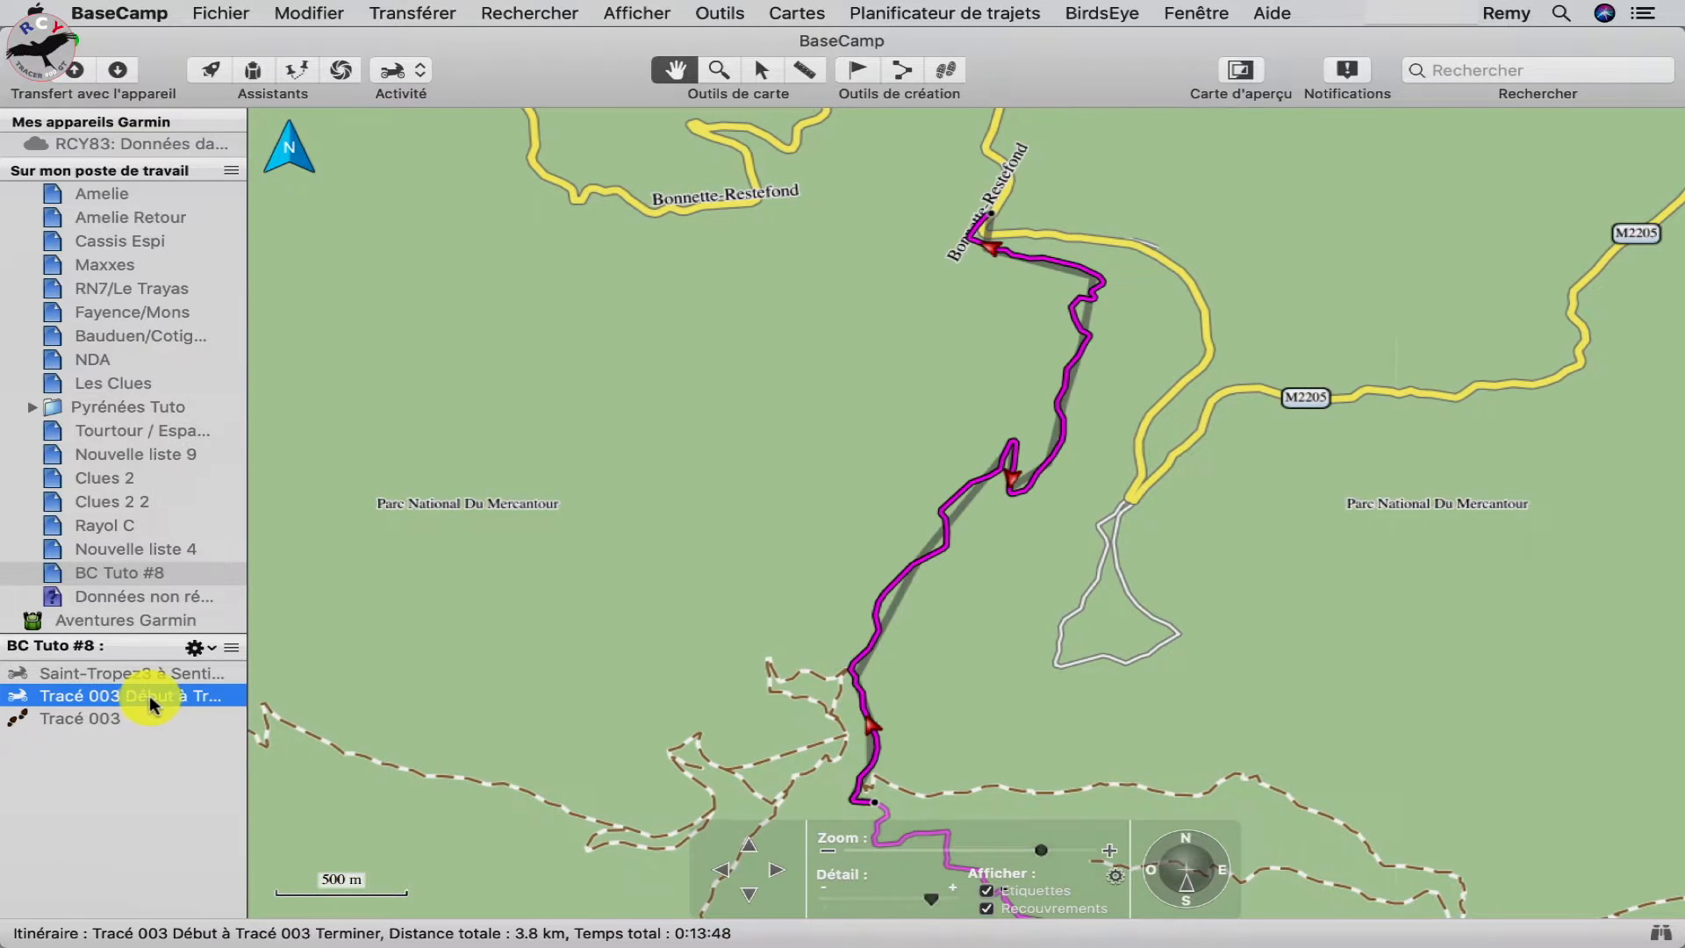
{"action": "left_click_drag", "start_coordinate": [846, 812], "coordinate": [990, 213]}
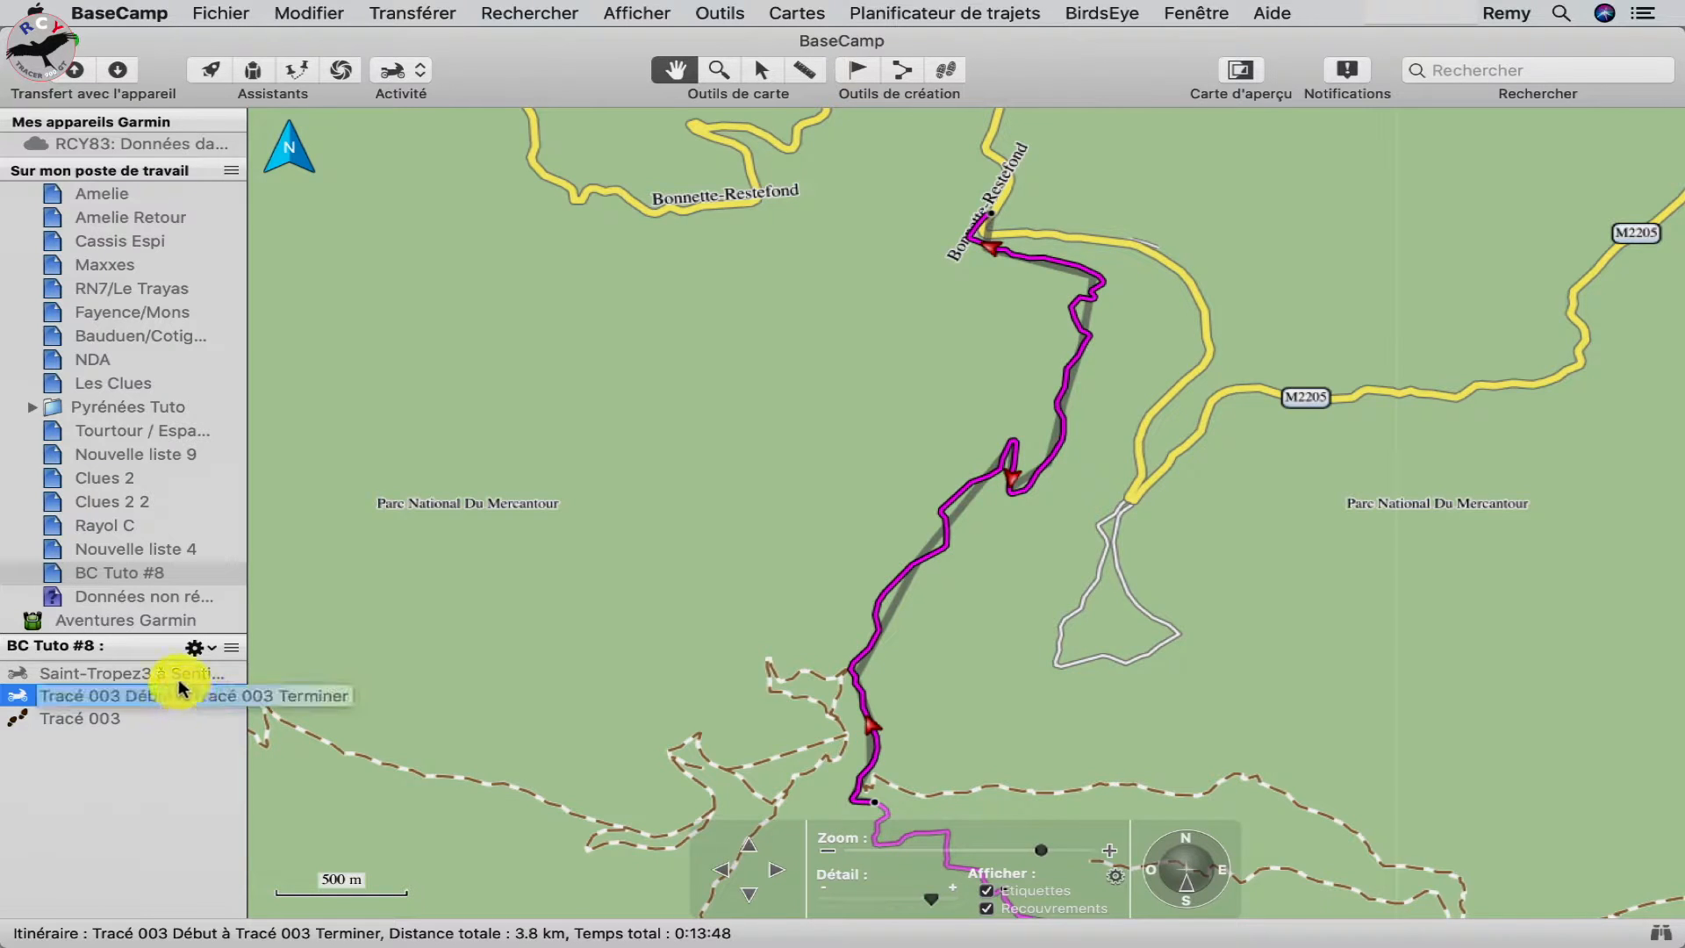
{"action": "double_click", "coordinate": [174, 673]}
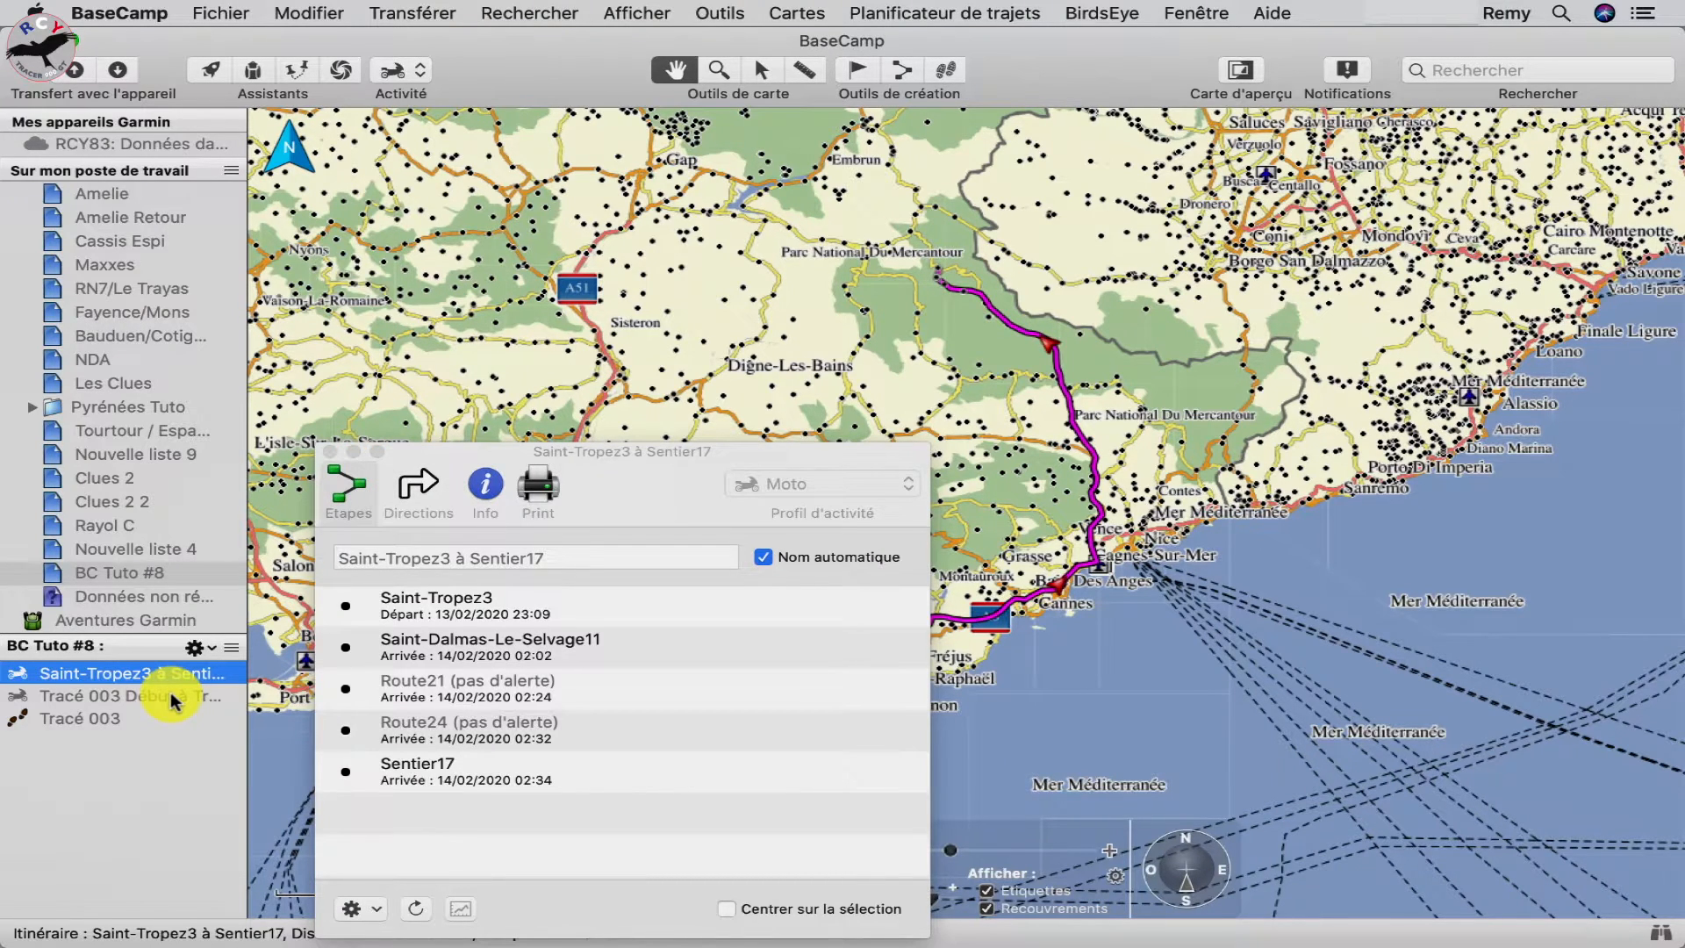
{"action": "left_click", "coordinate": [173, 697]}
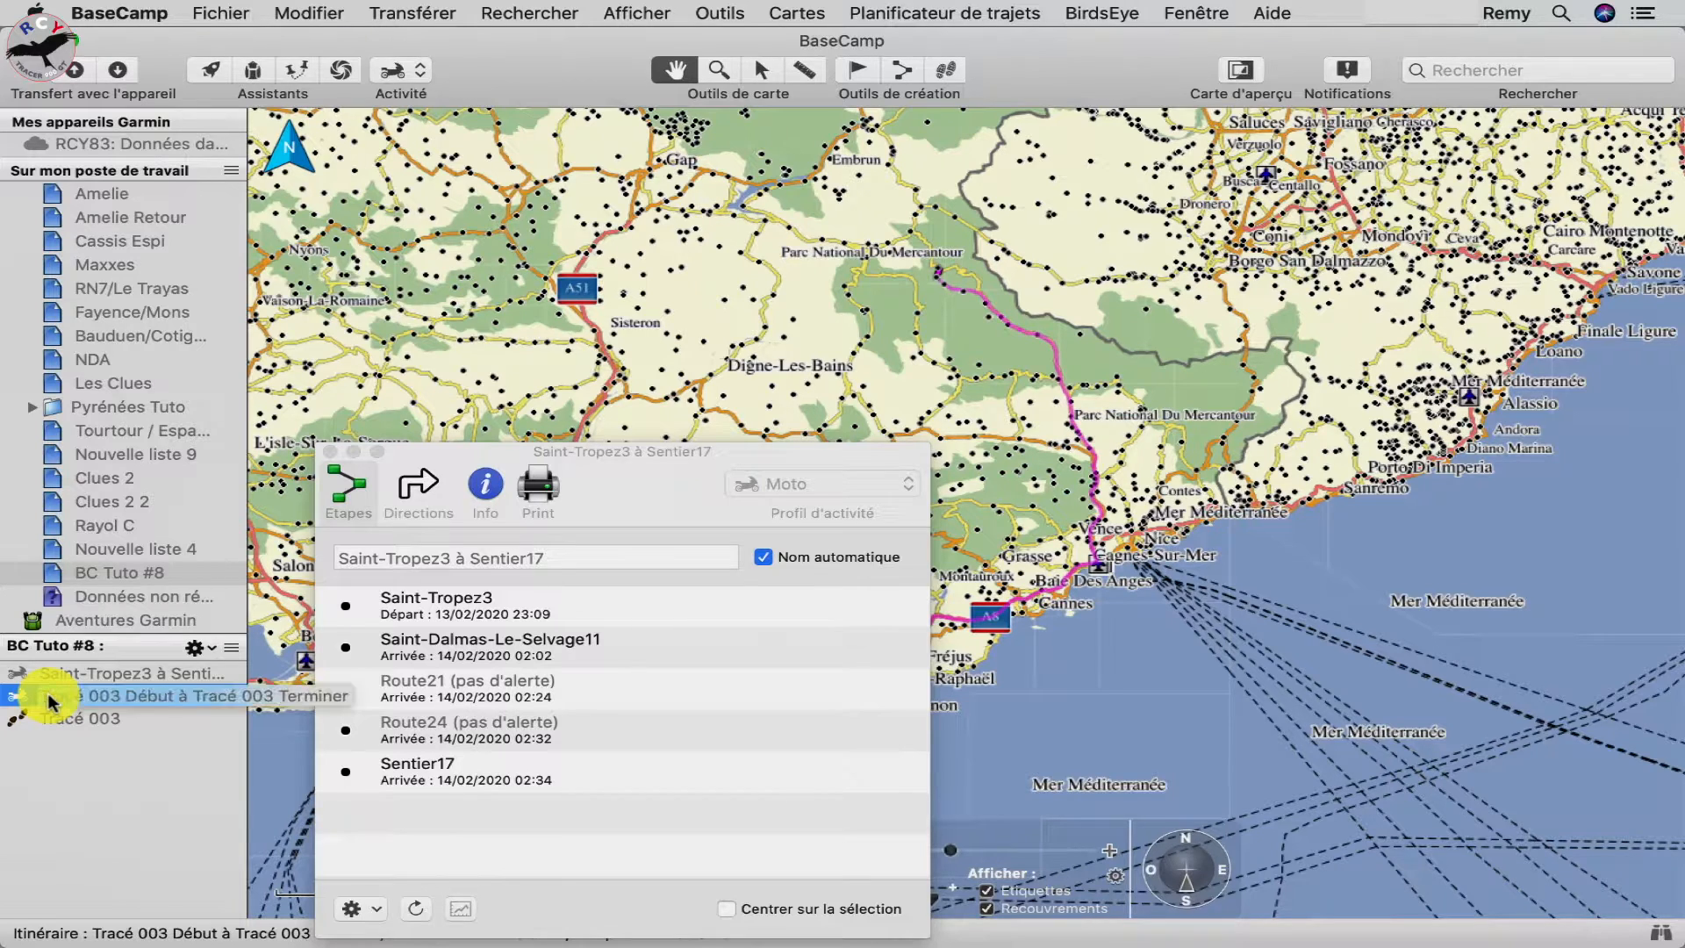
{"action": "left_click_drag", "start_coordinate": [49, 700], "coordinate": [387, 787]}
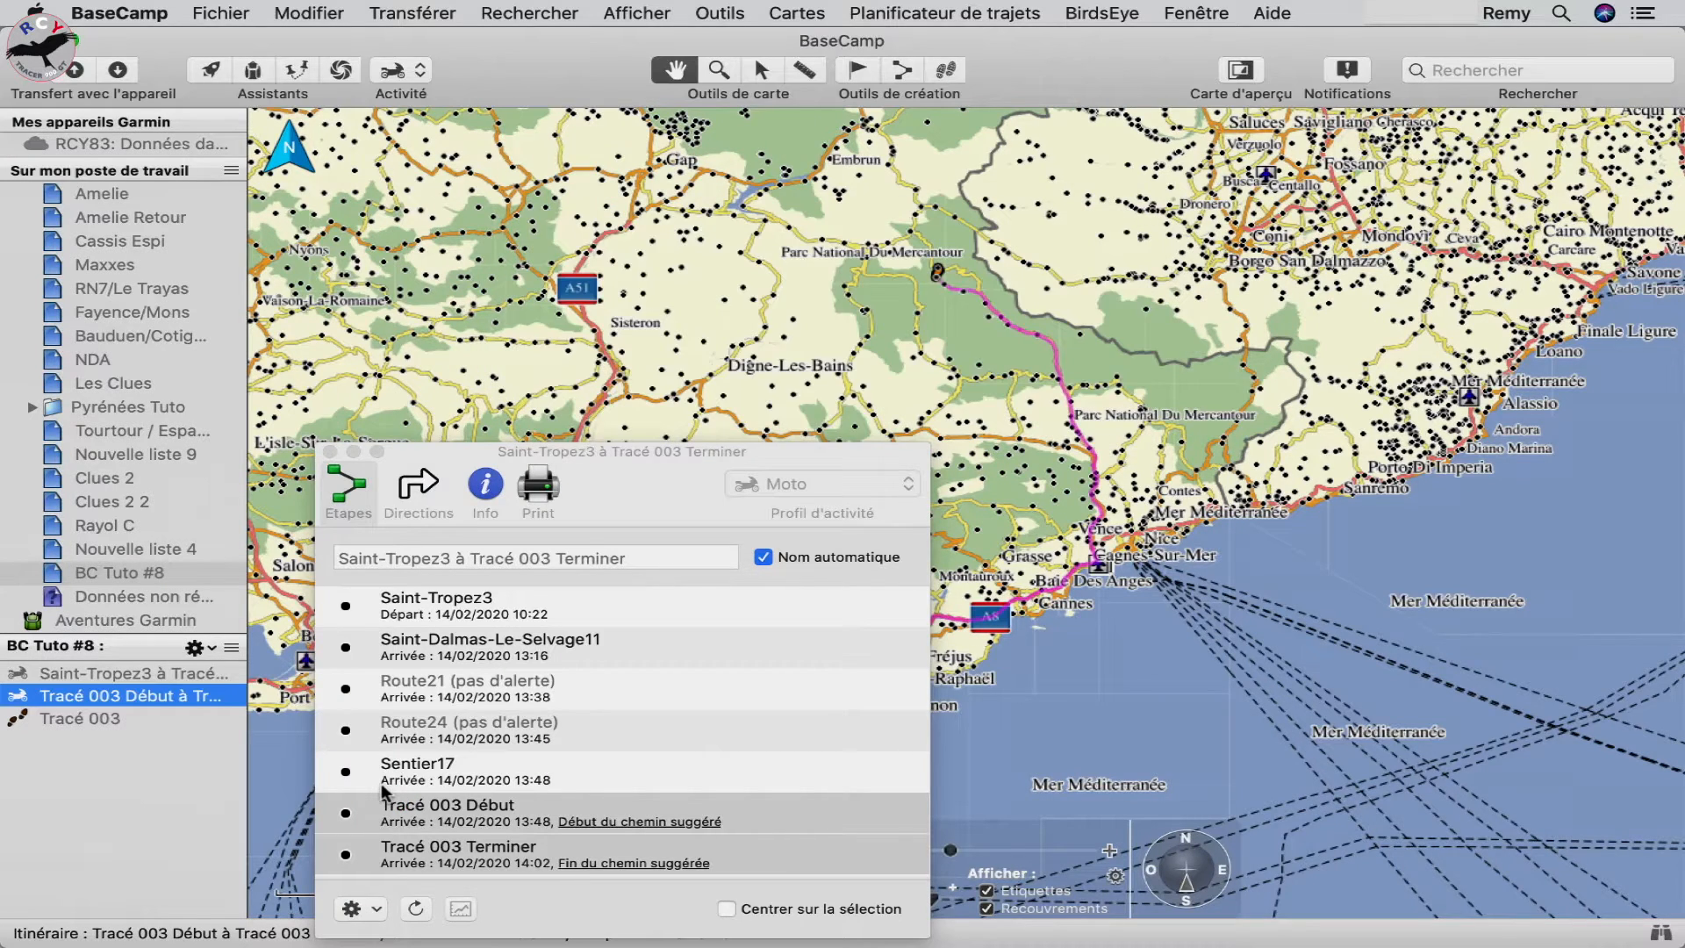
Remove the stage Sentier17 from the Saint-Tropez route and close the route details
{"action": "left_click_drag", "start_coordinate": [384, 790], "coordinate": [367, 597]}
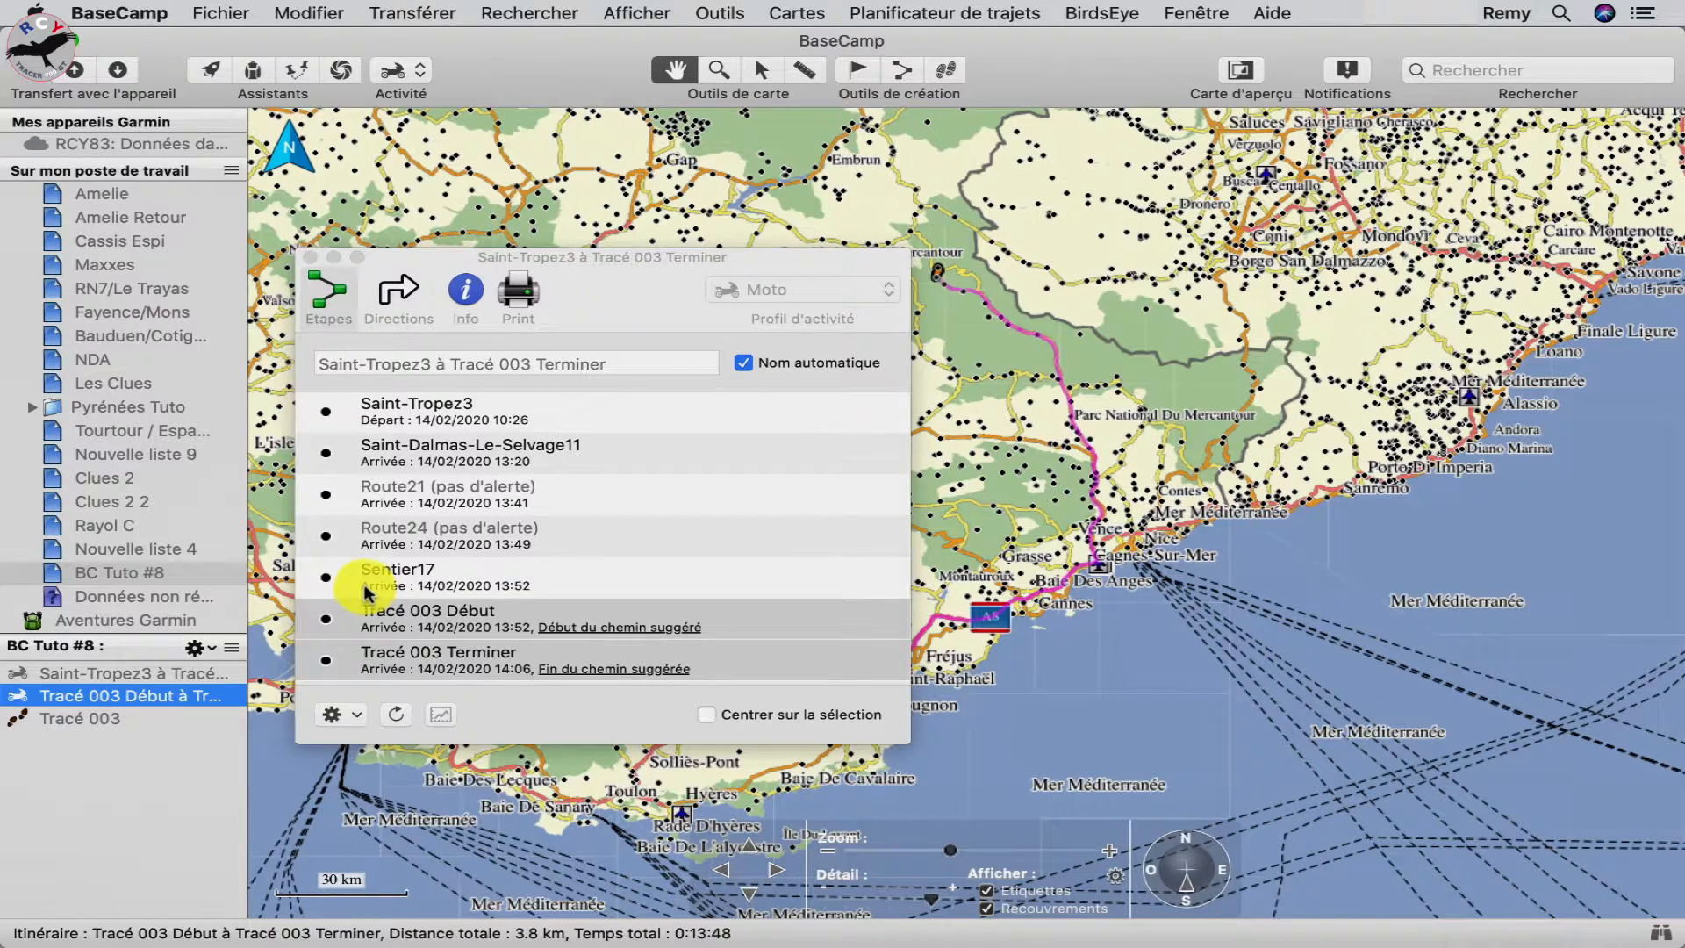
{"action": "left_click", "coordinate": [365, 584]}
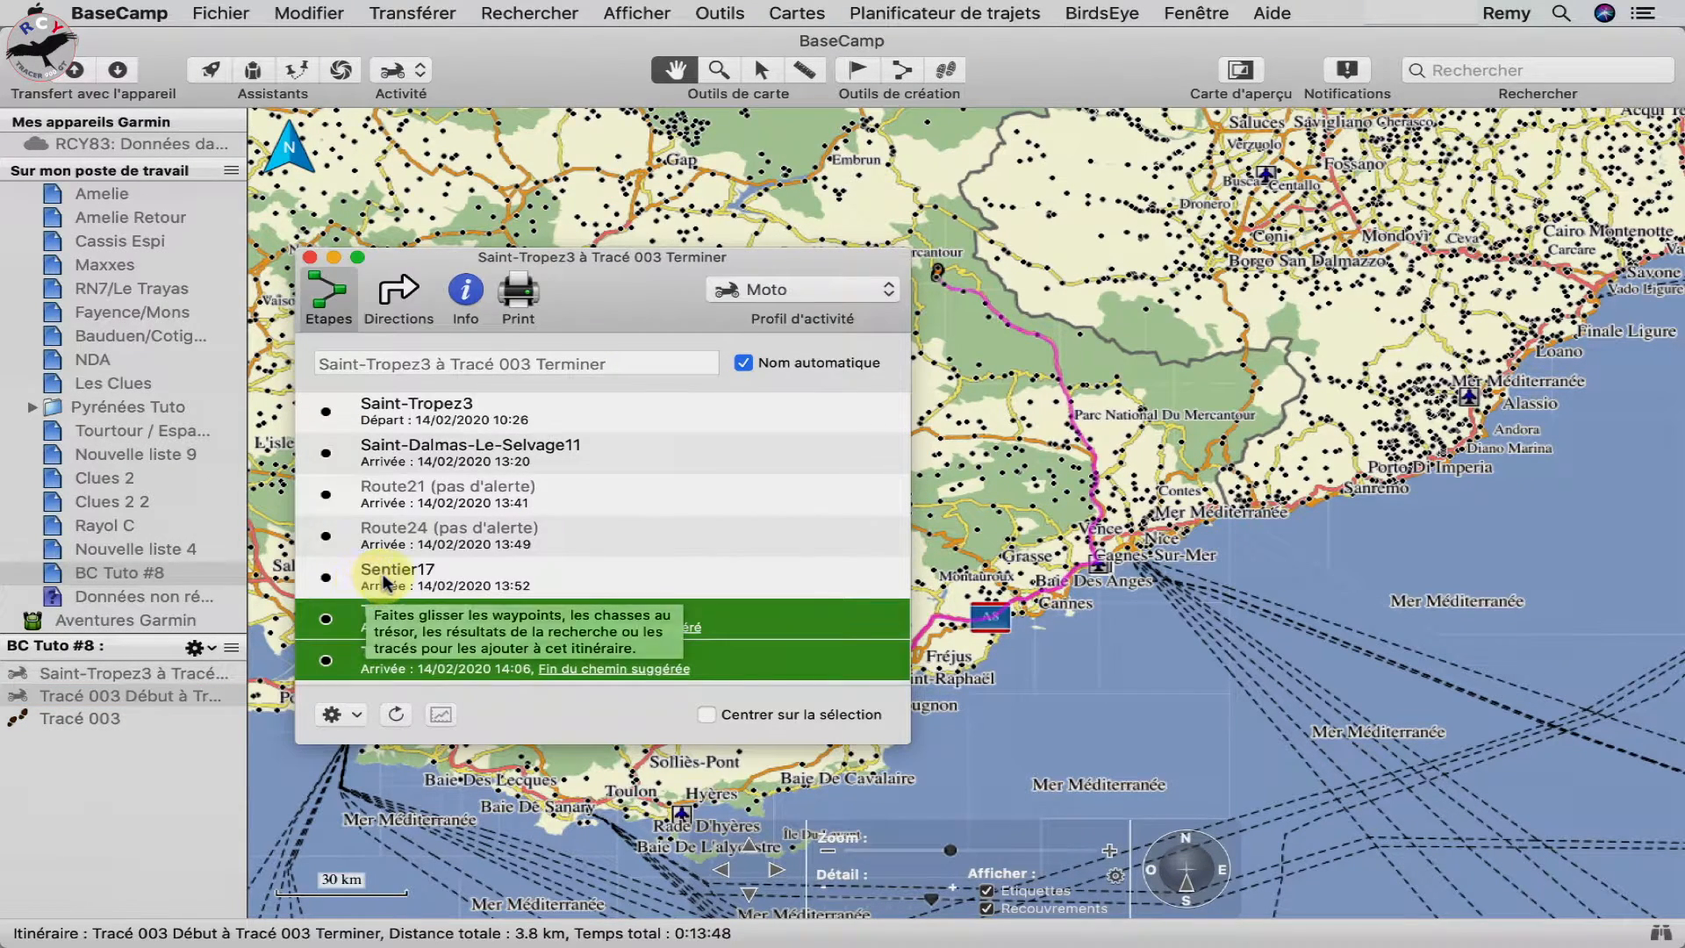
{"action": "left_click", "coordinate": [383, 572]}
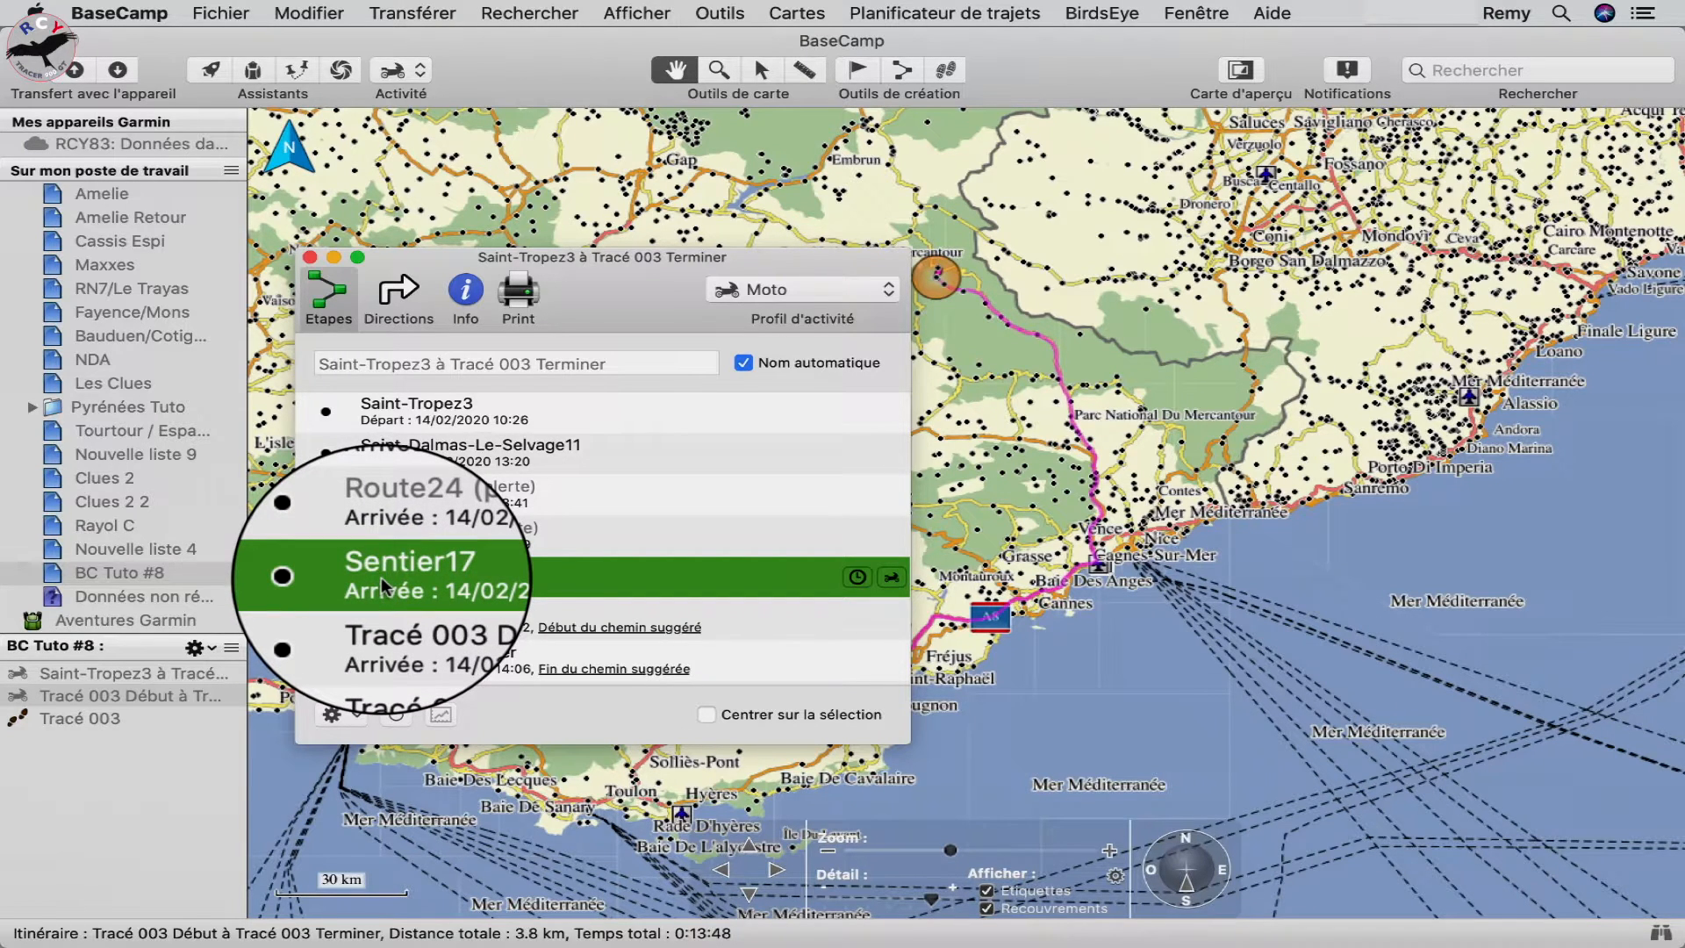
{"action": "key", "text": "BackSpace"}
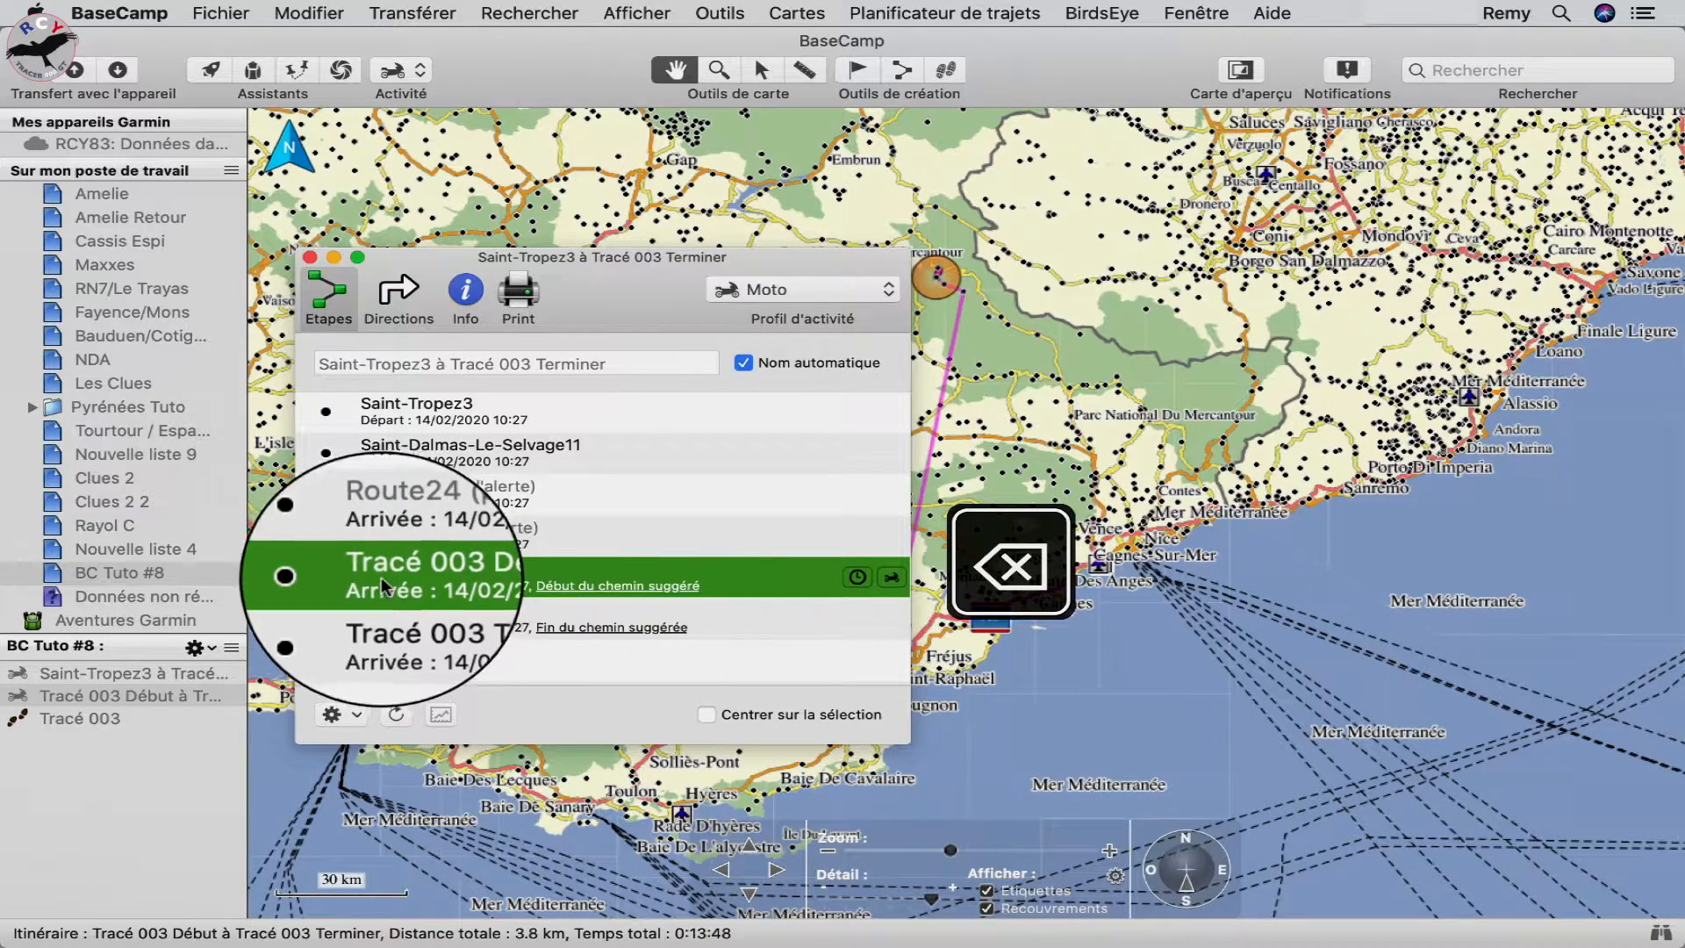
{"action": "left_click", "coordinate": [308, 257]}
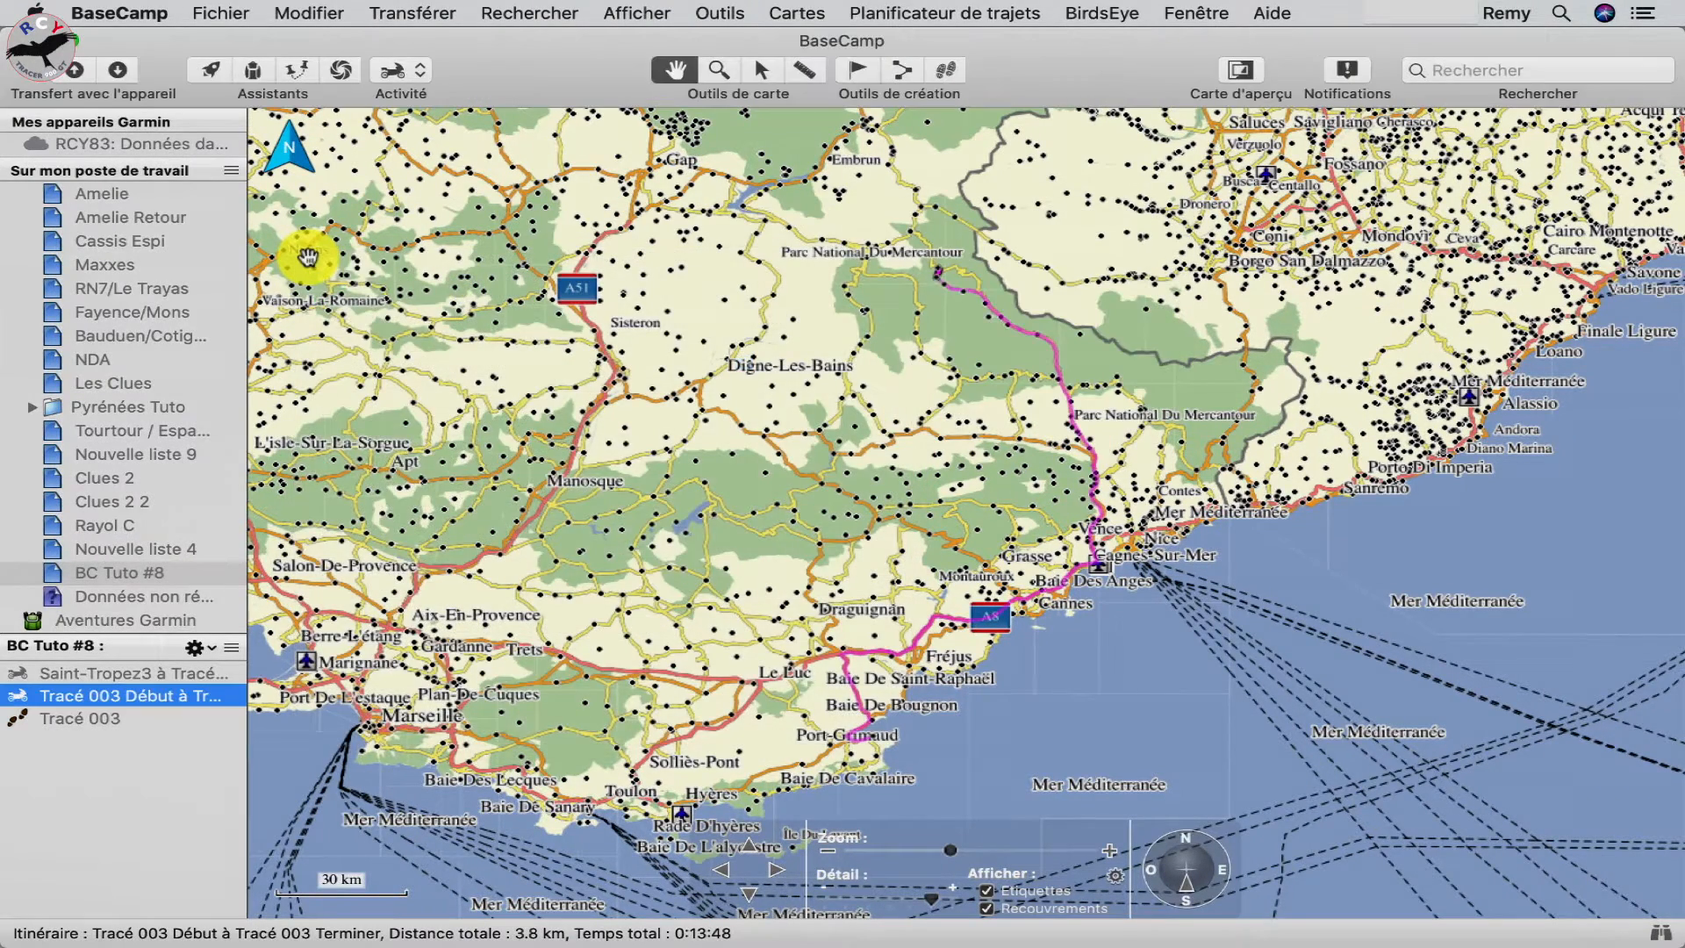
Examine the combined route on the map up to the Bonnette-Restefond road, and review its list of stages
{"action": "left_click", "coordinate": [154, 674]}
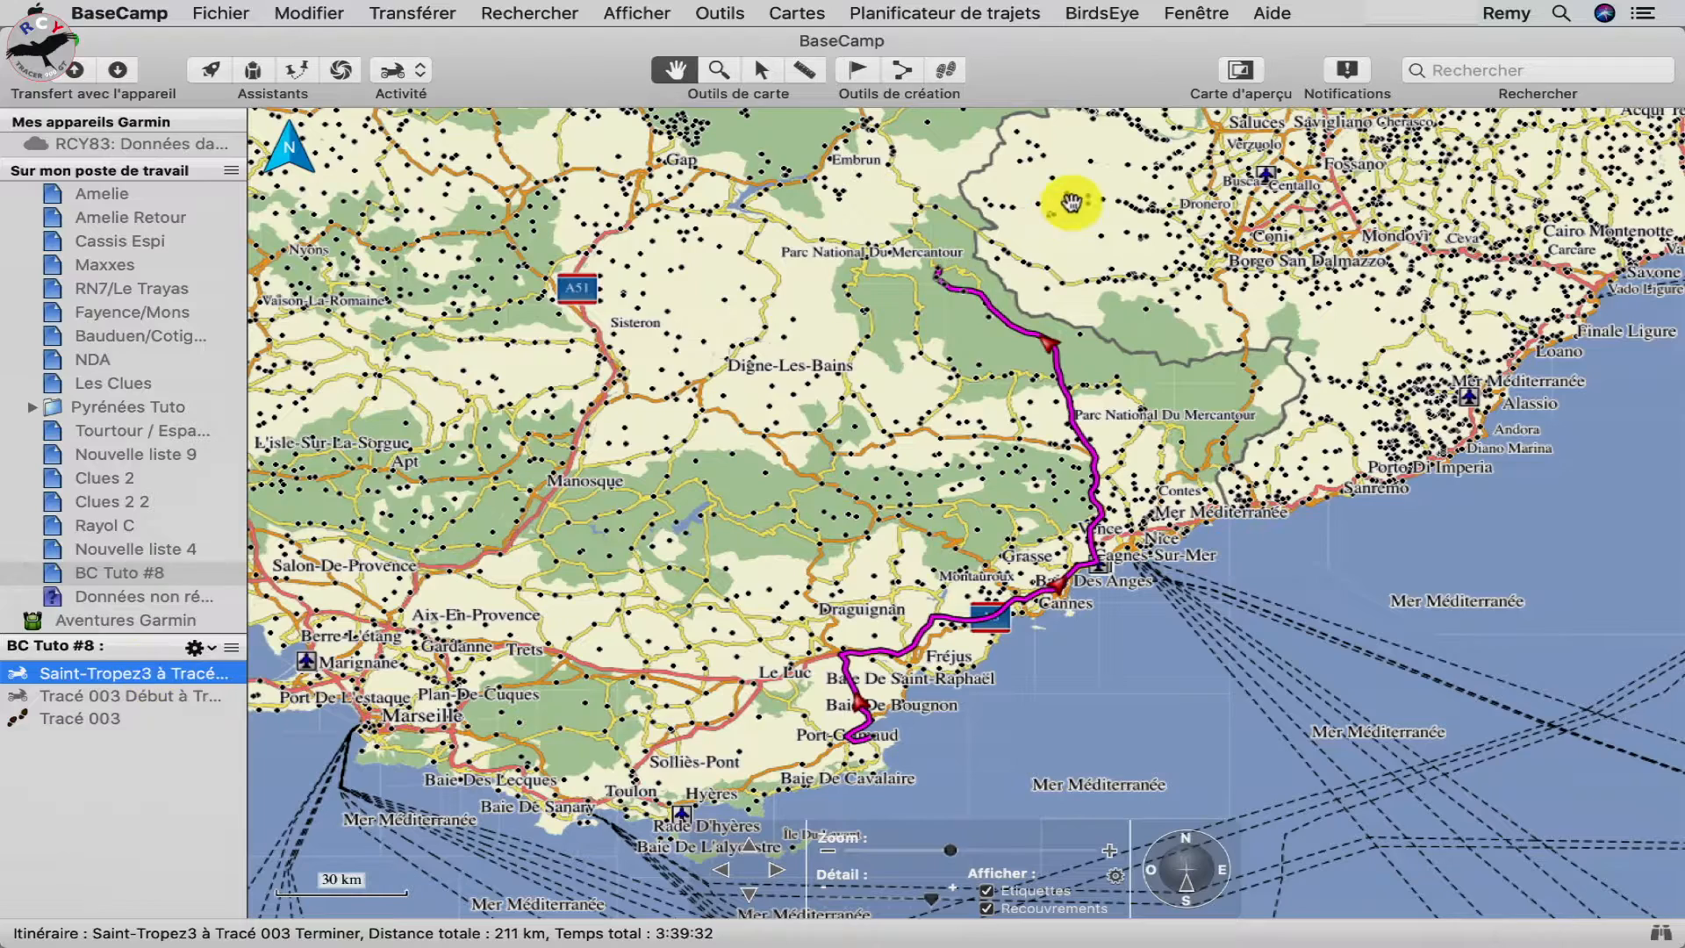
{"action": "scroll", "coordinate": [953, 267], "scroll_direction": "up", "scroll_amount": 5}
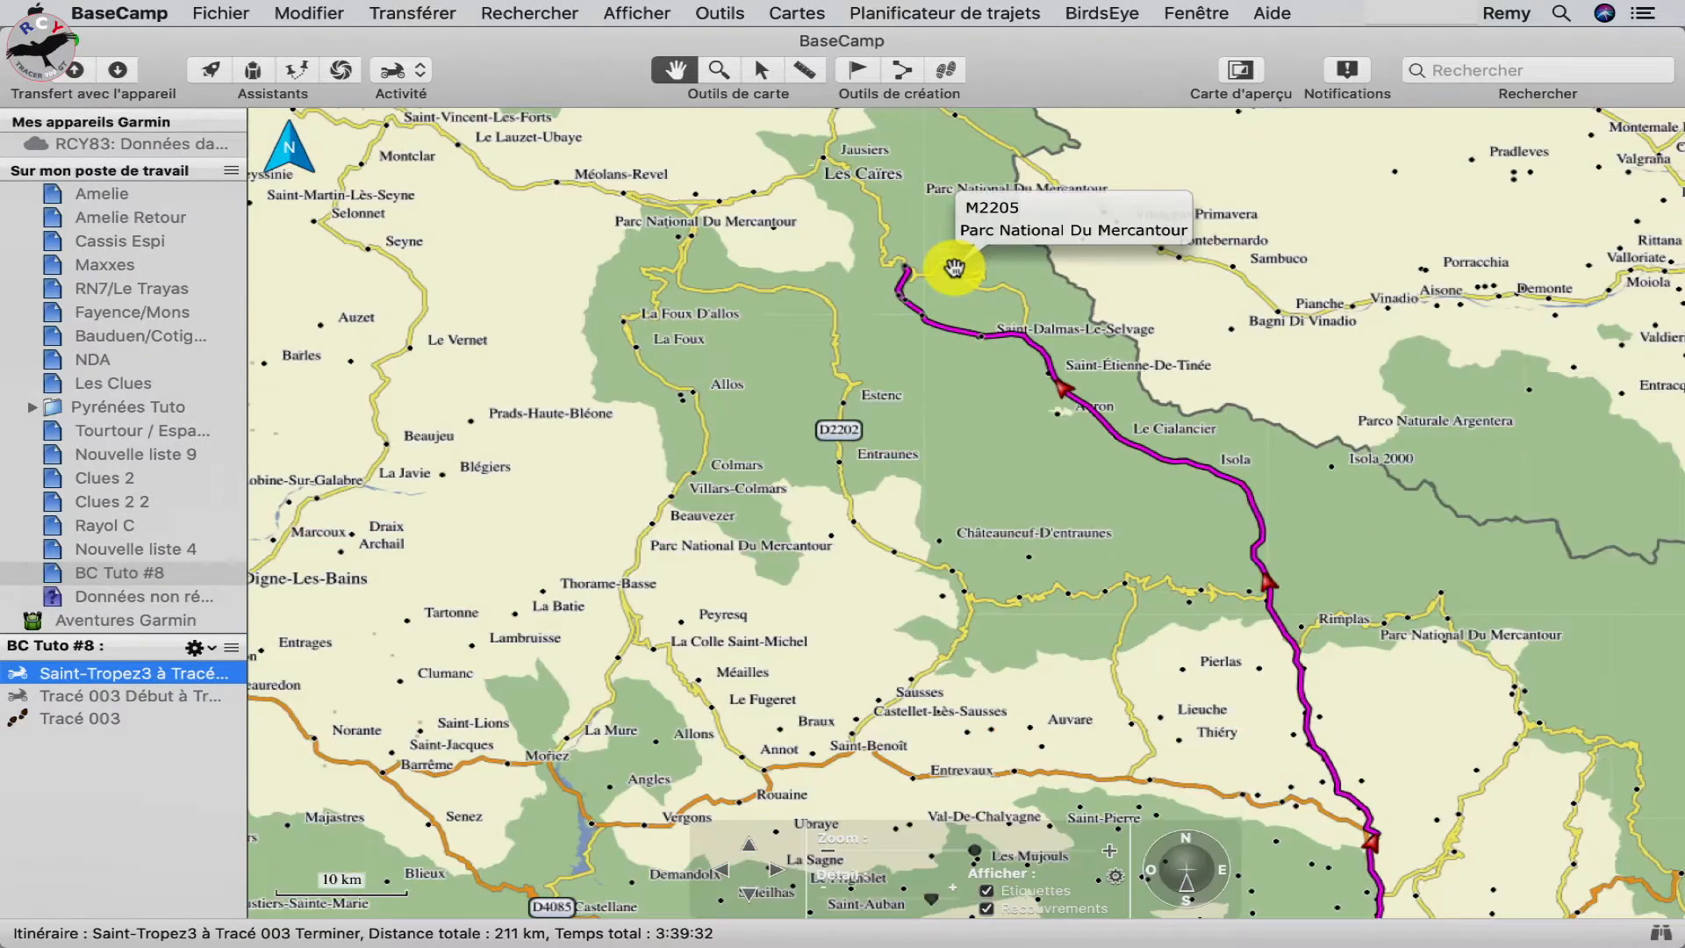
{"action": "scroll", "coordinate": [921, 294], "scroll_direction": "up", "scroll_amount": 3}
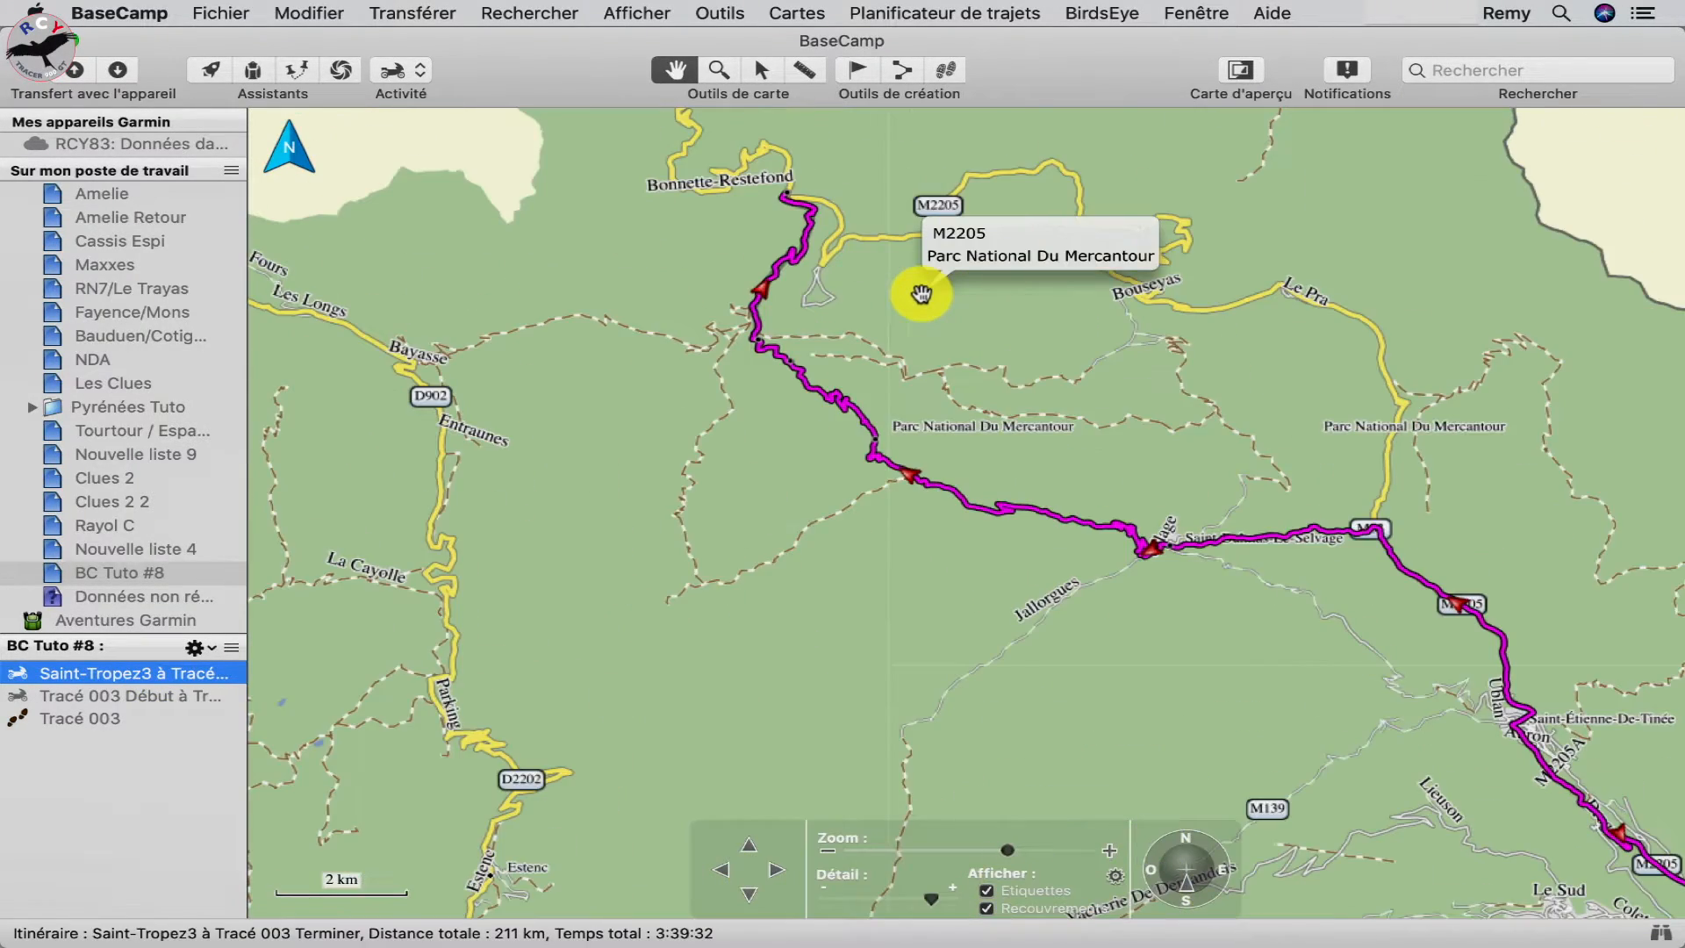
{"action": "scroll", "coordinate": [845, 320], "scroll_direction": "up", "scroll_amount": 3}
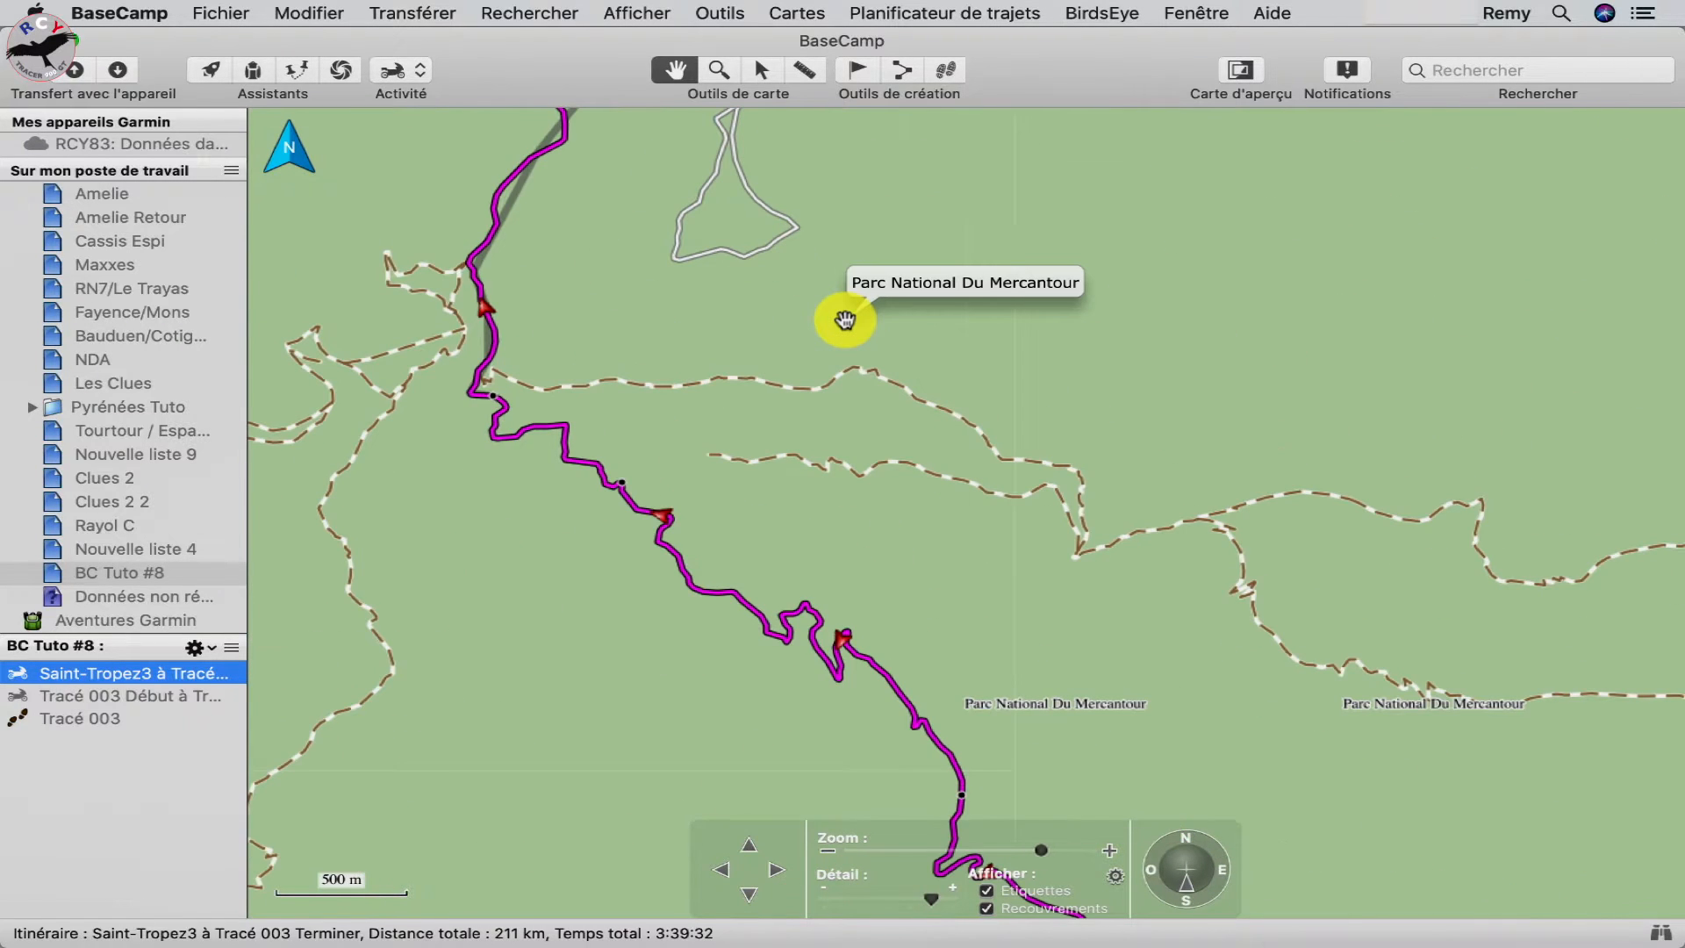
{"action": "mouse_move", "coordinate": [726, 274]}
{"action": "left_mouse_down"}
{"action": "mouse_move", "coordinate": [814, 543]}
{"action": "mouse_move", "coordinate": [801, 534]}
{"action": "mouse_move", "coordinate": [835, 666]}
{"action": "mouse_move", "coordinate": [820, 681]}
{"action": "left_mouse_up"}
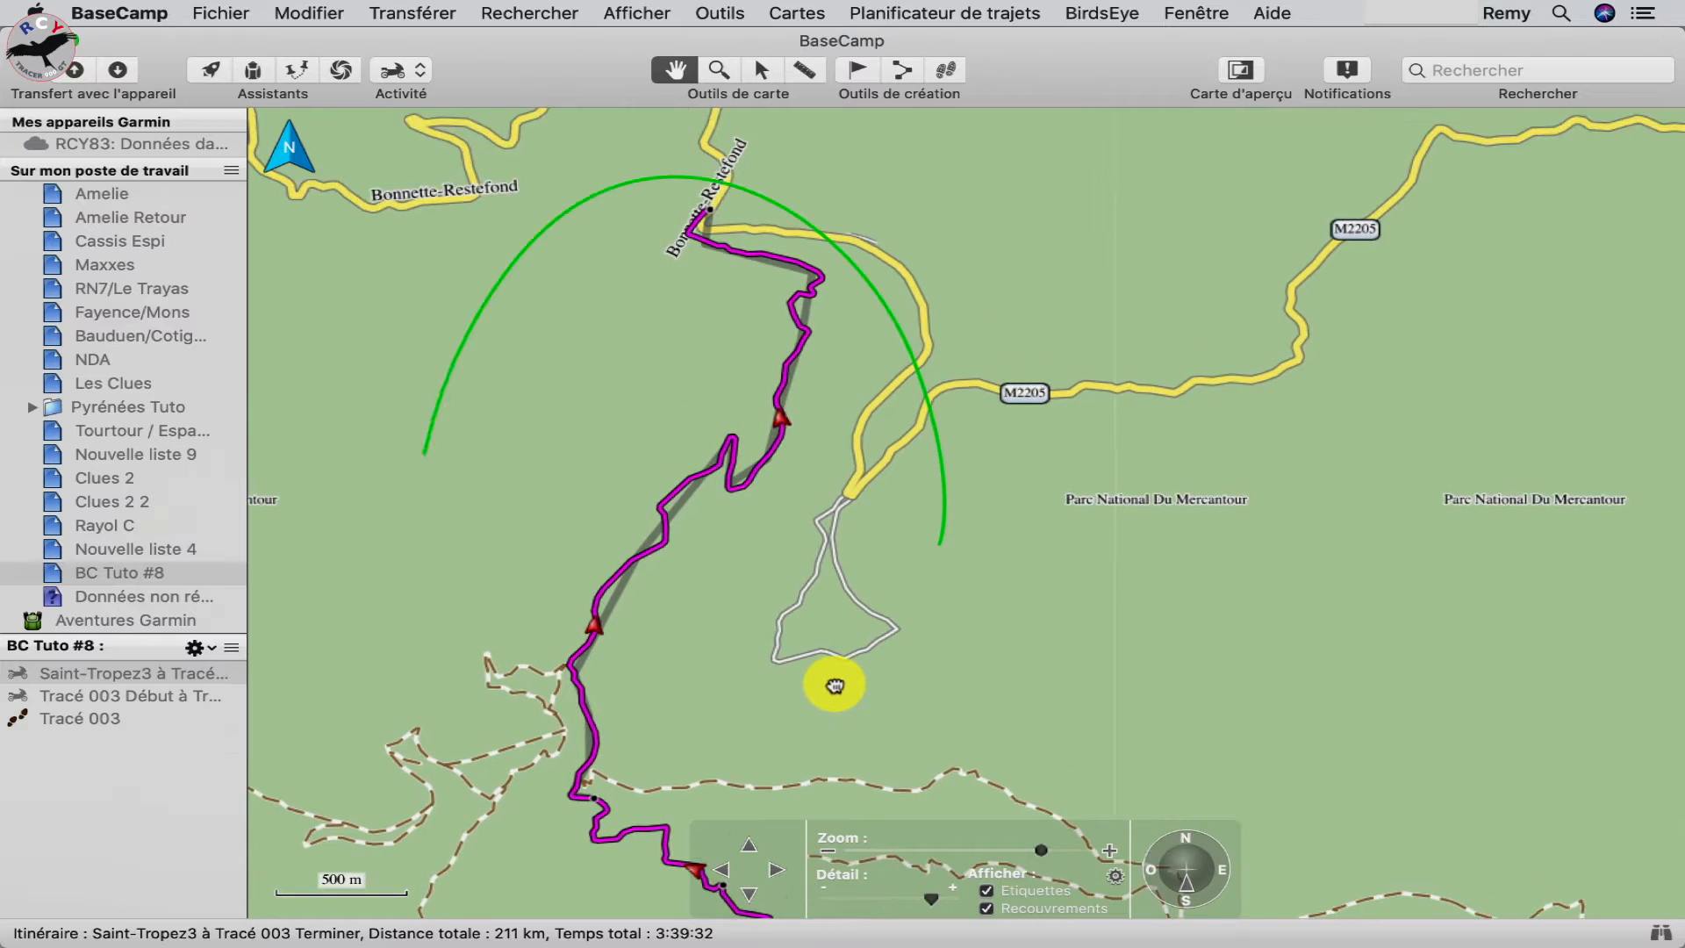
{"action": "double_click", "coordinate": [151, 674]}
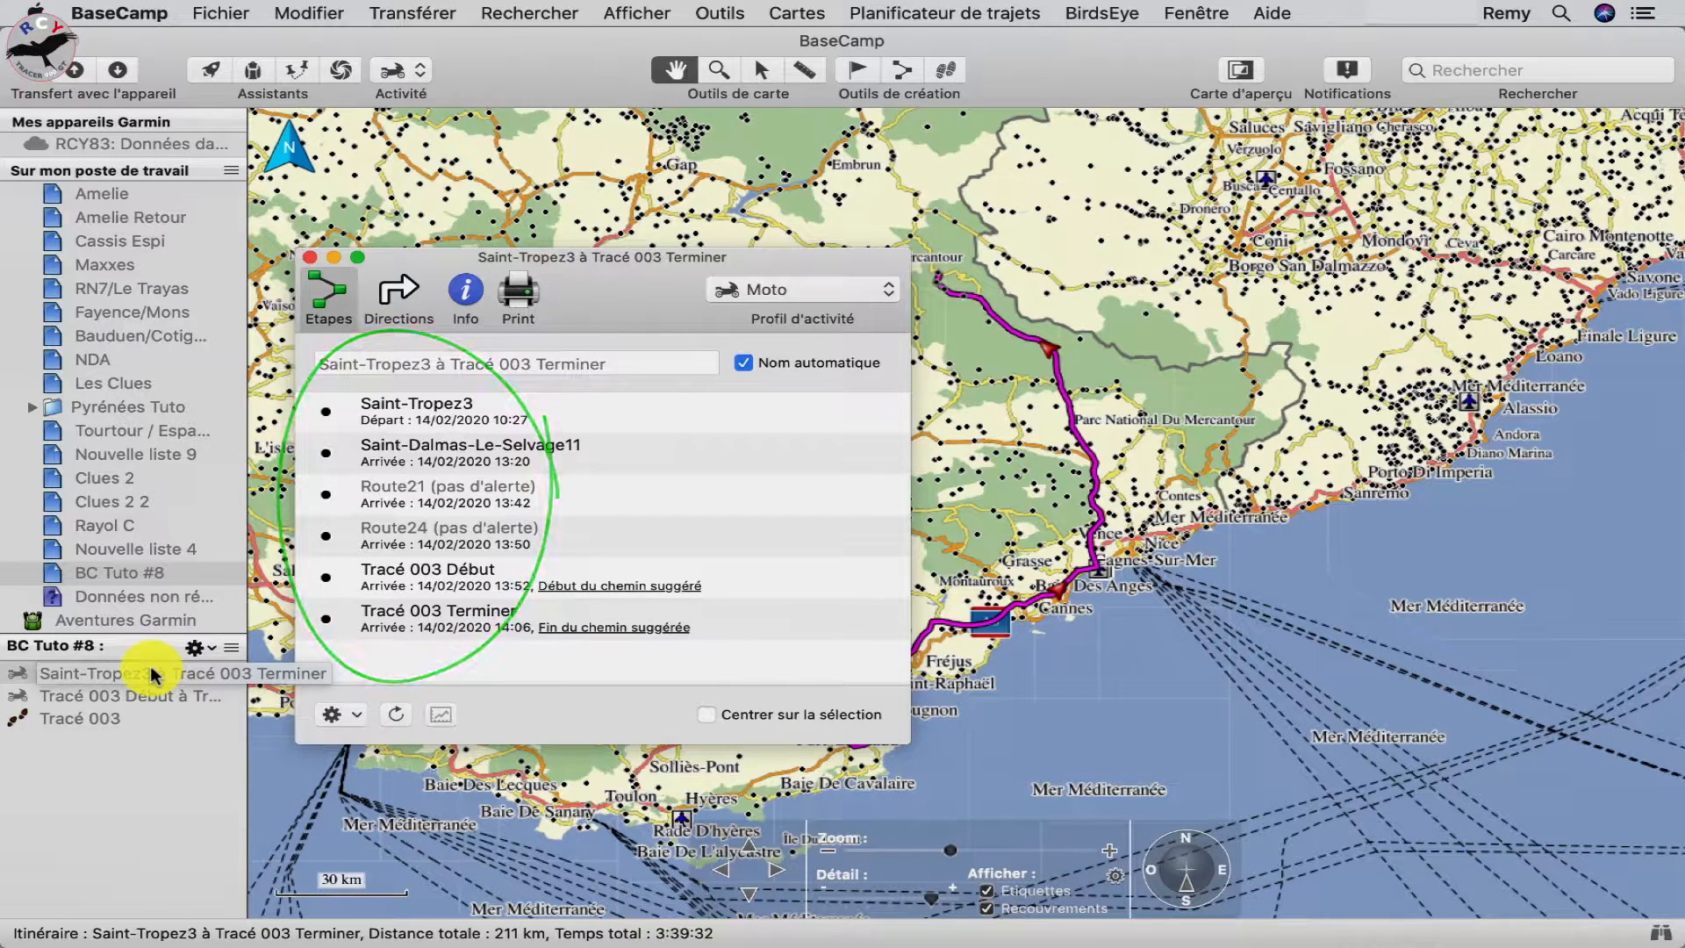
{"action": "left_click", "coordinate": [185, 673]}
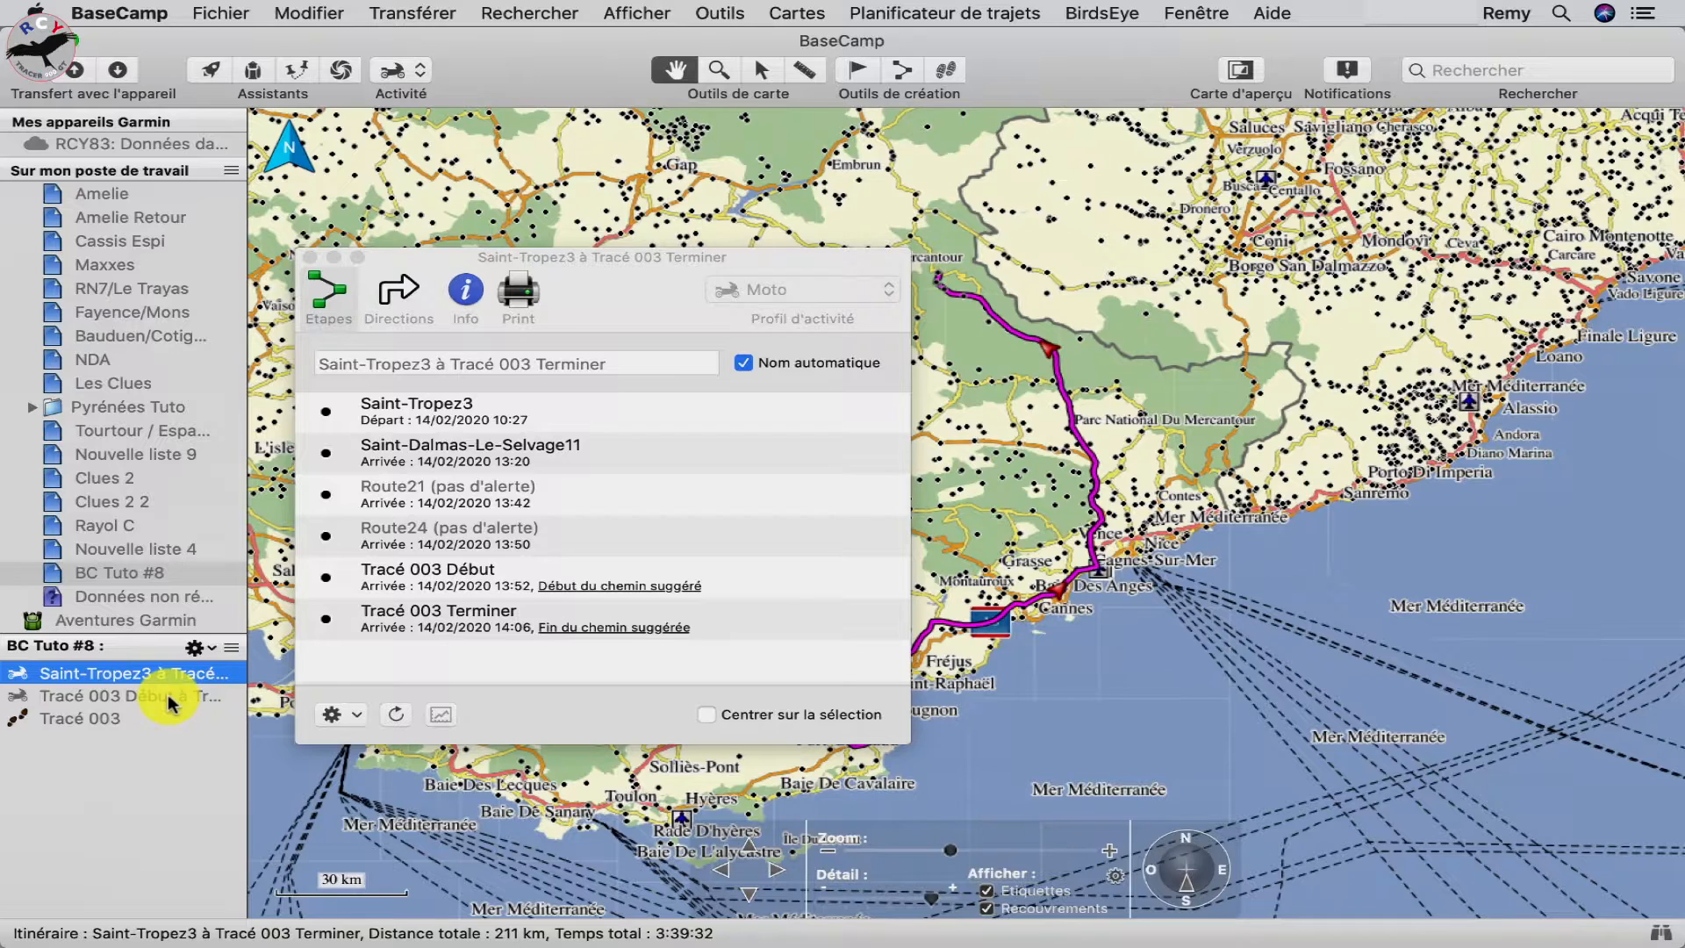
Delete the separate route created from the track and the track Tracé 003, keeping the combined route, and close its details
{"action": "left_click", "coordinate": [169, 698]}
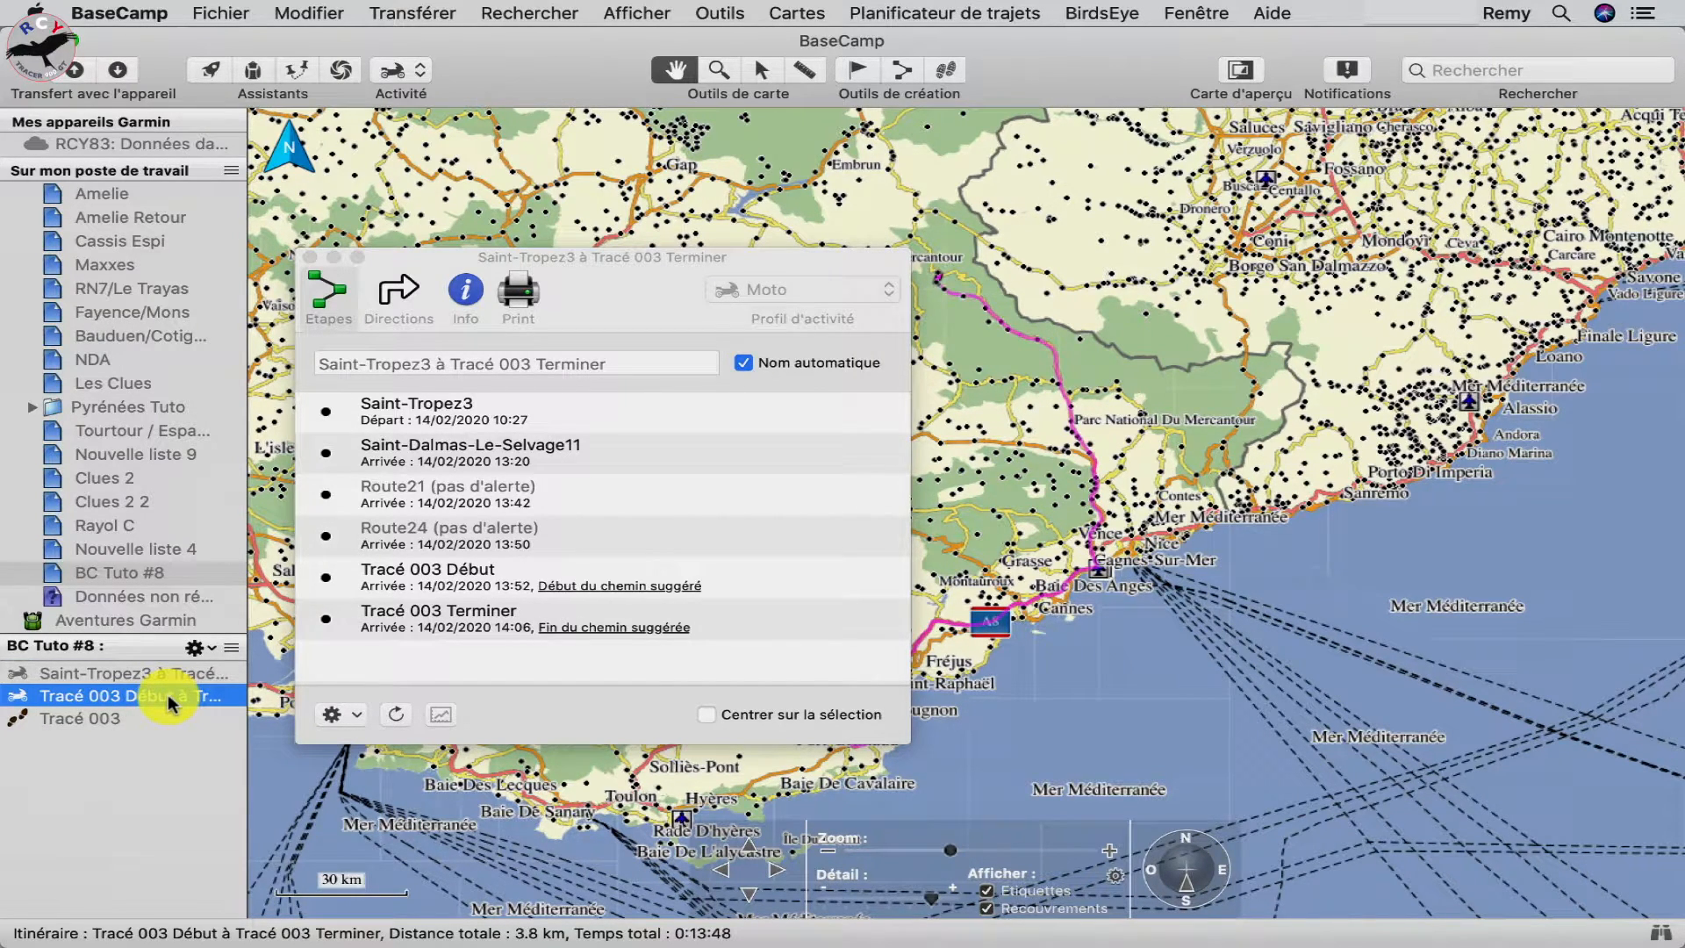
{"action": "left_click", "coordinate": [294, 11]}
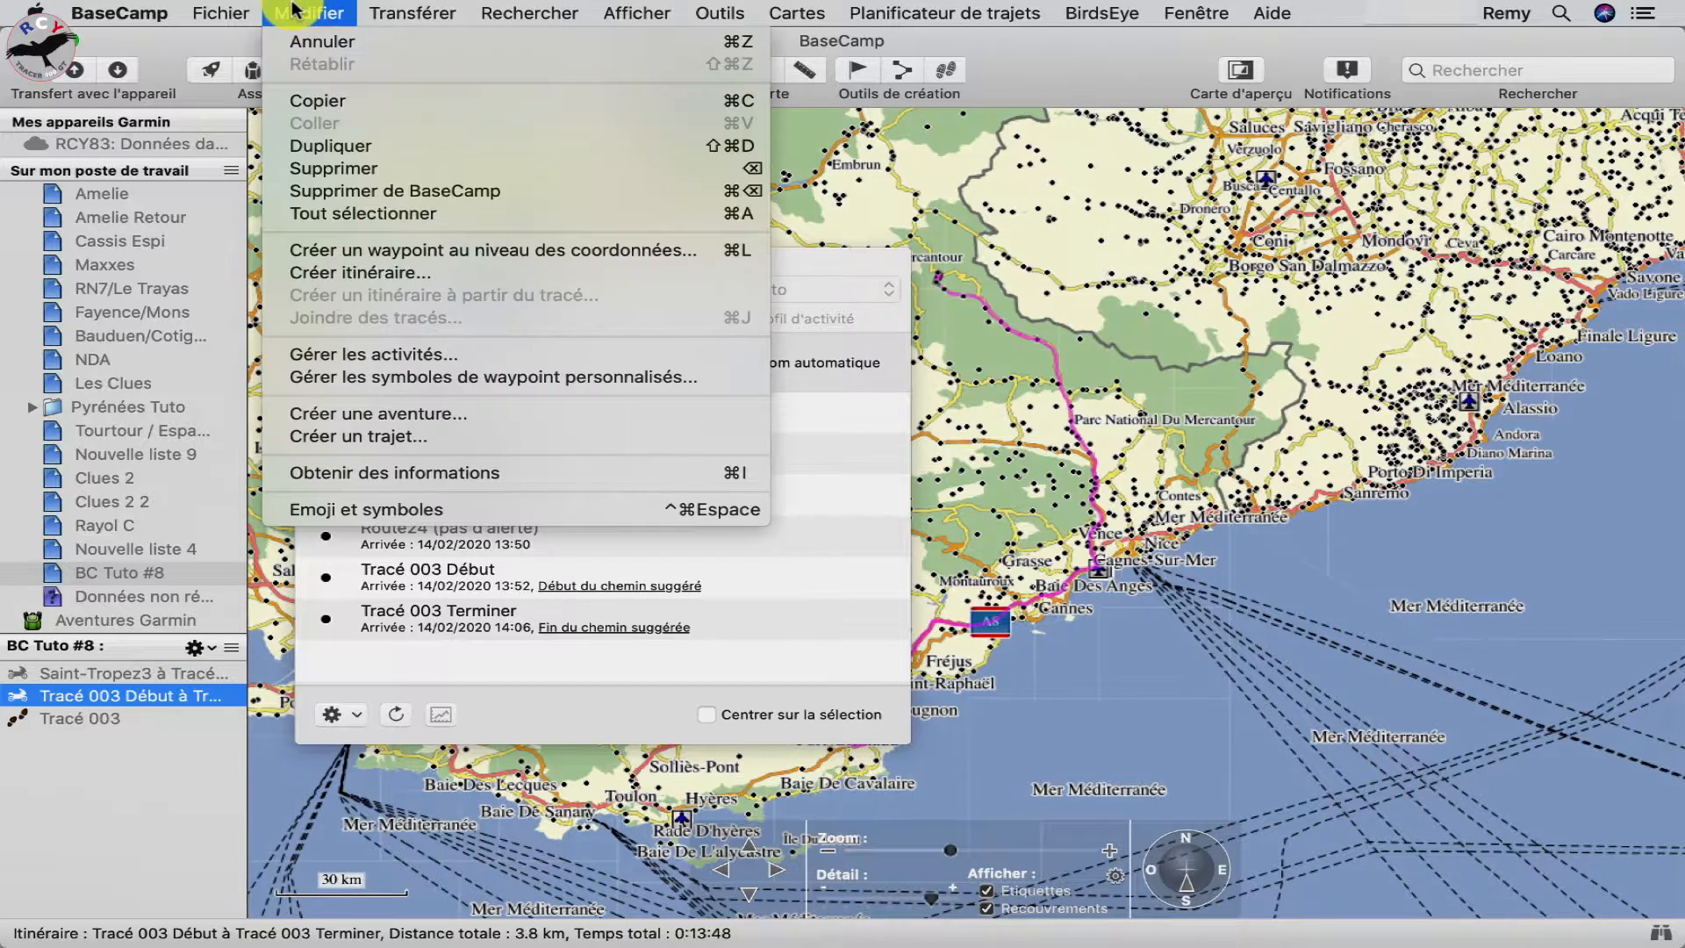
{"action": "left_click", "coordinate": [367, 182]}
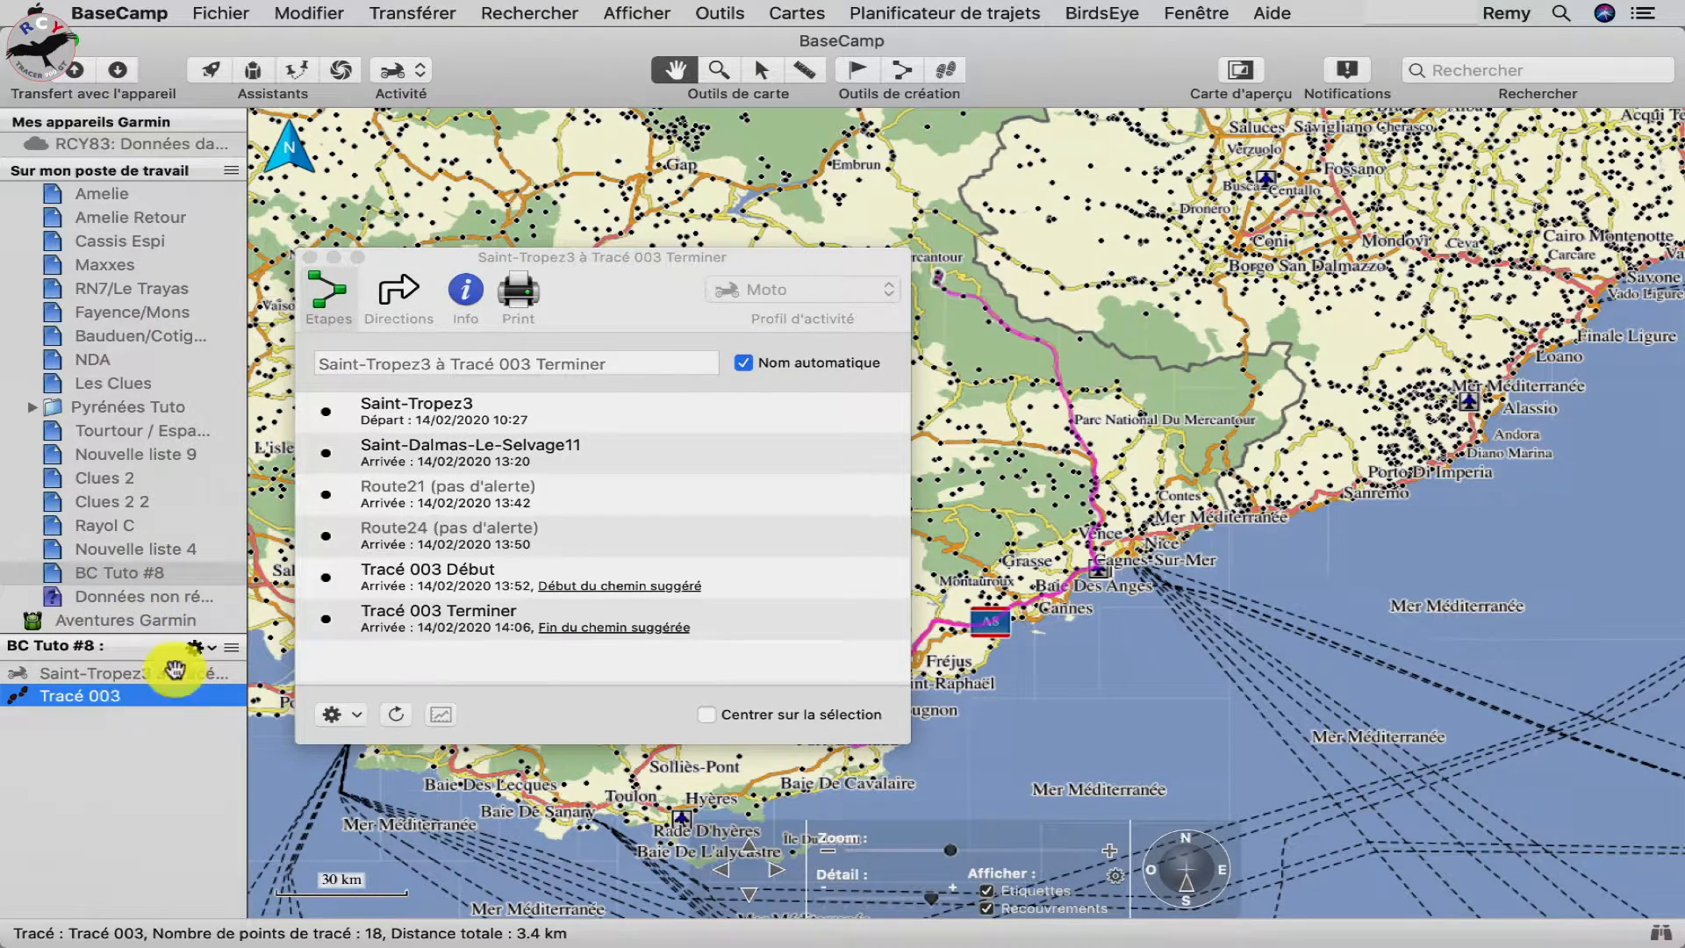
{"action": "left_click", "coordinate": [309, 12]}
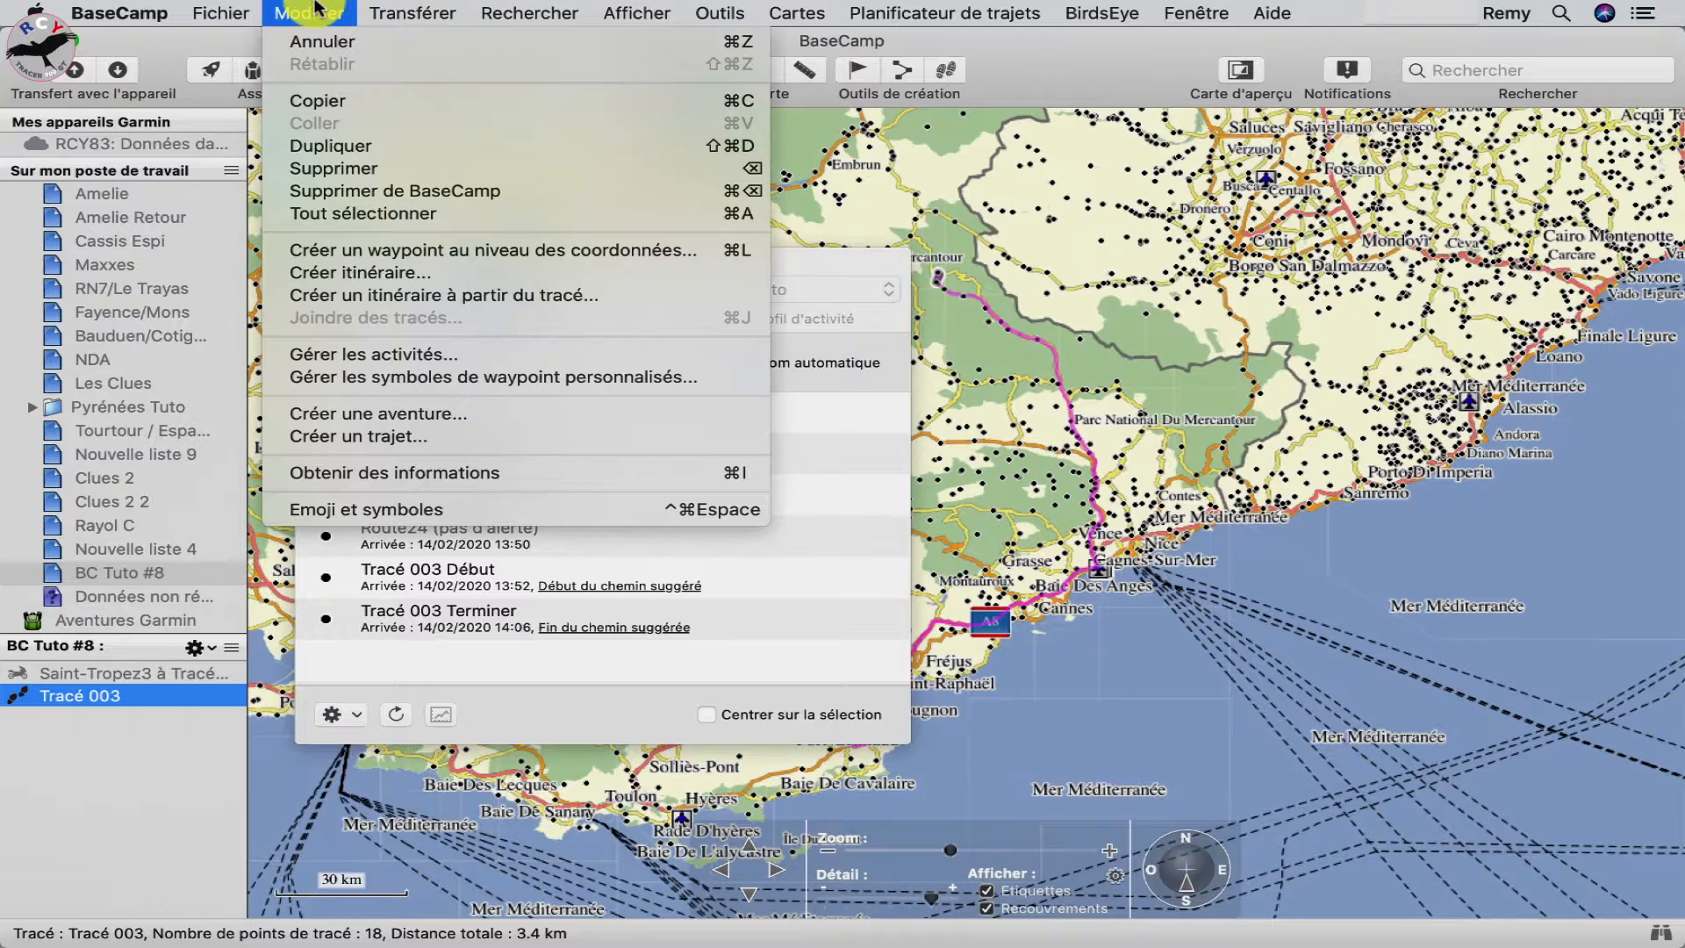
{"action": "left_click", "coordinate": [354, 191]}
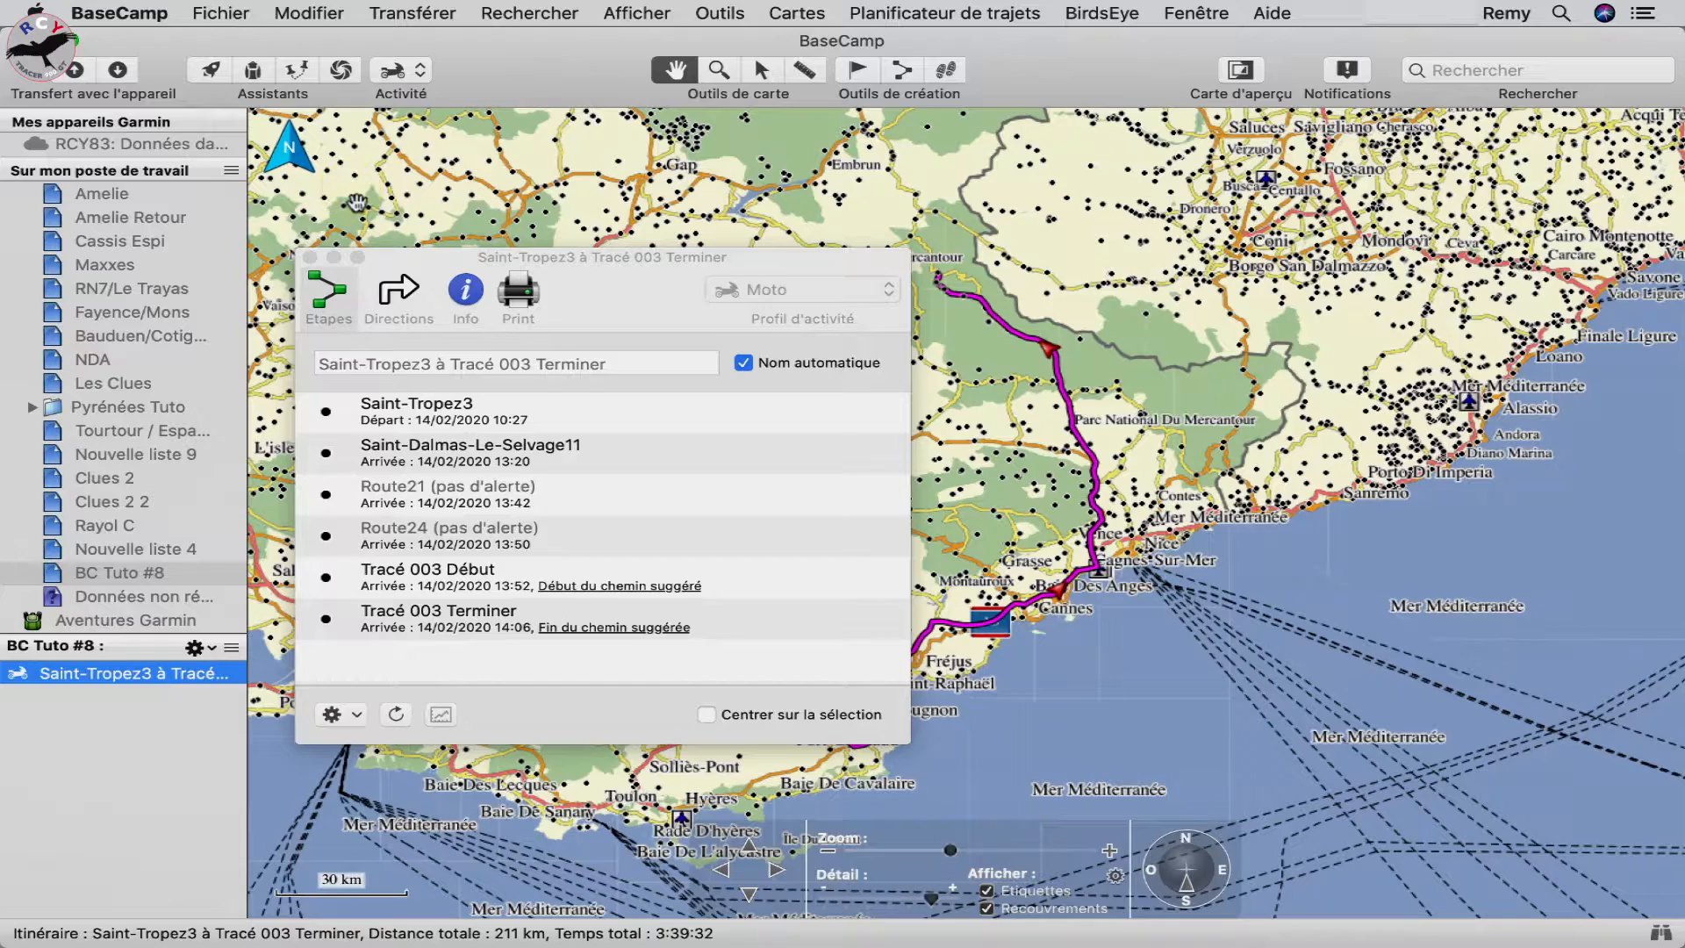
{"action": "left_click", "coordinate": [311, 258]}
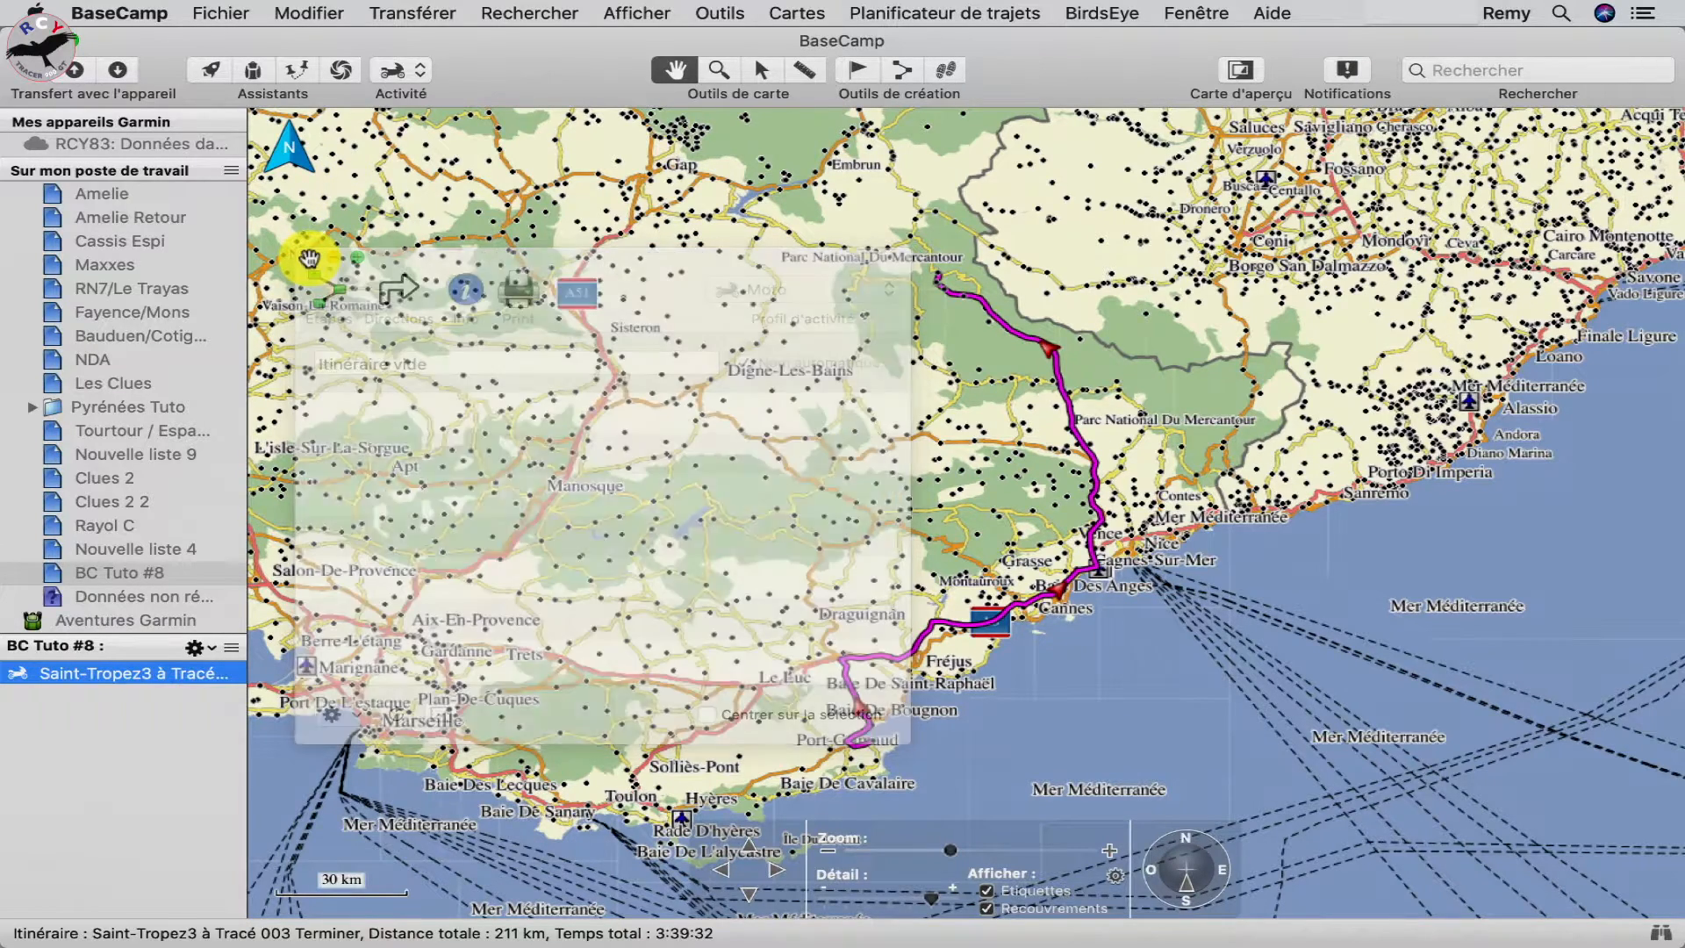
Create a motorcycle route from the end point Tracé 003 Terminer at Bonnette-Restefond to Barcelonnette by picking both points on the map
{"action": "left_click", "coordinate": [902, 69]}
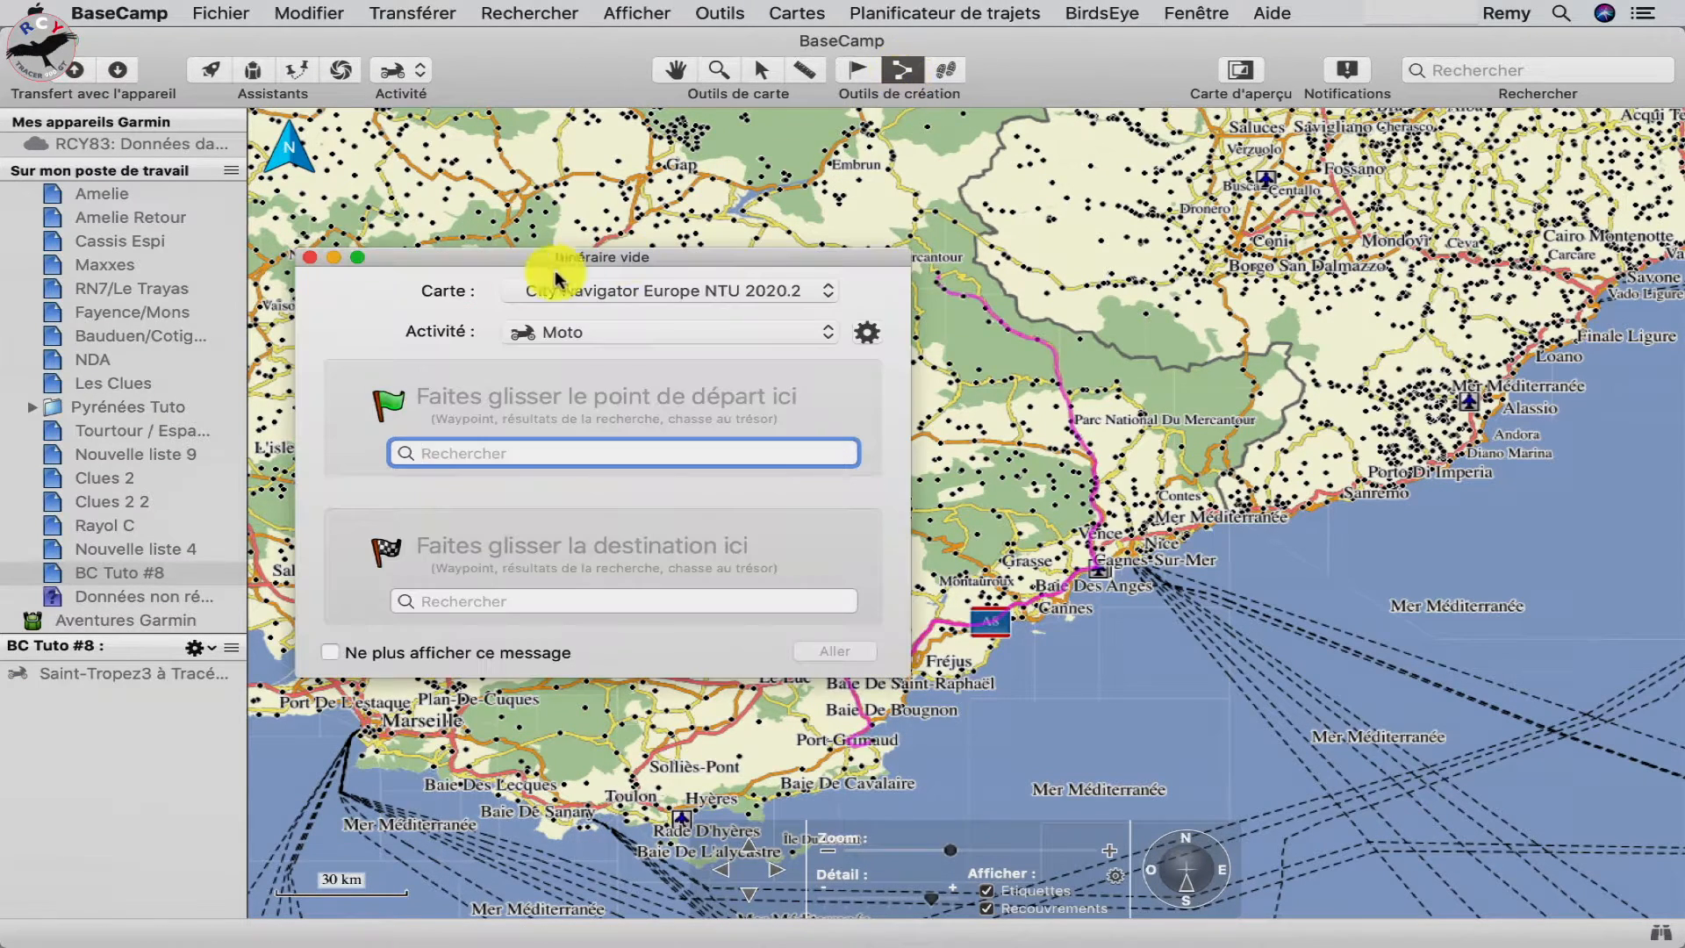
{"action": "left_click", "coordinate": [310, 259]}
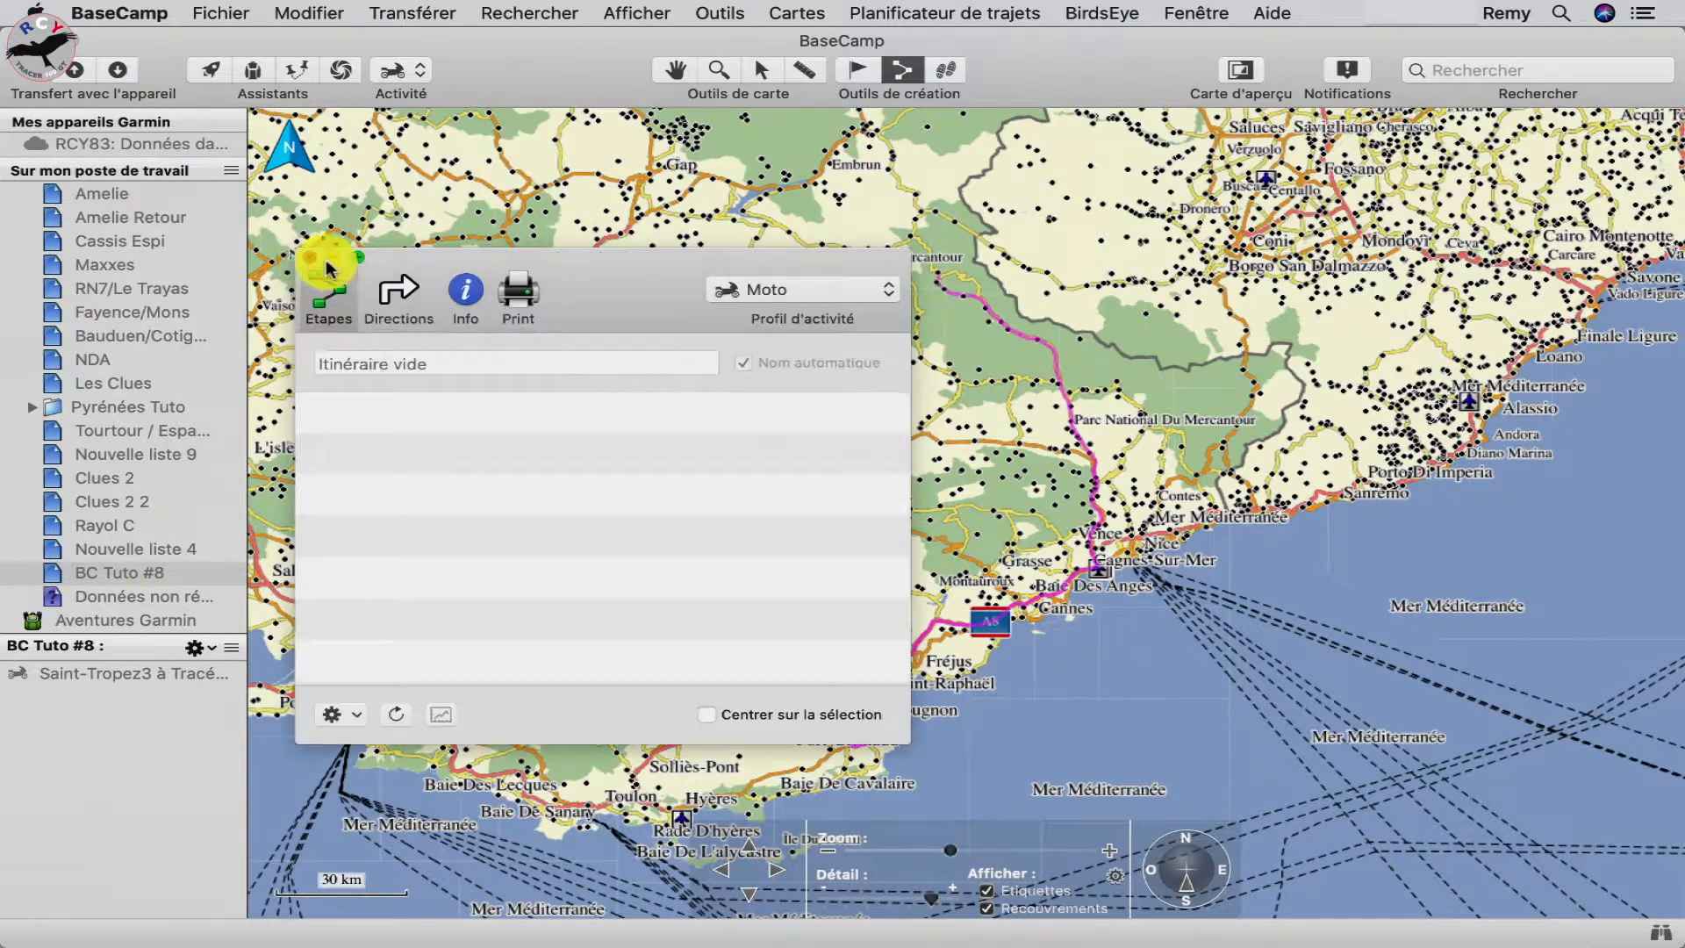
{"action": "scroll", "coordinate": [934, 265], "scroll_direction": "up", "scroll_amount": 1}
{"action": "scroll", "coordinate": [934, 265], "scroll_direction": "up", "scroll_amount": 2}
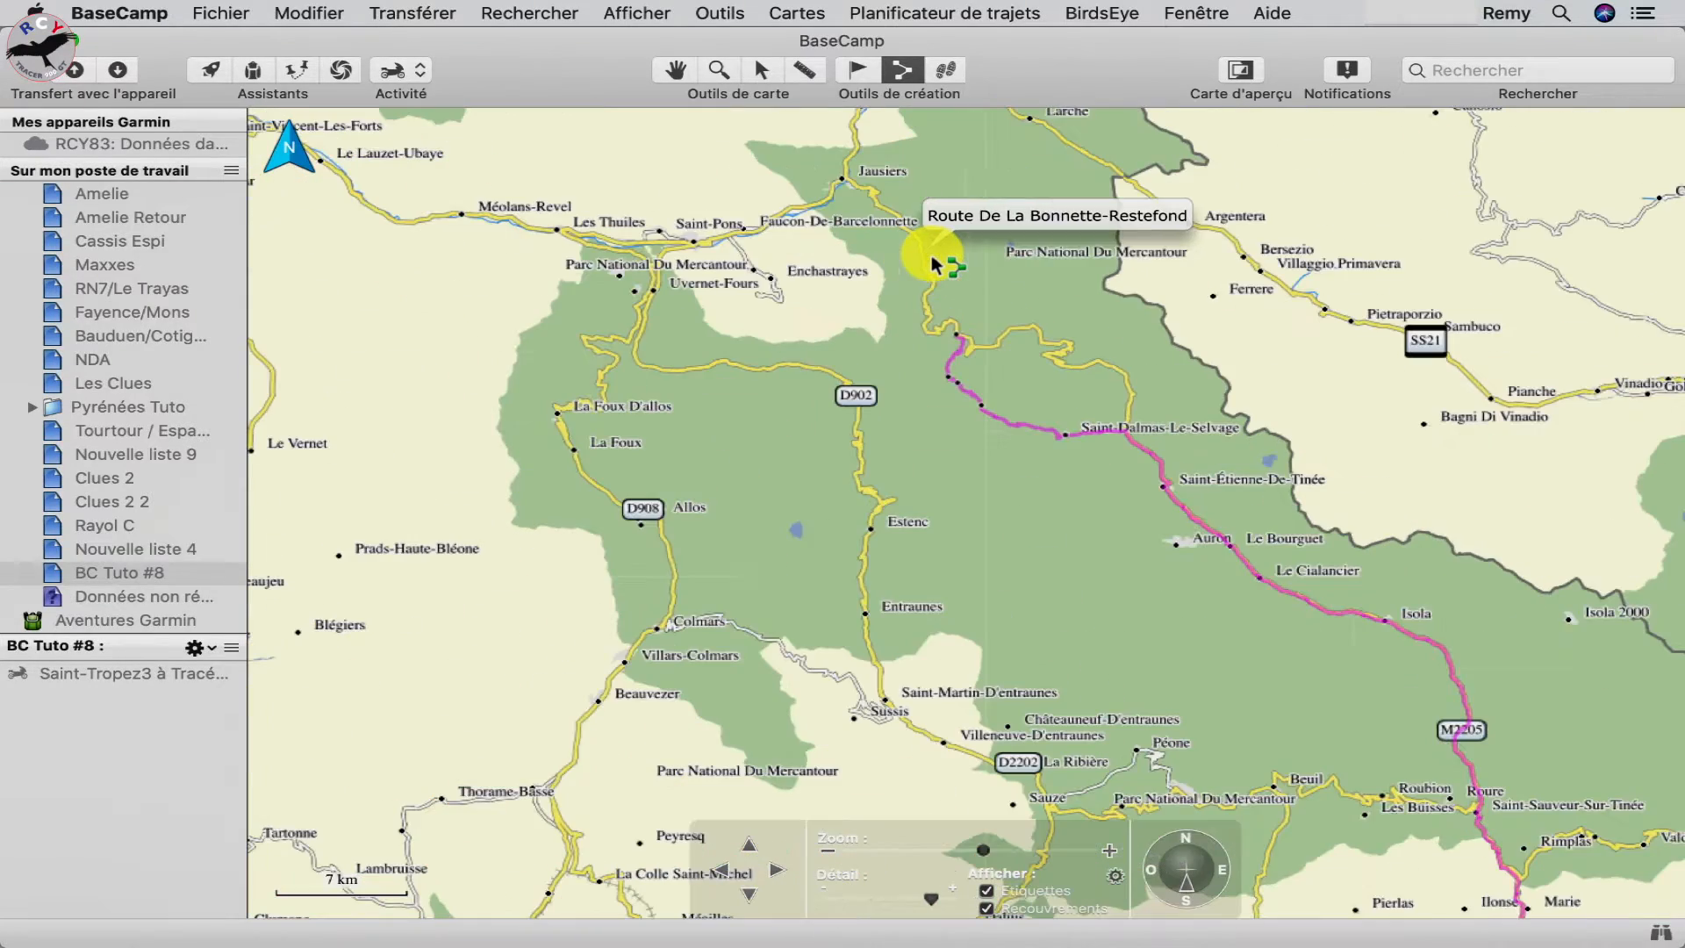
{"action": "scroll", "coordinate": [930, 307], "scroll_direction": "up", "scroll_amount": 1}
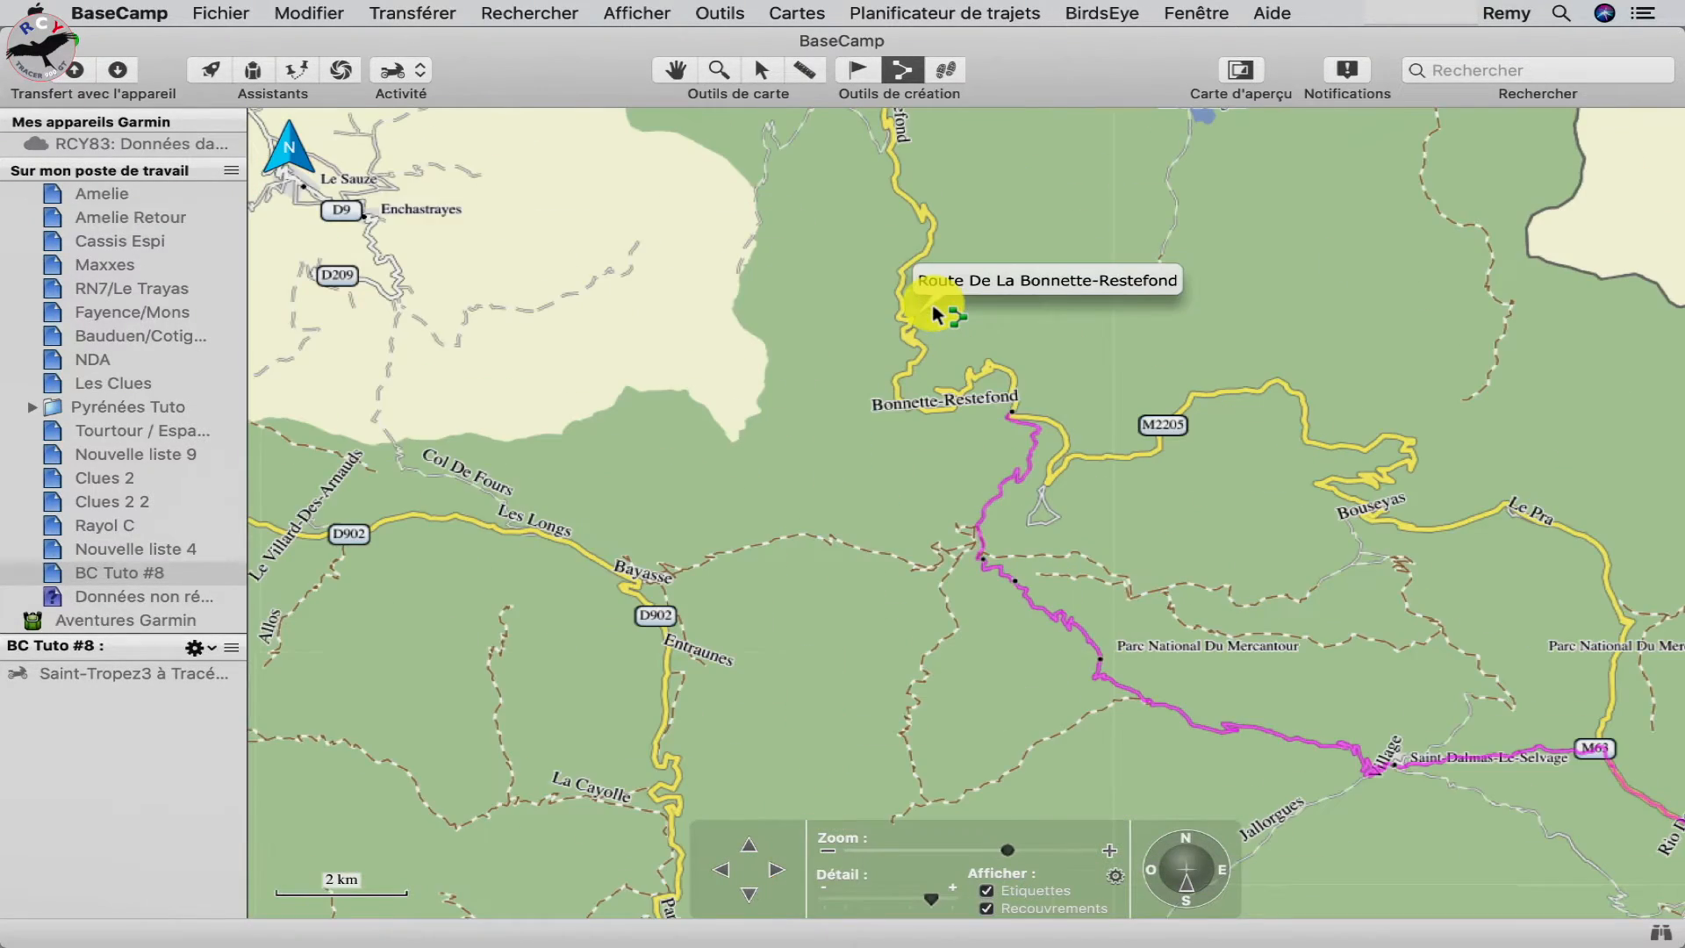
{"action": "left_click", "coordinate": [1015, 422]}
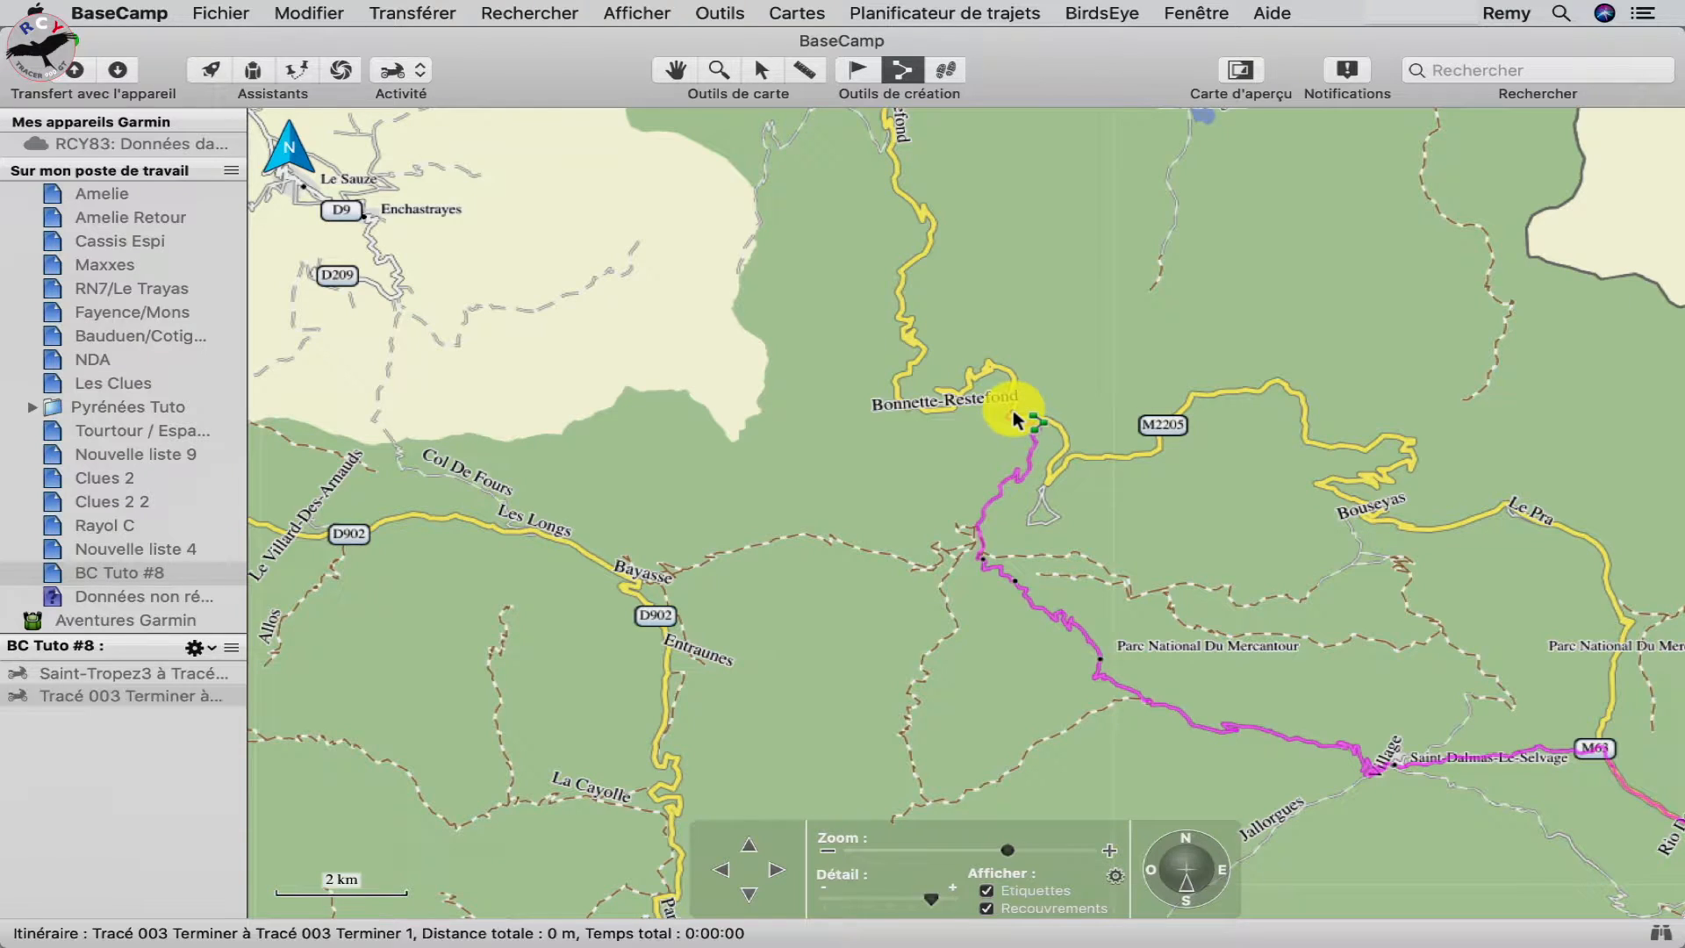
{"action": "scroll", "coordinate": [921, 370], "scroll_direction": "down", "scroll_amount": 2}
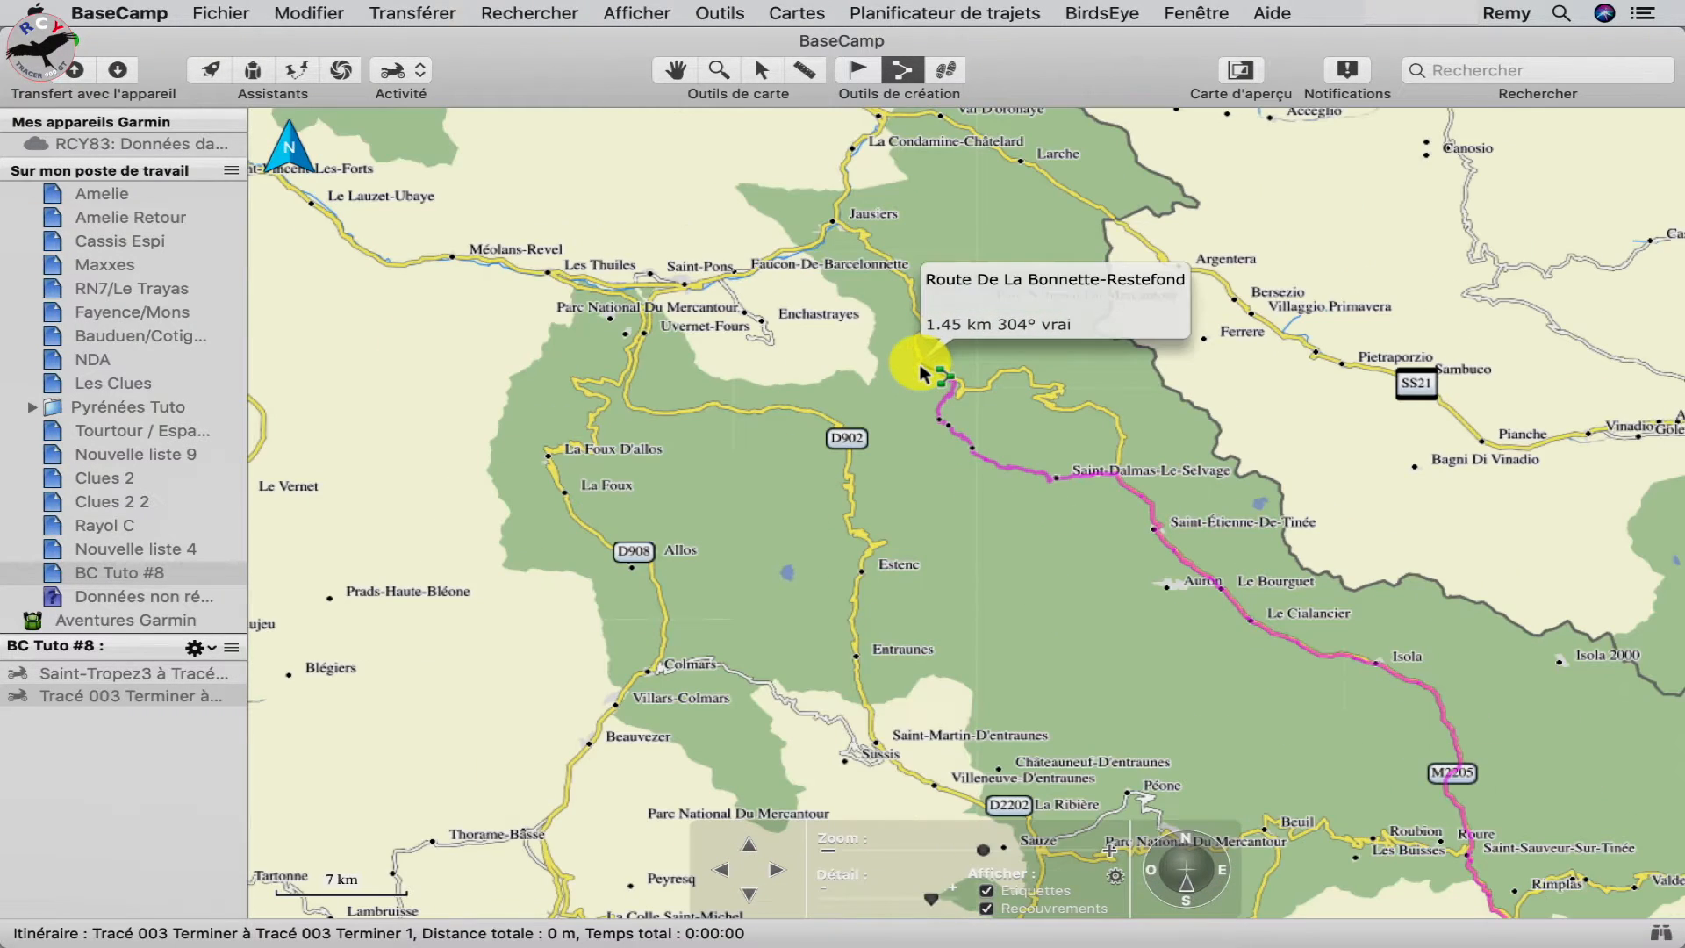
{"action": "scroll", "coordinate": [783, 290], "scroll_direction": "up", "scroll_amount": 2}
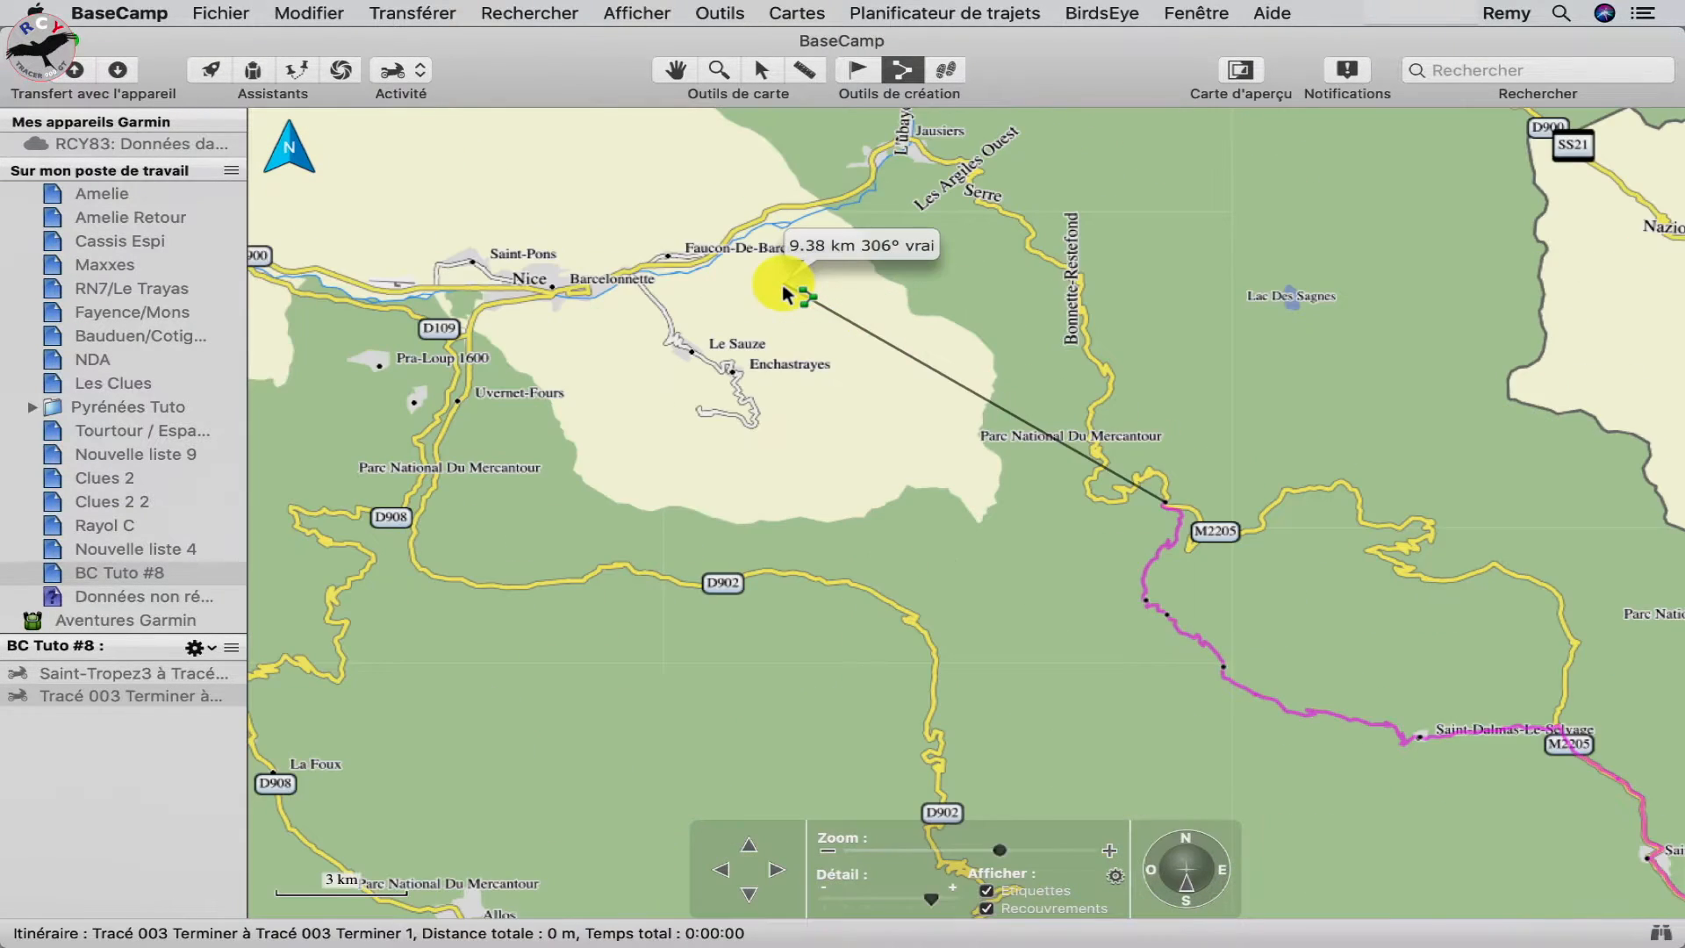
{"action": "left_click", "coordinate": [558, 292]}
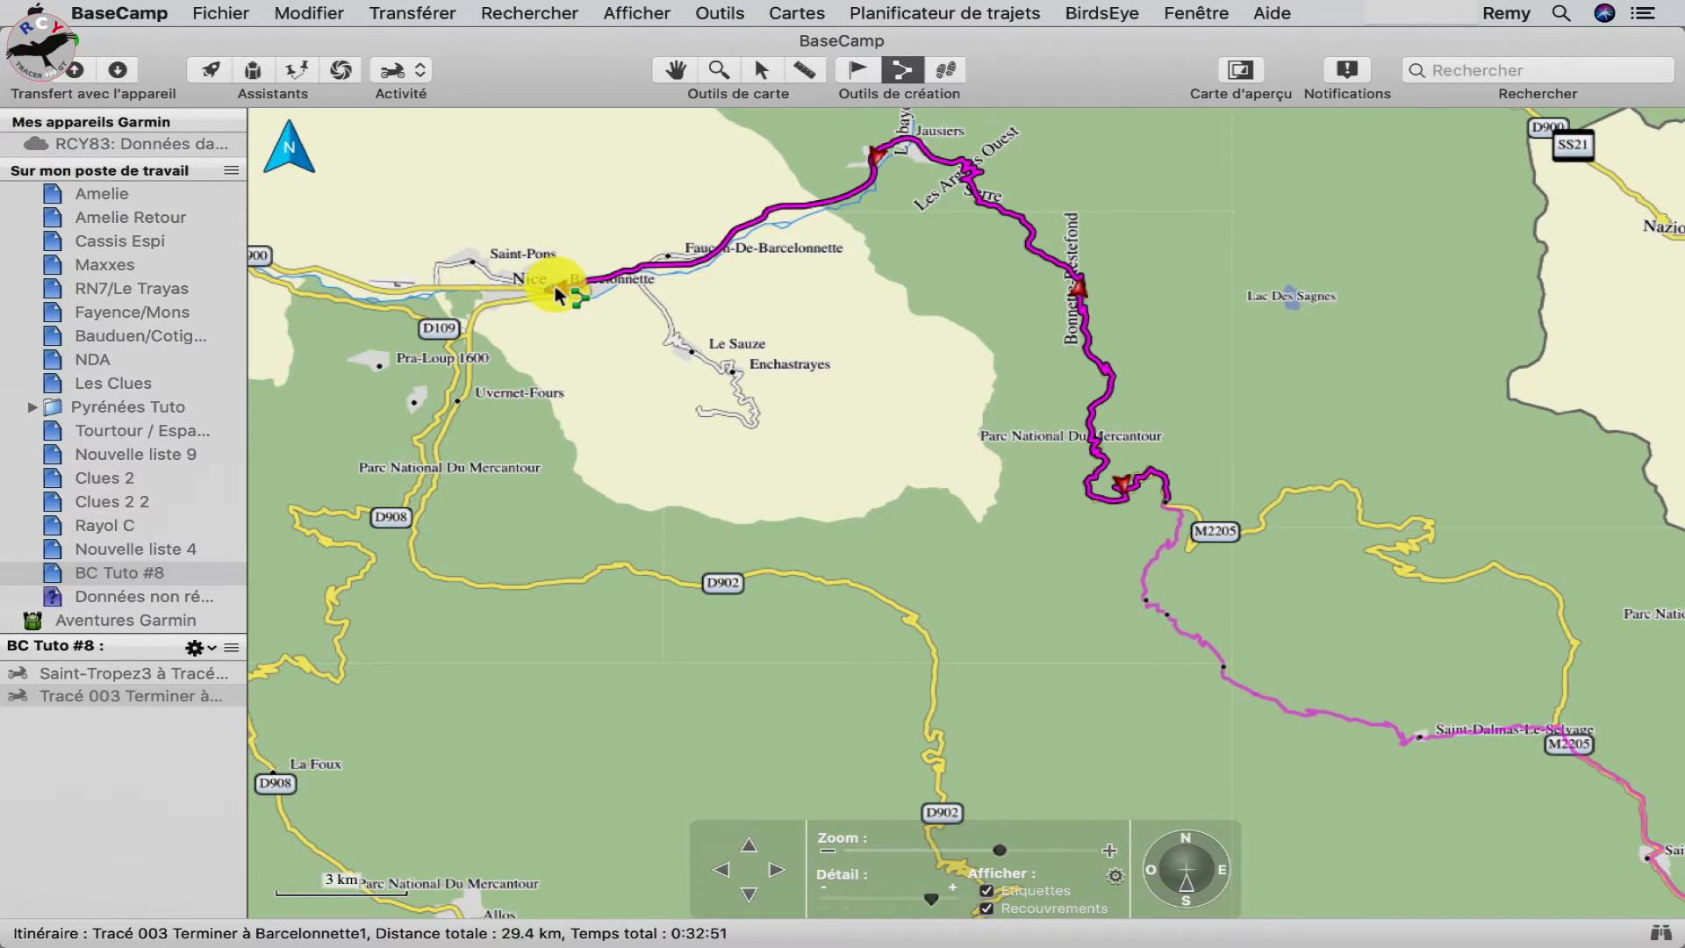
{"action": "left_click", "coordinate": [675, 72]}
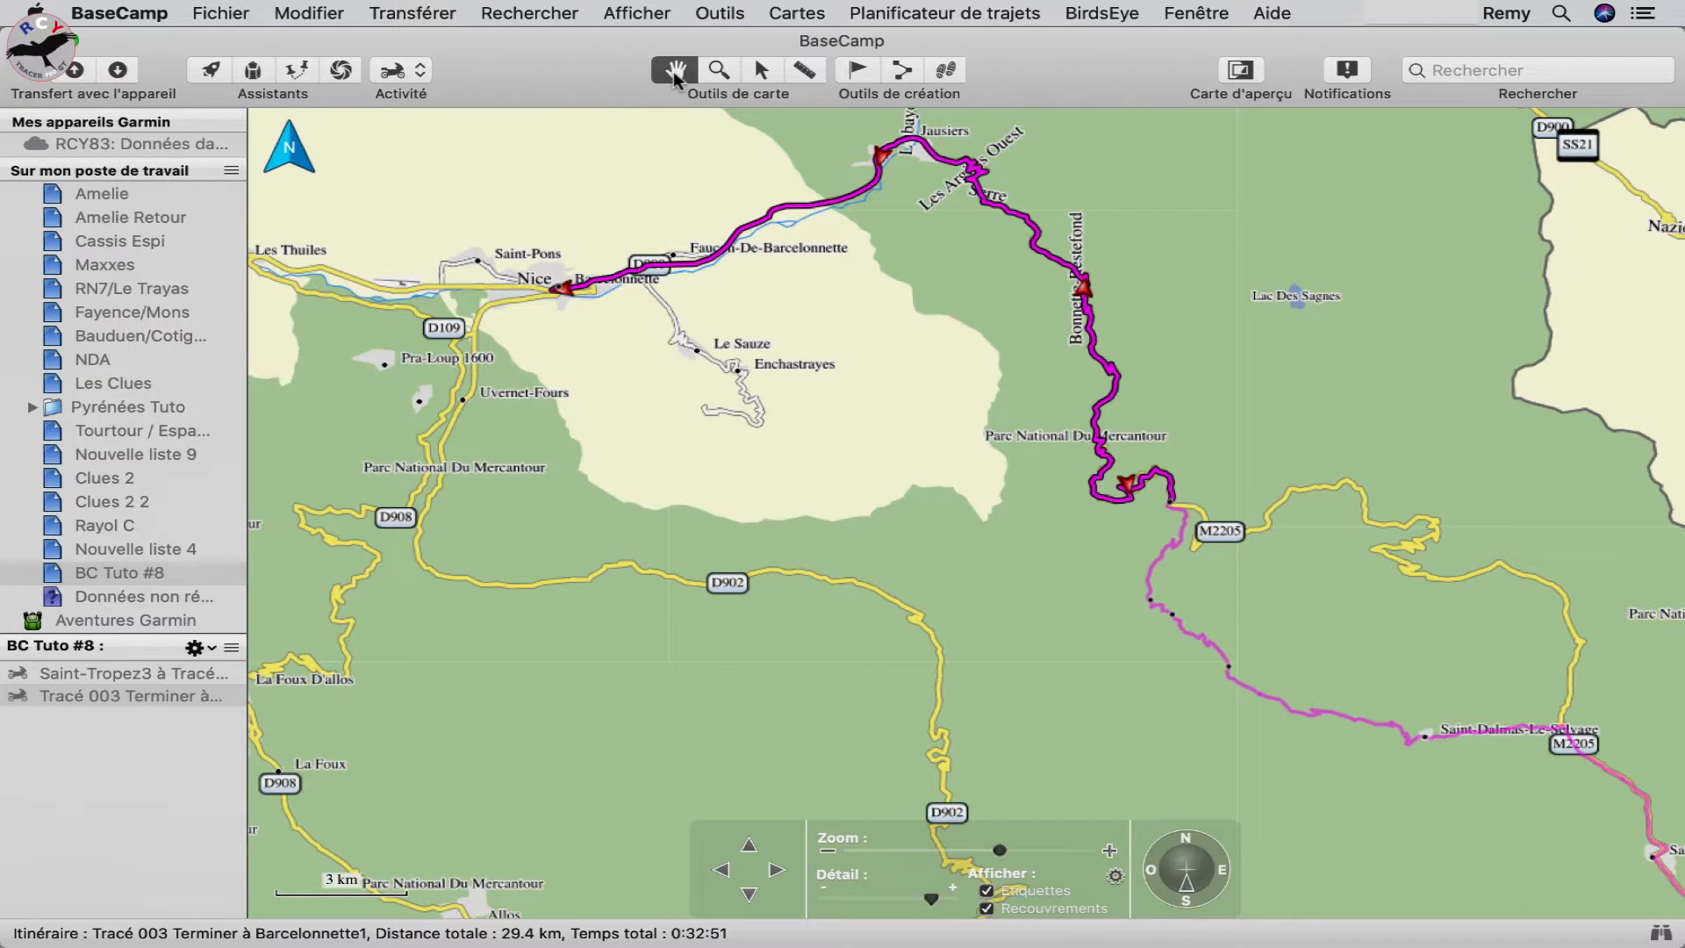
Open the Saint-Tropez route's details and append the new Barcelonnette route after its last stage, Tracé 003 Terminer
{"action": "left_click", "coordinate": [182, 674]}
{"action": "double_click", "coordinate": [183, 673]}
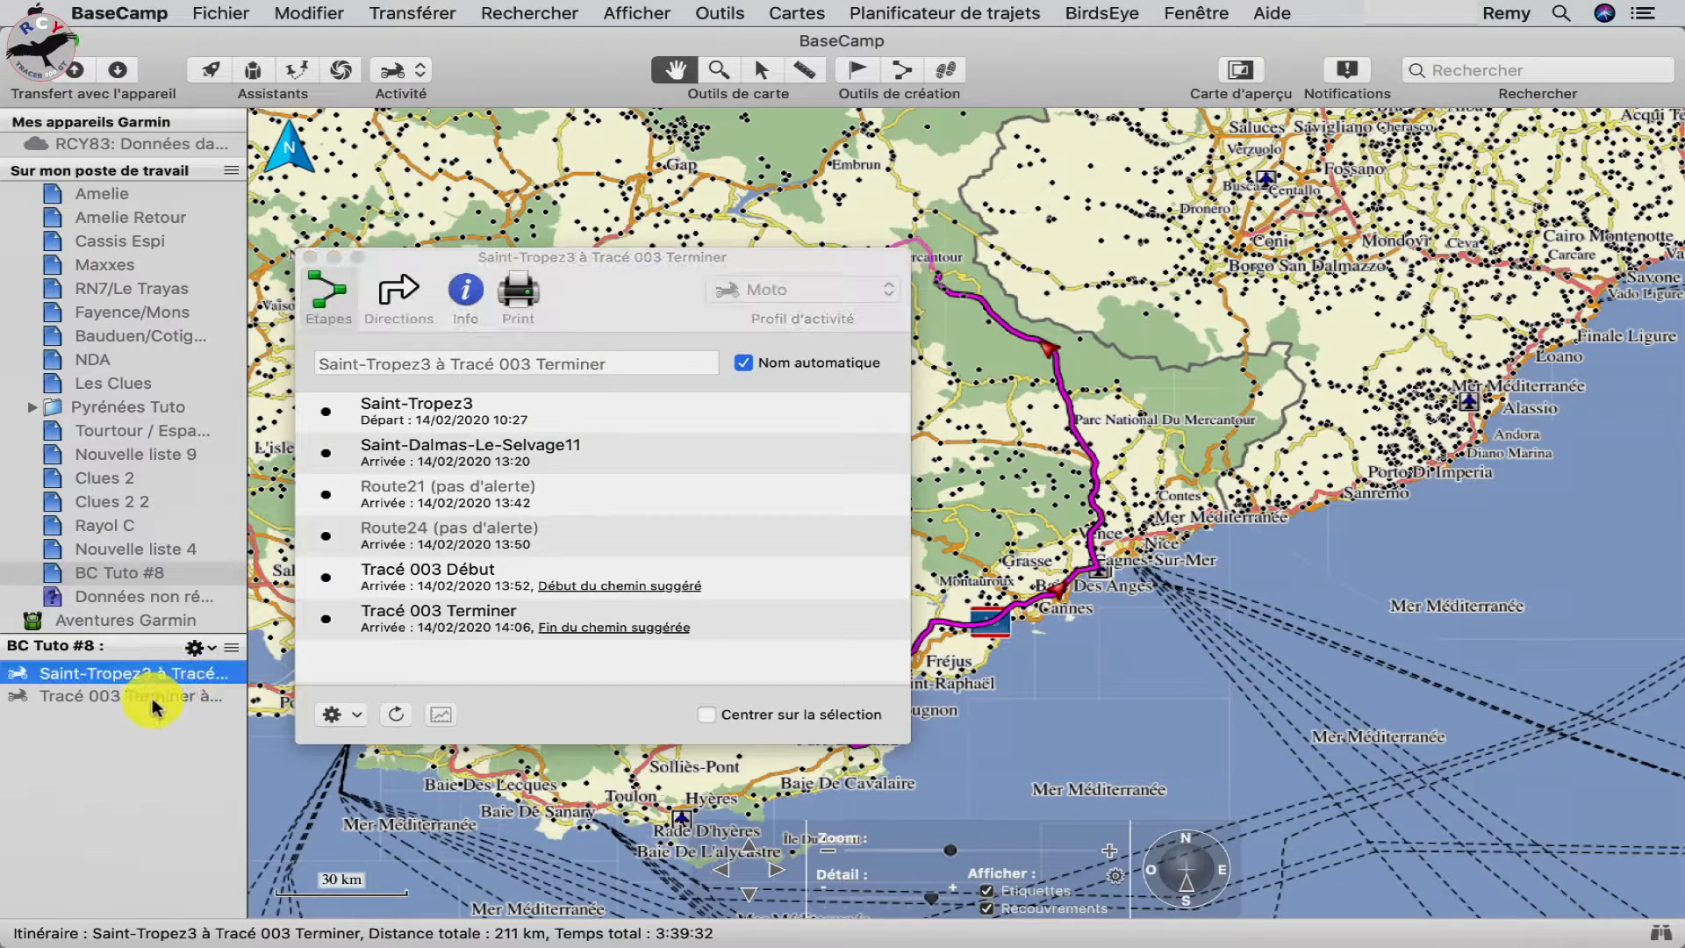
{"action": "left_click_drag", "start_coordinate": [151, 704], "coordinate": [413, 659]}
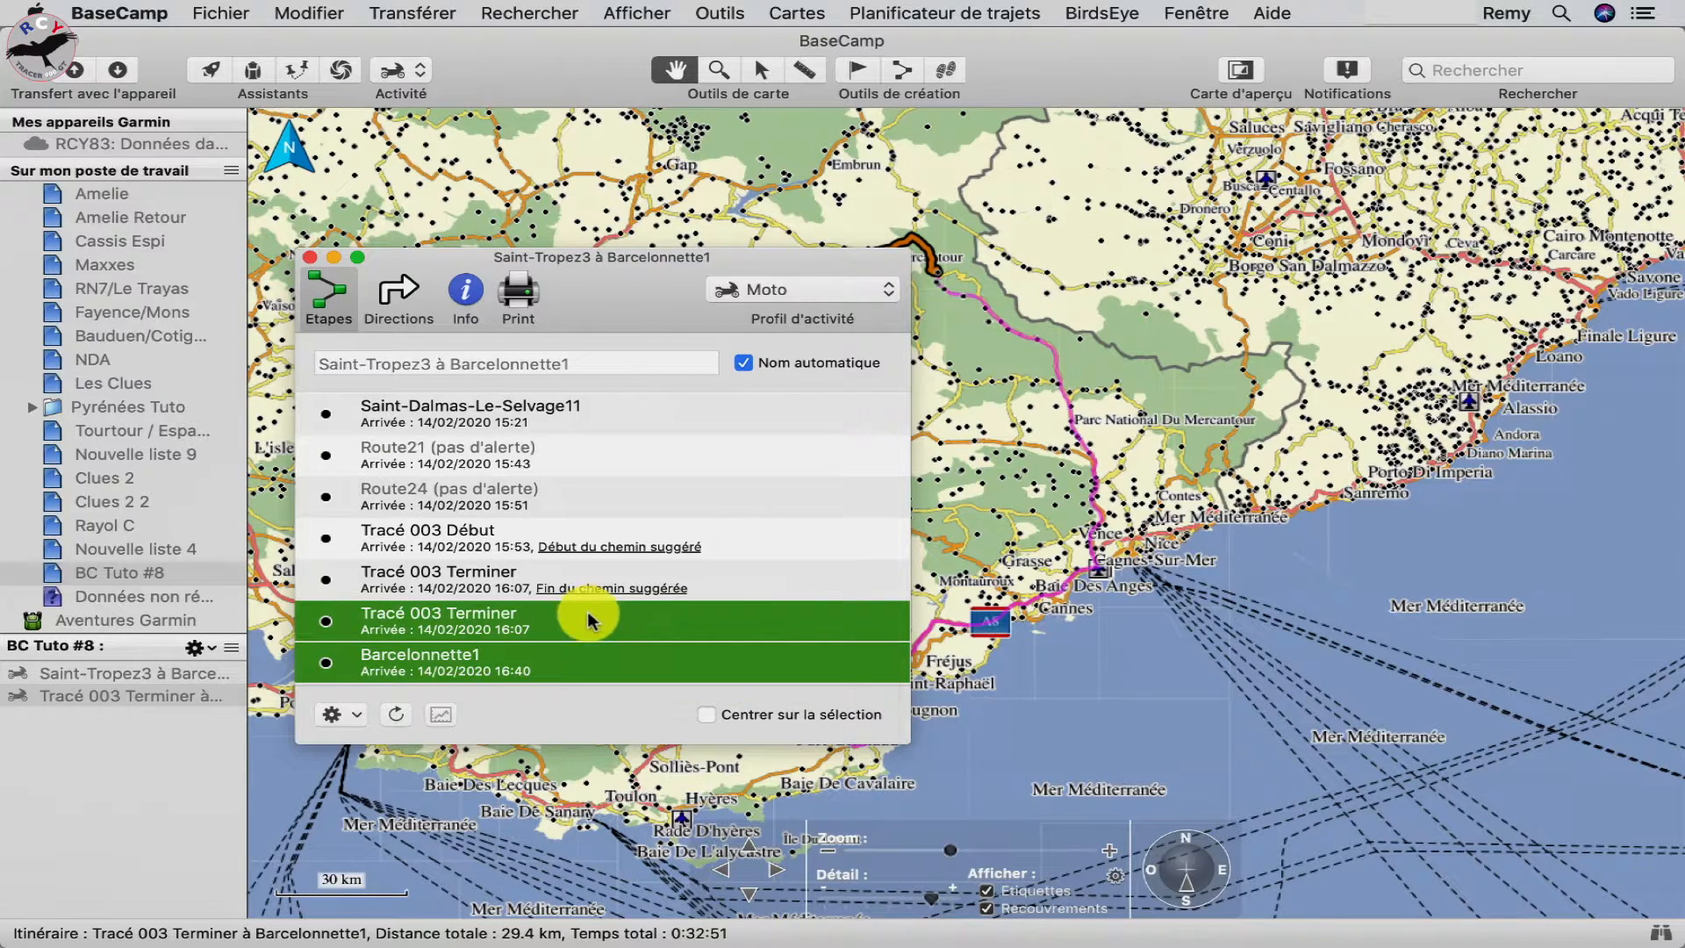
Remove the duplicate stage Tracé 003 Terminer just before Barcelonnette1 and close the route details
{"action": "left_click", "coordinate": [588, 622]}
{"action": "key", "text": "BackSpace"}
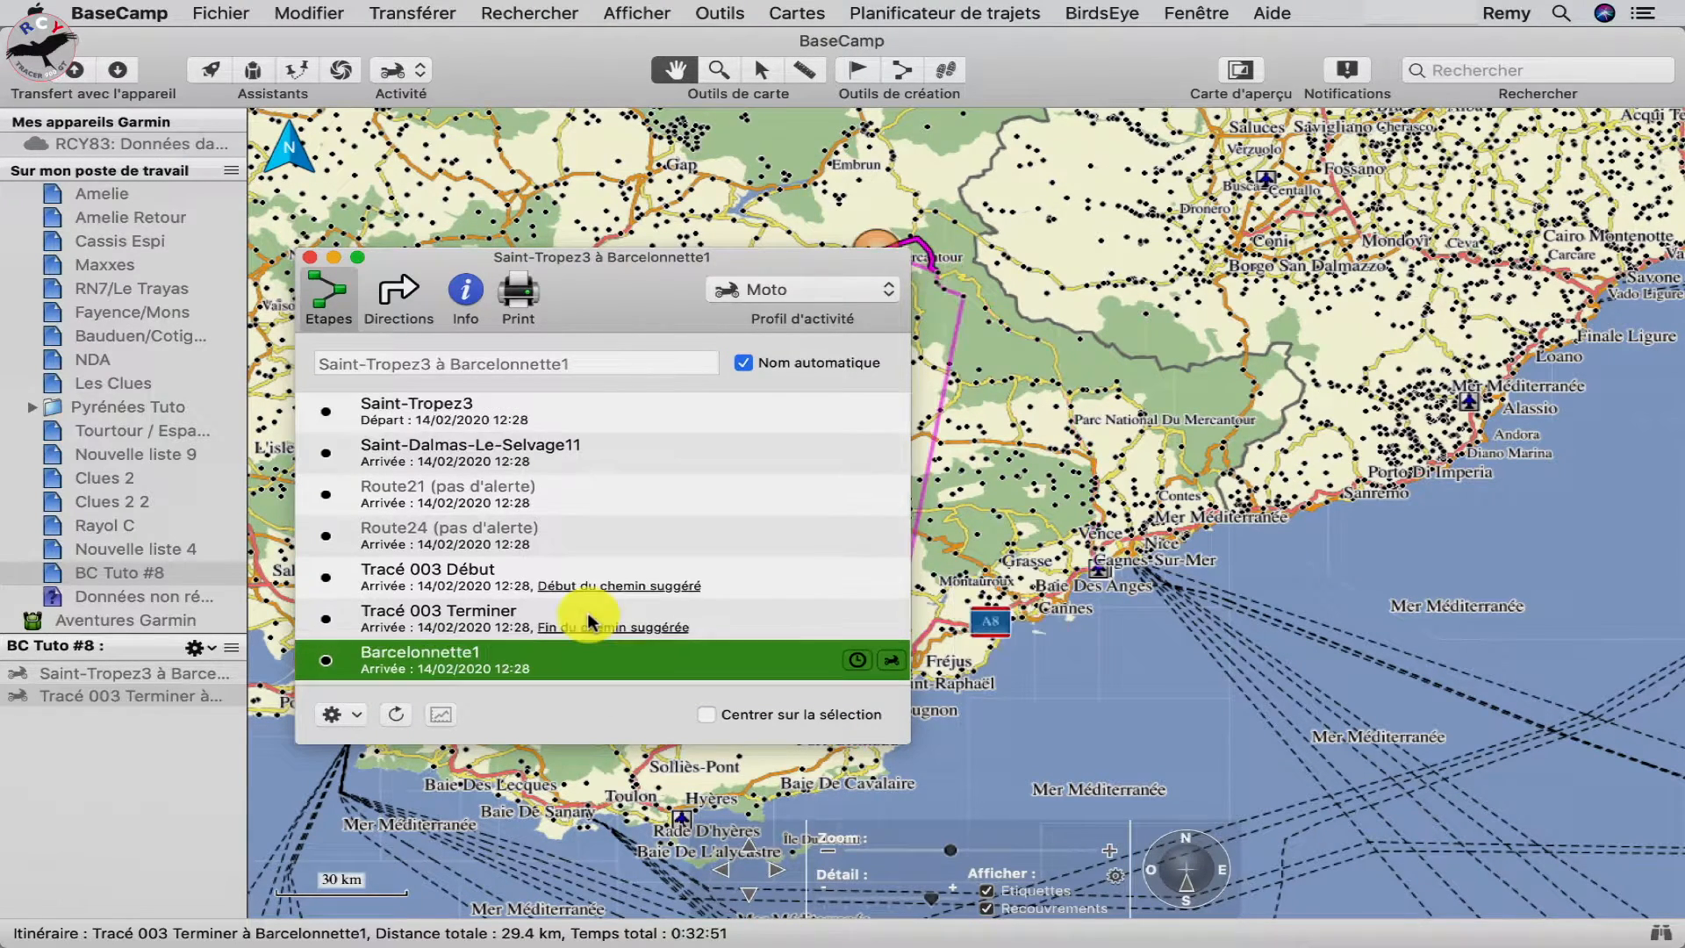
{"action": "left_click", "coordinate": [309, 261]}
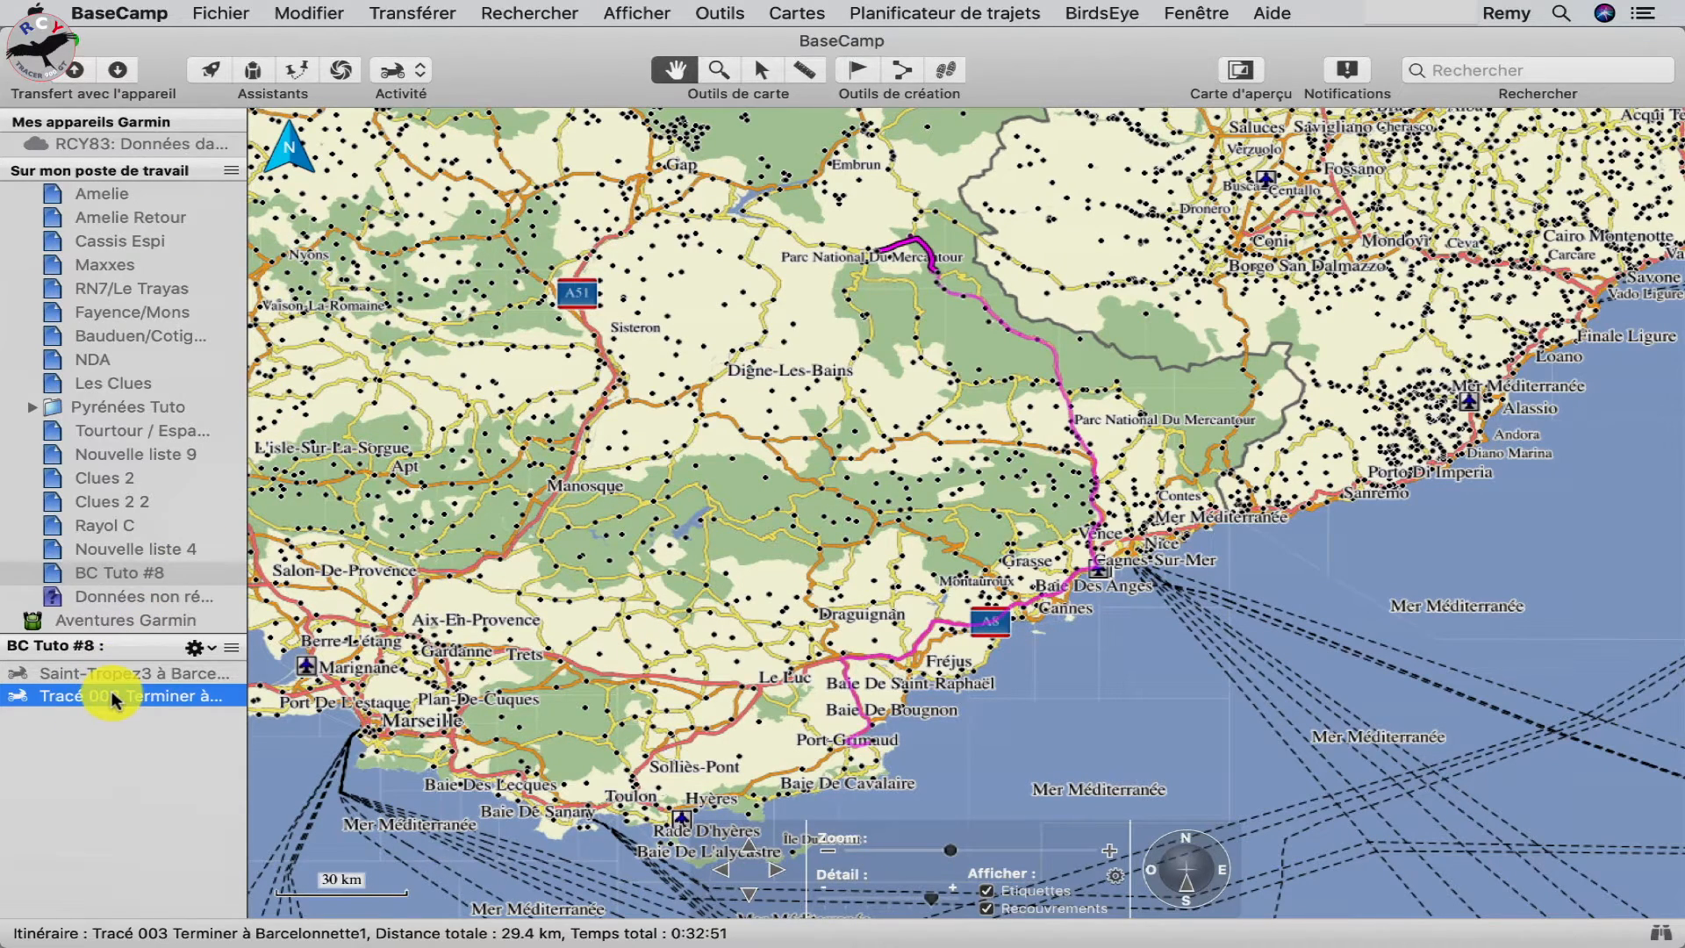
Delete the separate route from Tracé 003 Terminer to Barcelonnette and open the combined route's details
{"action": "key", "text": "BackSpace"}
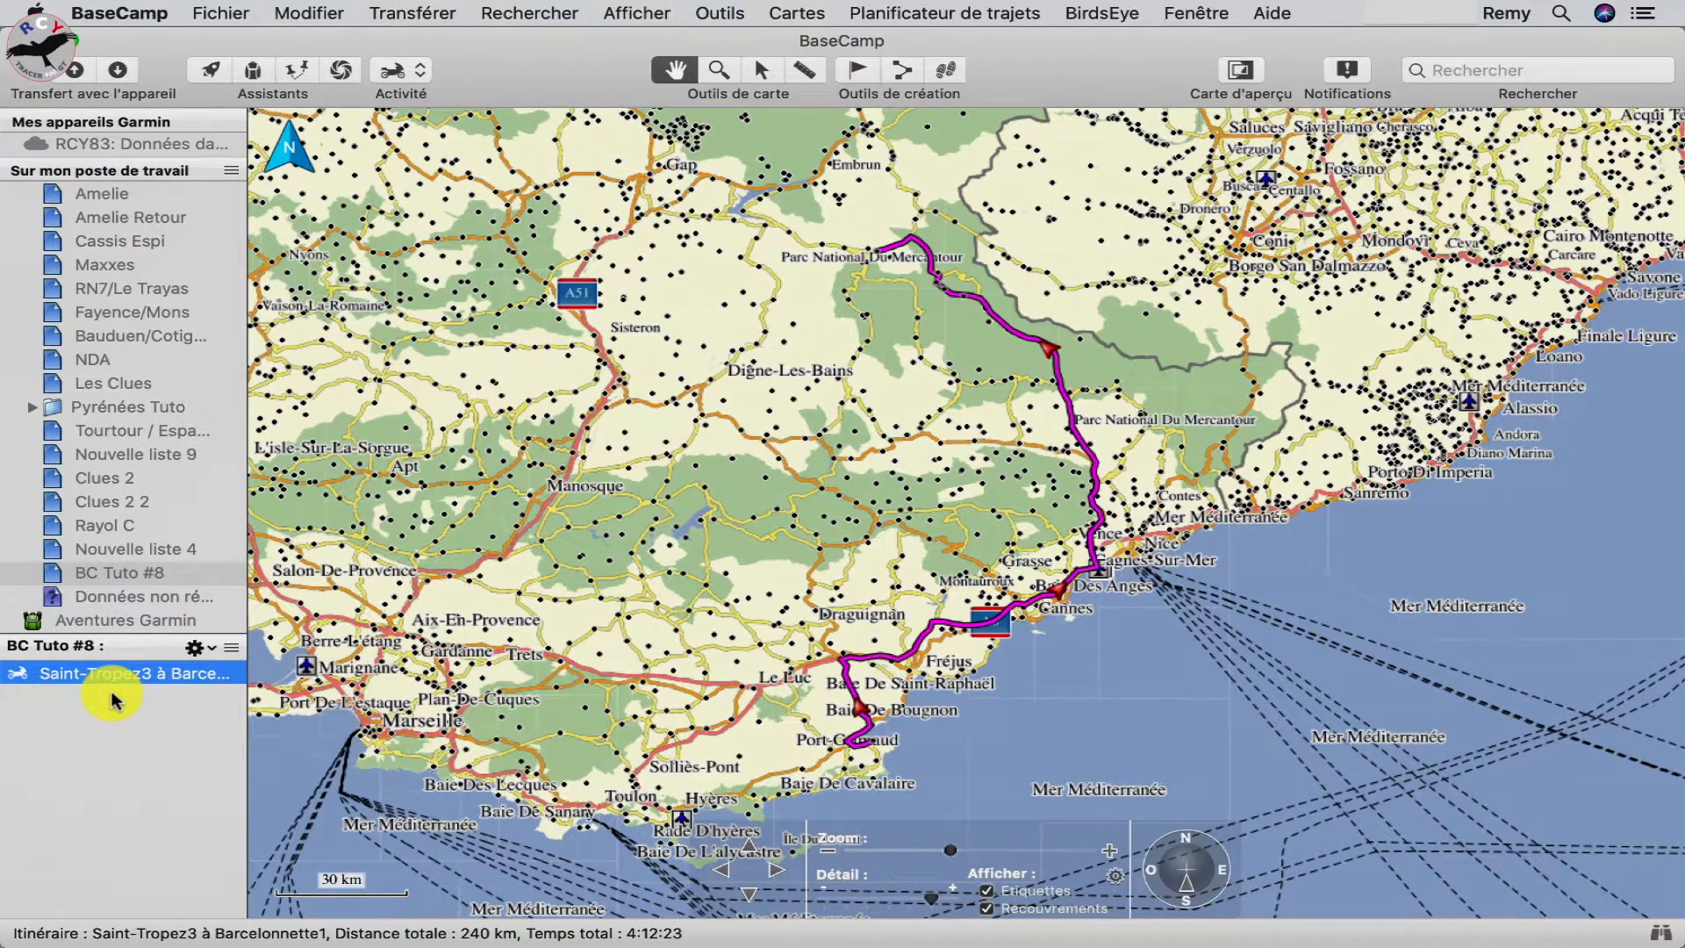
{"action": "double_click", "coordinate": [132, 673]}
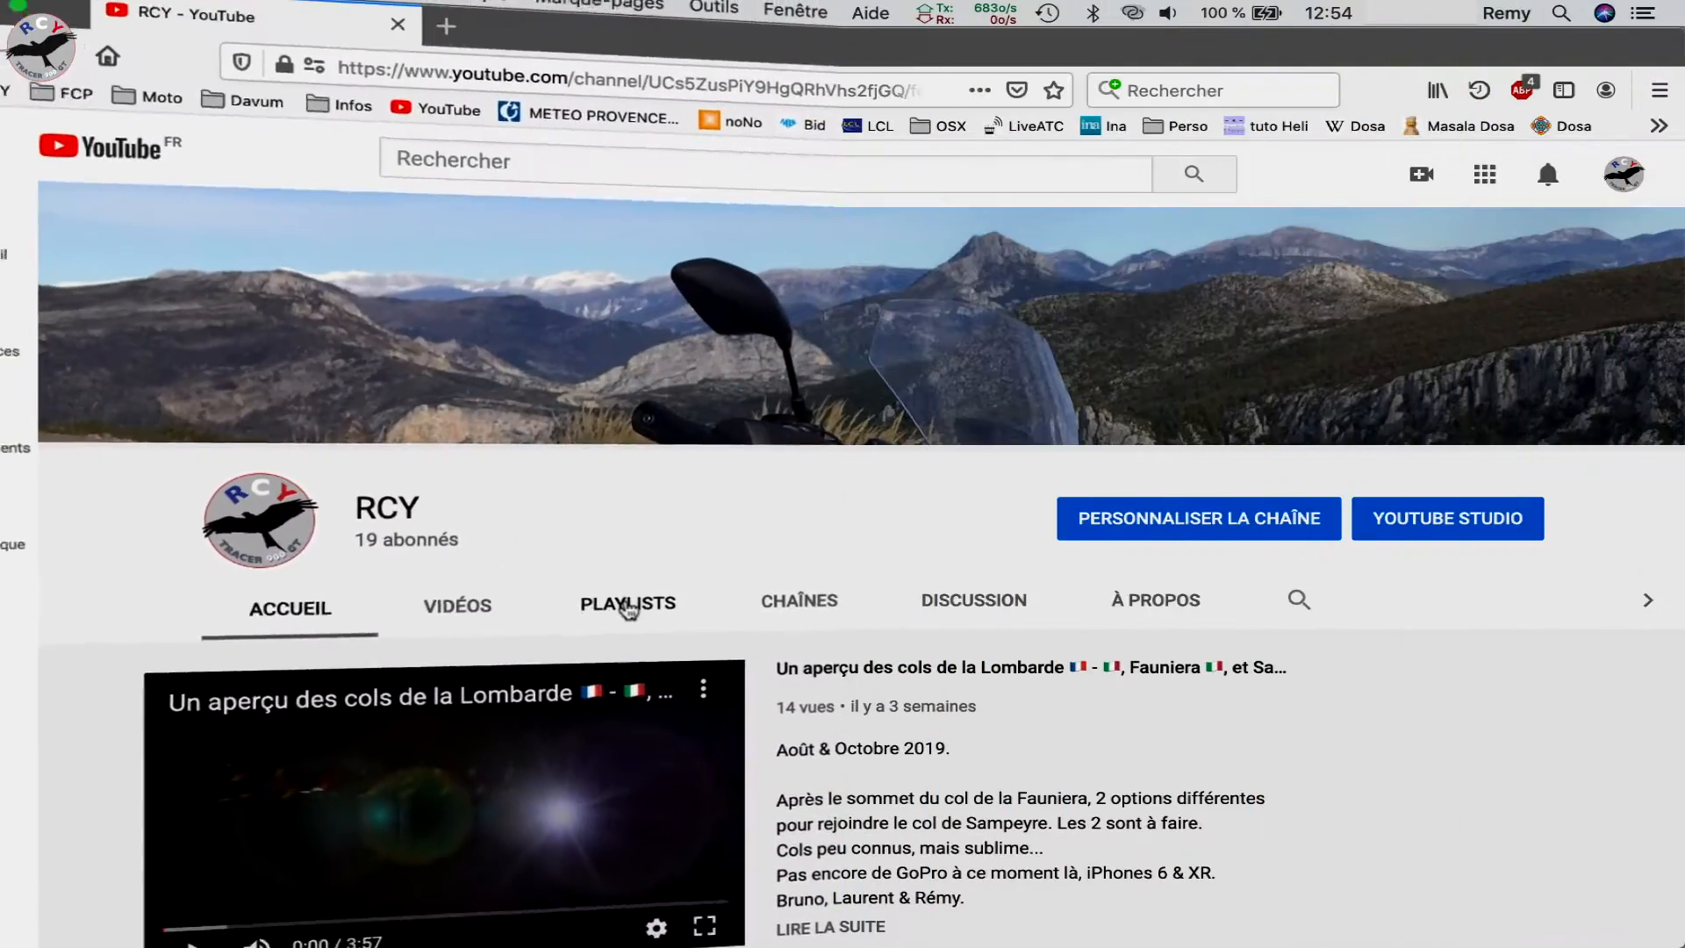
Switch to Firefox and look through the playlists of the RCY YouTube channel
{"action": "scroll", "coordinate": [813, 551], "scroll_direction": "down", "scroll_amount": 3}
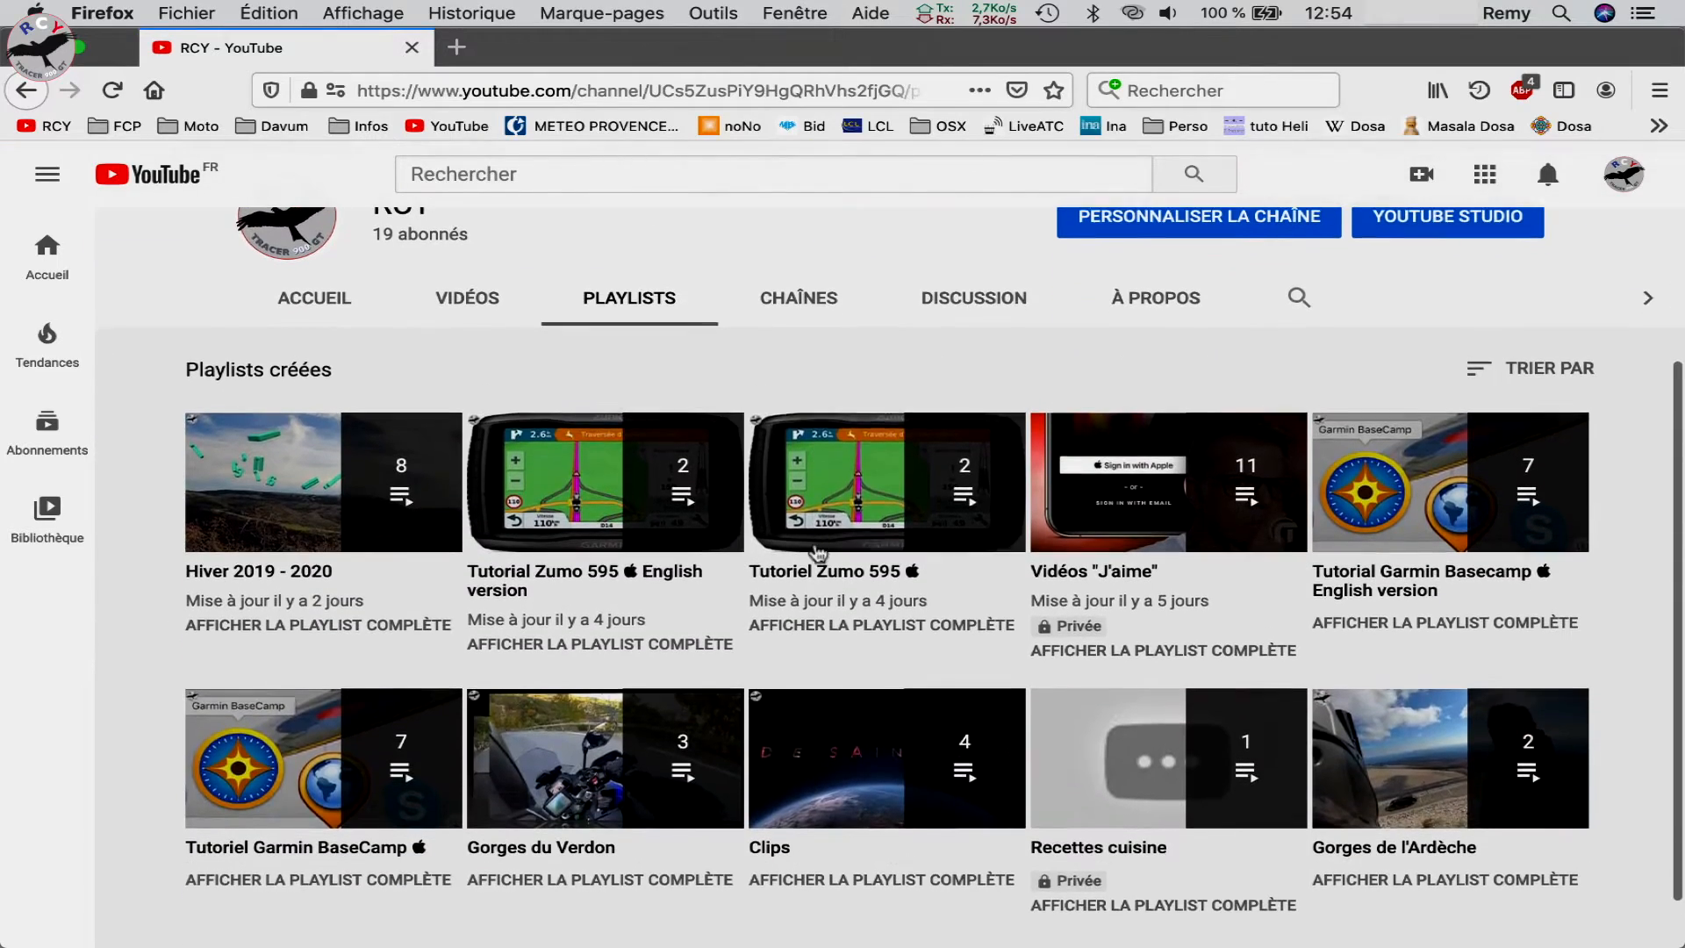
{"action": "left_click", "coordinate": [832, 881]}
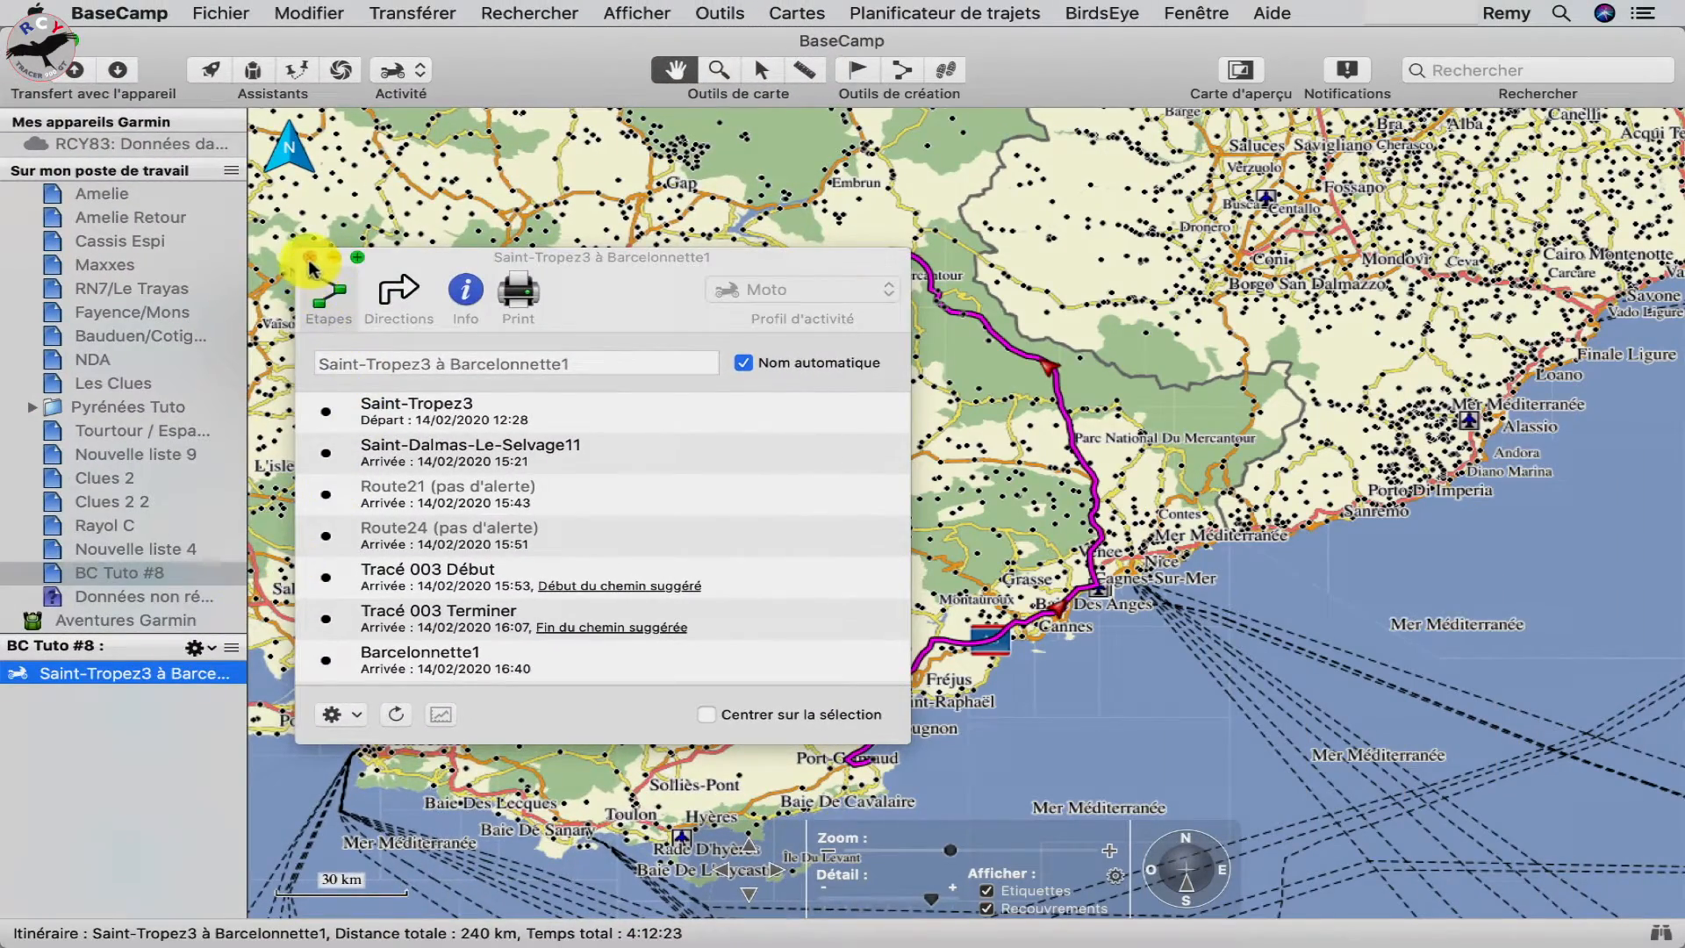
Close the combined route's details in BaseCamp and examine its course on the map between Saint-Étienne-De-Tinée and Bonnette-Restefond
{"action": "left_click", "coordinate": [310, 257]}
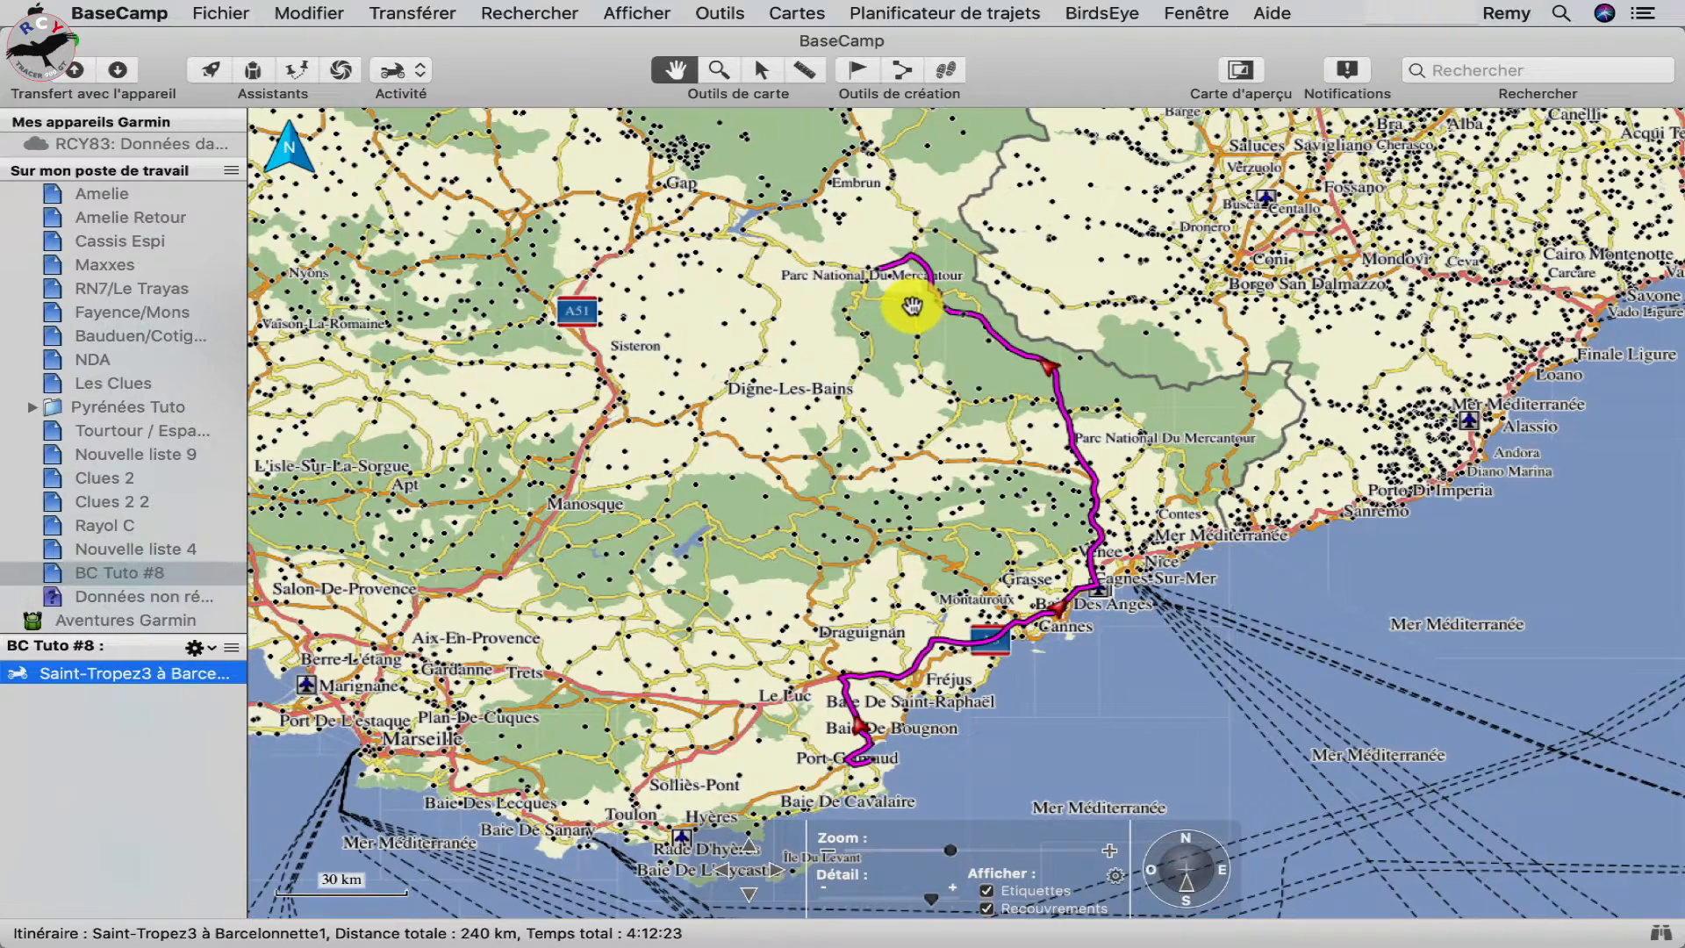
{"action": "scroll", "coordinate": [912, 304], "scroll_direction": "up", "scroll_amount": 2}
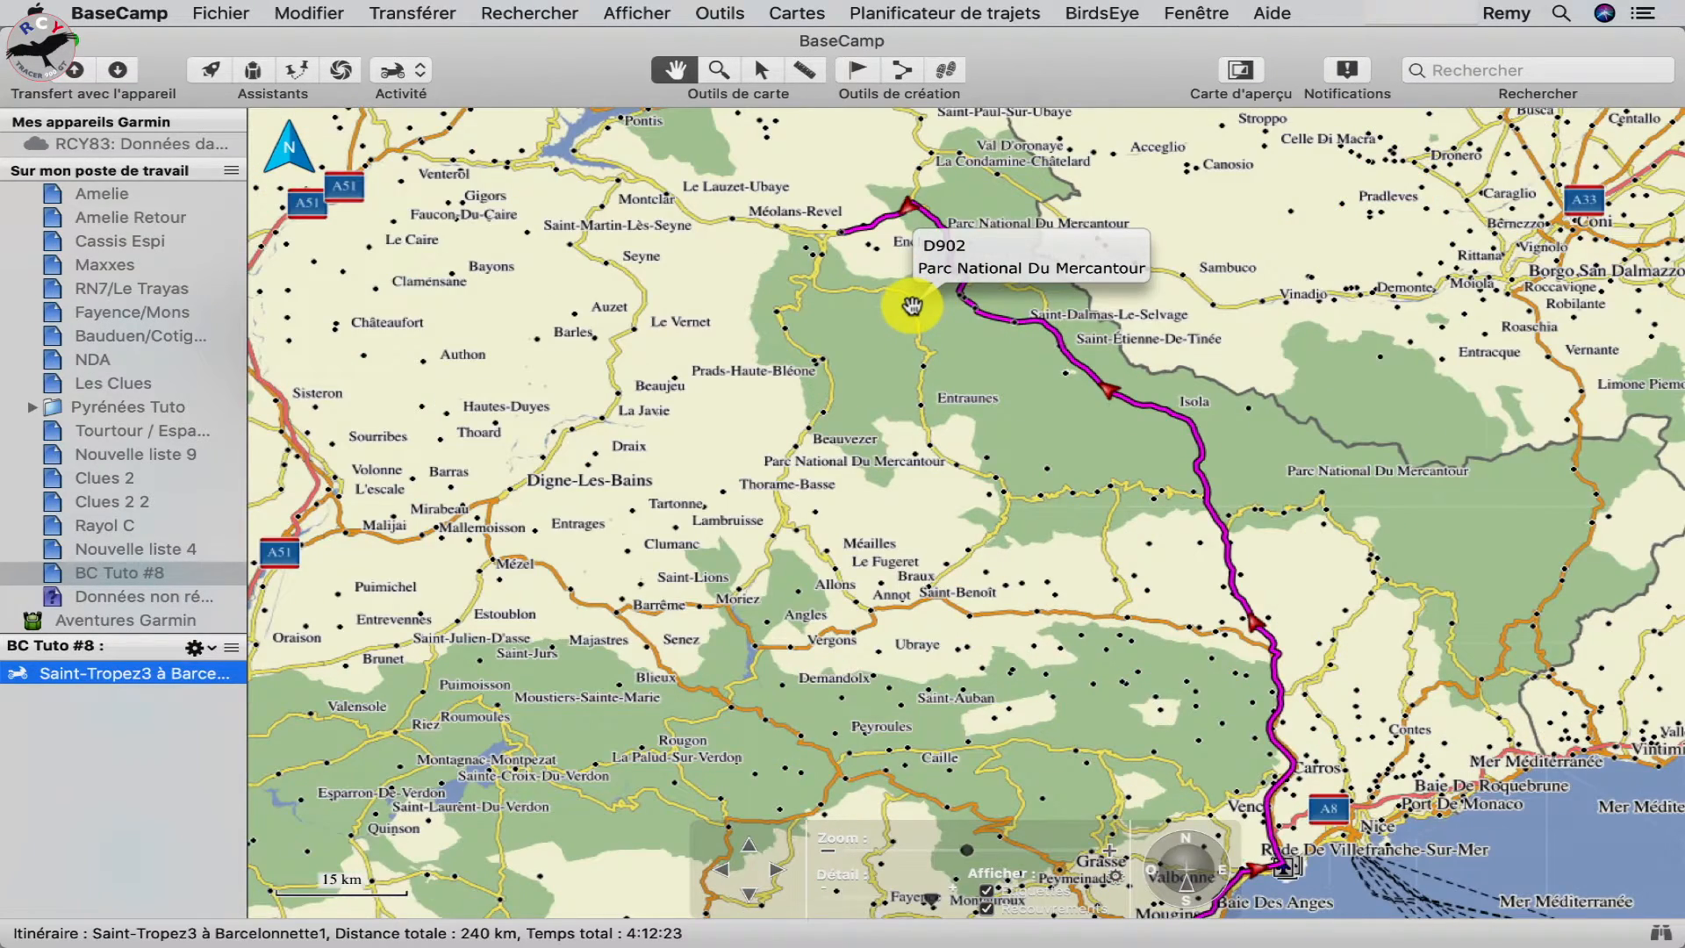
{"action": "scroll", "coordinate": [912, 304], "scroll_direction": "up", "scroll_amount": 1}
{"action": "scroll", "coordinate": [912, 304], "scroll_direction": "up", "scroll_amount": 1}
{"action": "left_click_drag", "start_coordinate": [1043, 347], "coordinate": [952, 482]}
{"action": "scroll", "coordinate": [948, 477], "scroll_direction": "up", "scroll_amount": 3}
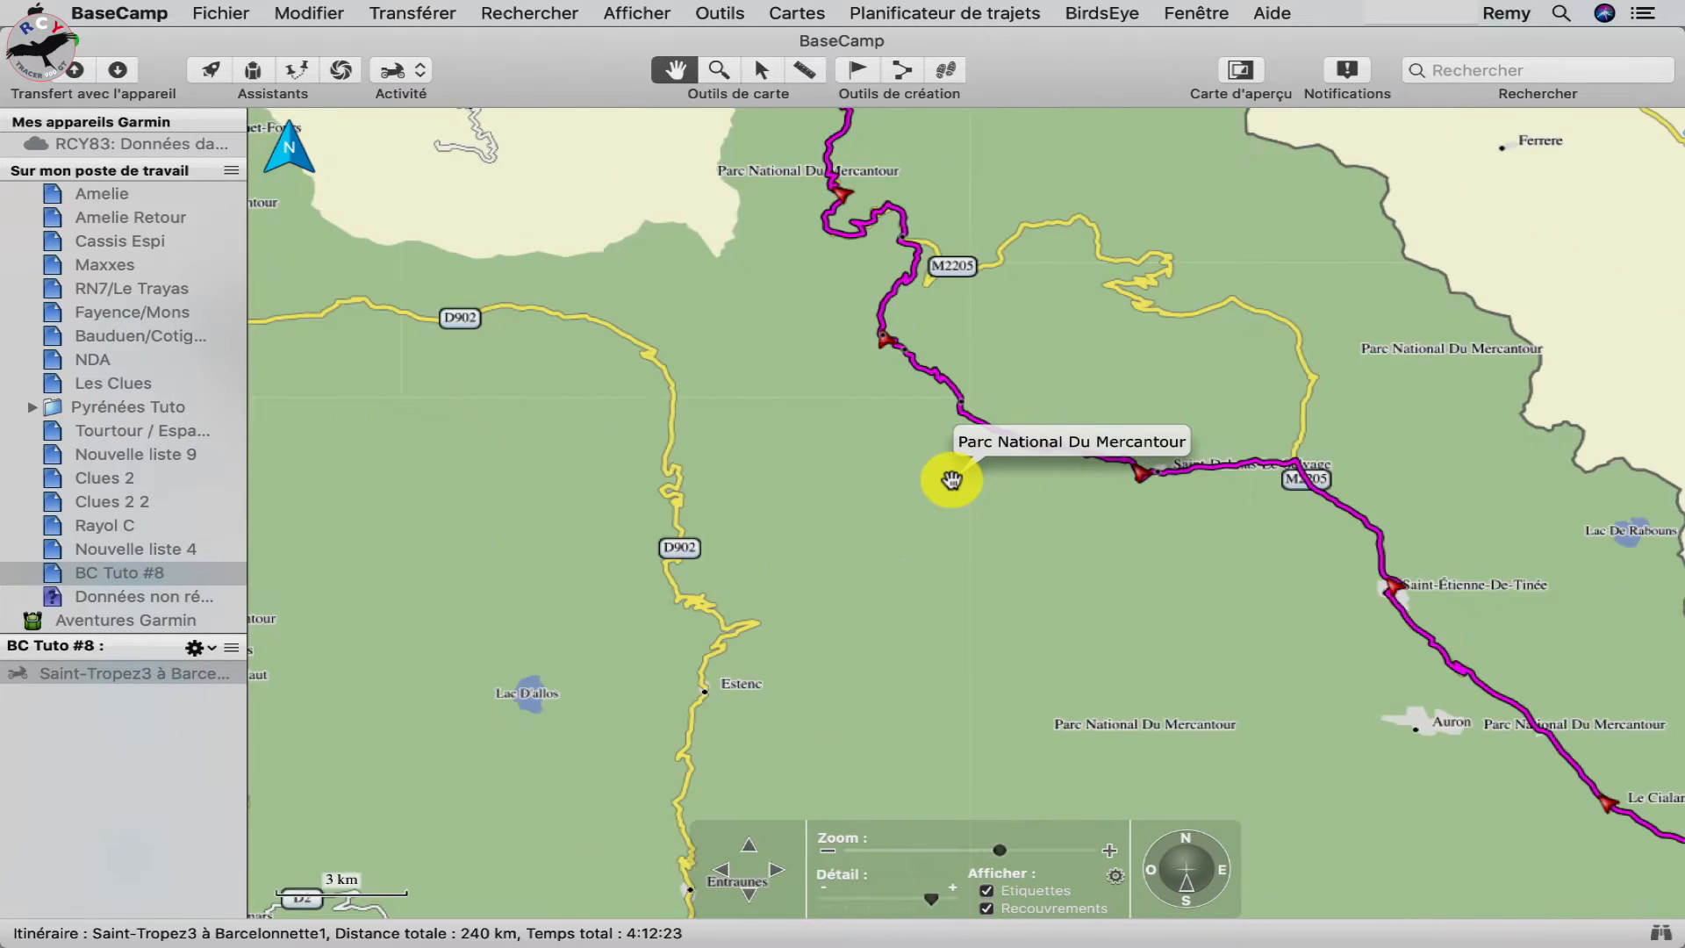
{"action": "left_click_drag", "start_coordinate": [1158, 314], "coordinate": [1029, 527]}
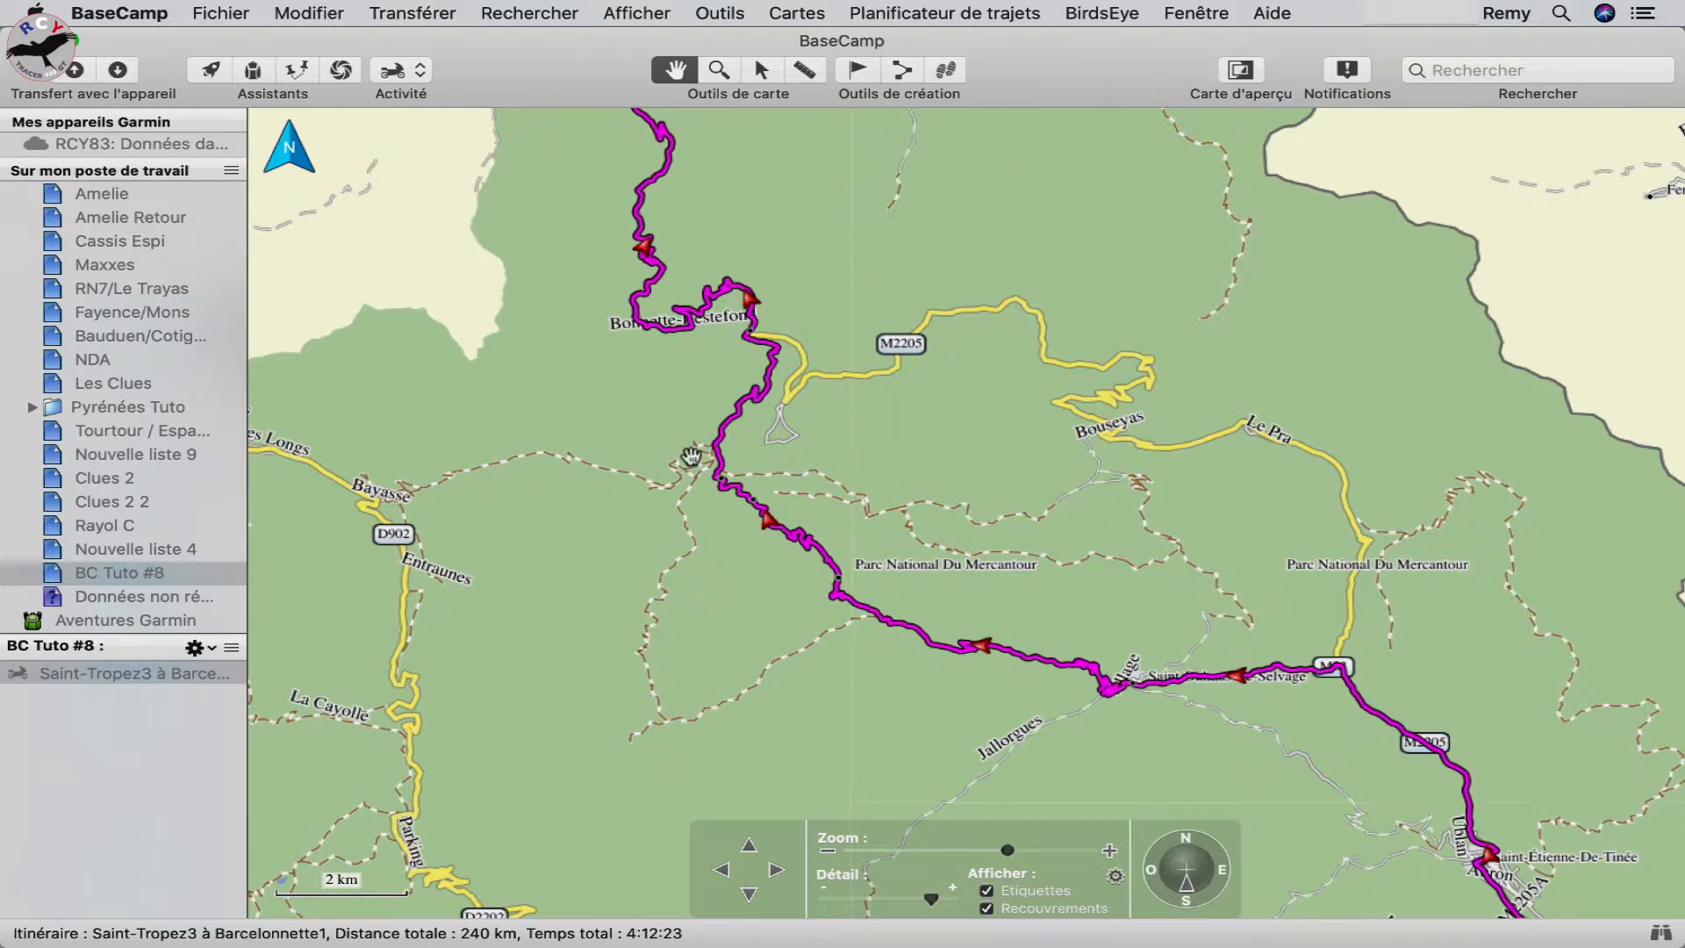
{"action": "scroll", "coordinate": [696, 502], "scroll_direction": "up", "scroll_amount": 3}
{"action": "left_click_drag", "start_coordinate": [850, 376], "coordinate": [840, 590]}
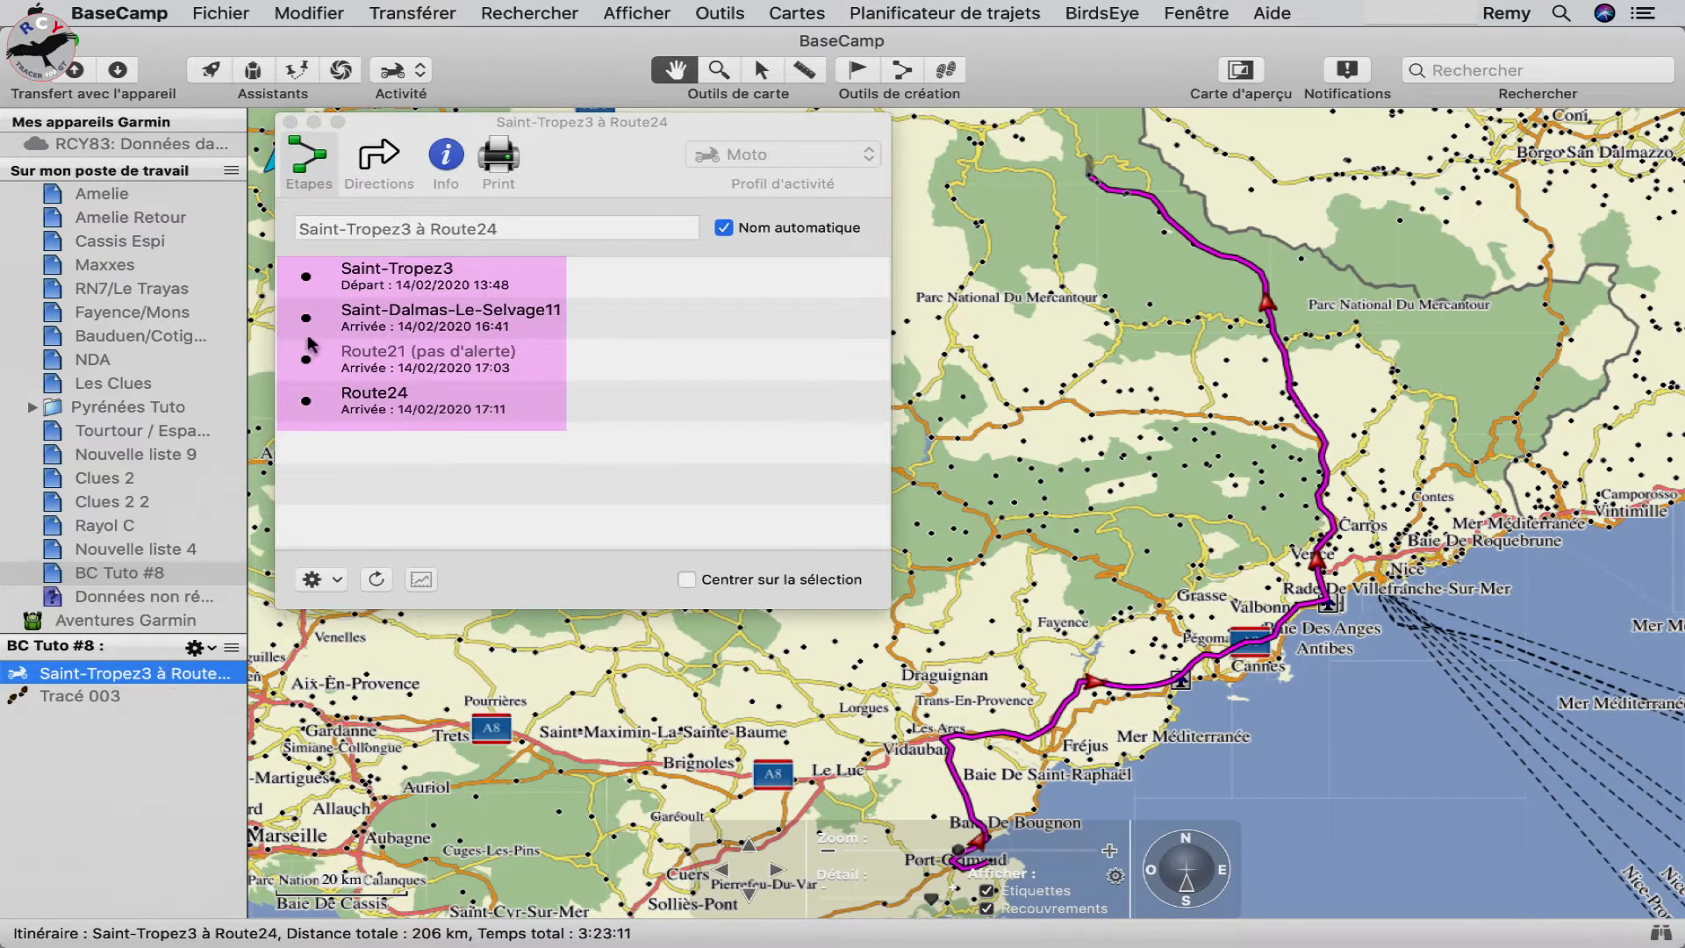
Review the stages of the route from Saint-Tropez3 to Route24 one by one in its details
{"action": "left_click", "coordinate": [418, 281]}
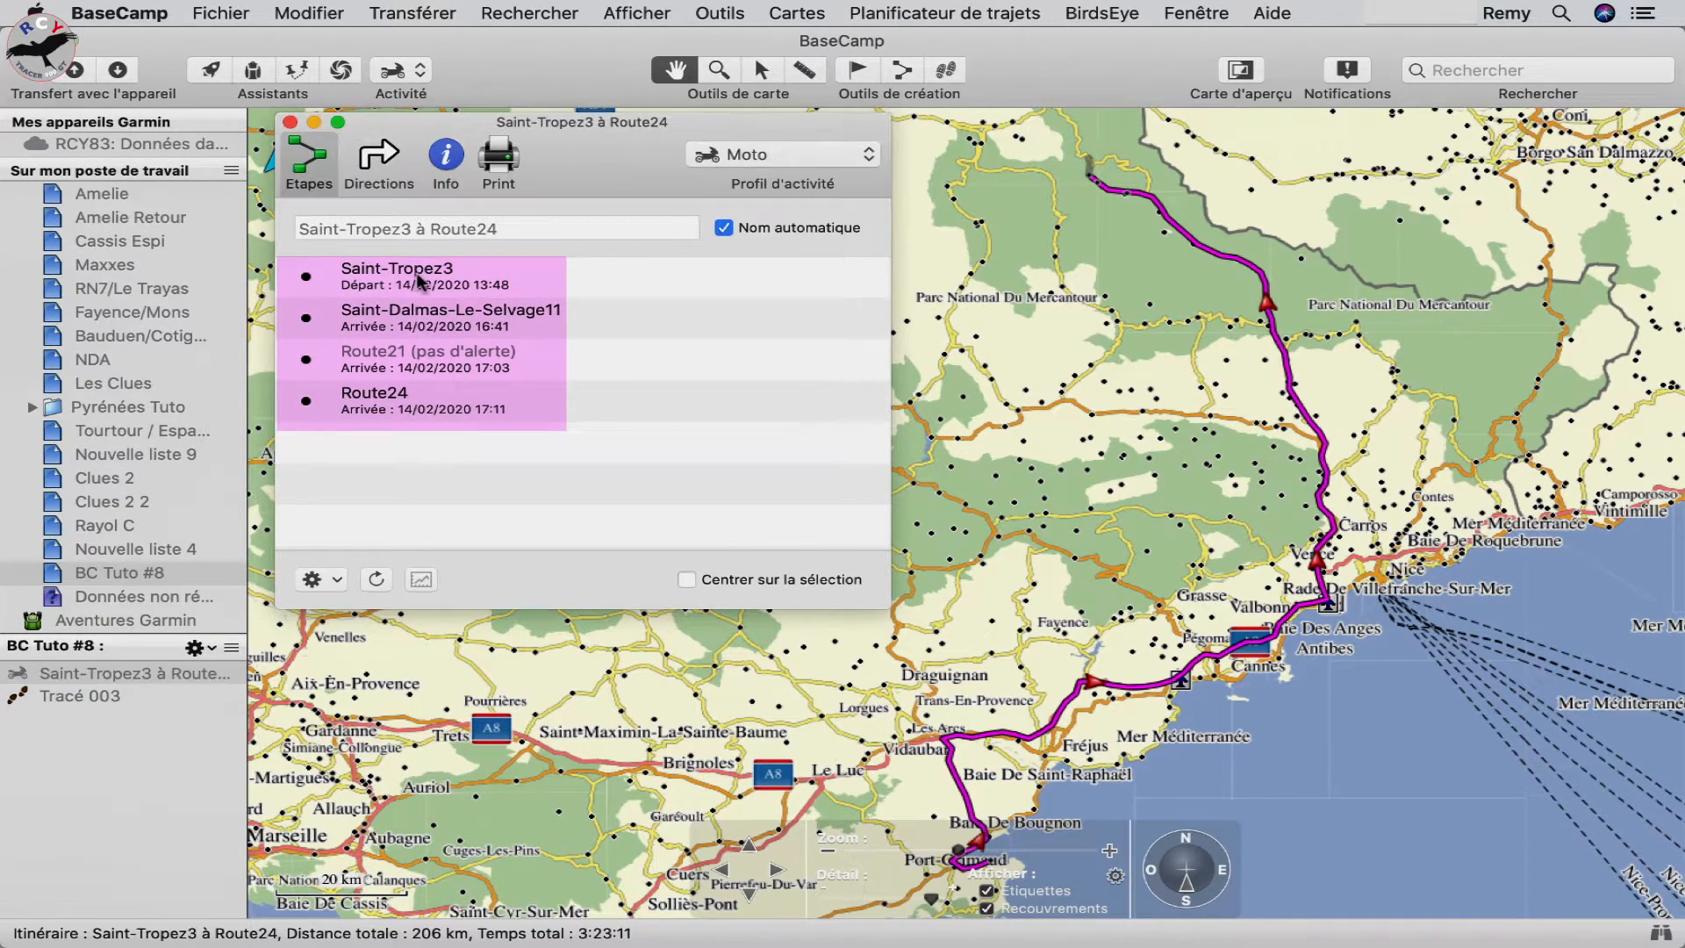
{"action": "left_click", "coordinate": [419, 281]}
{"action": "left_click", "coordinate": [411, 317]}
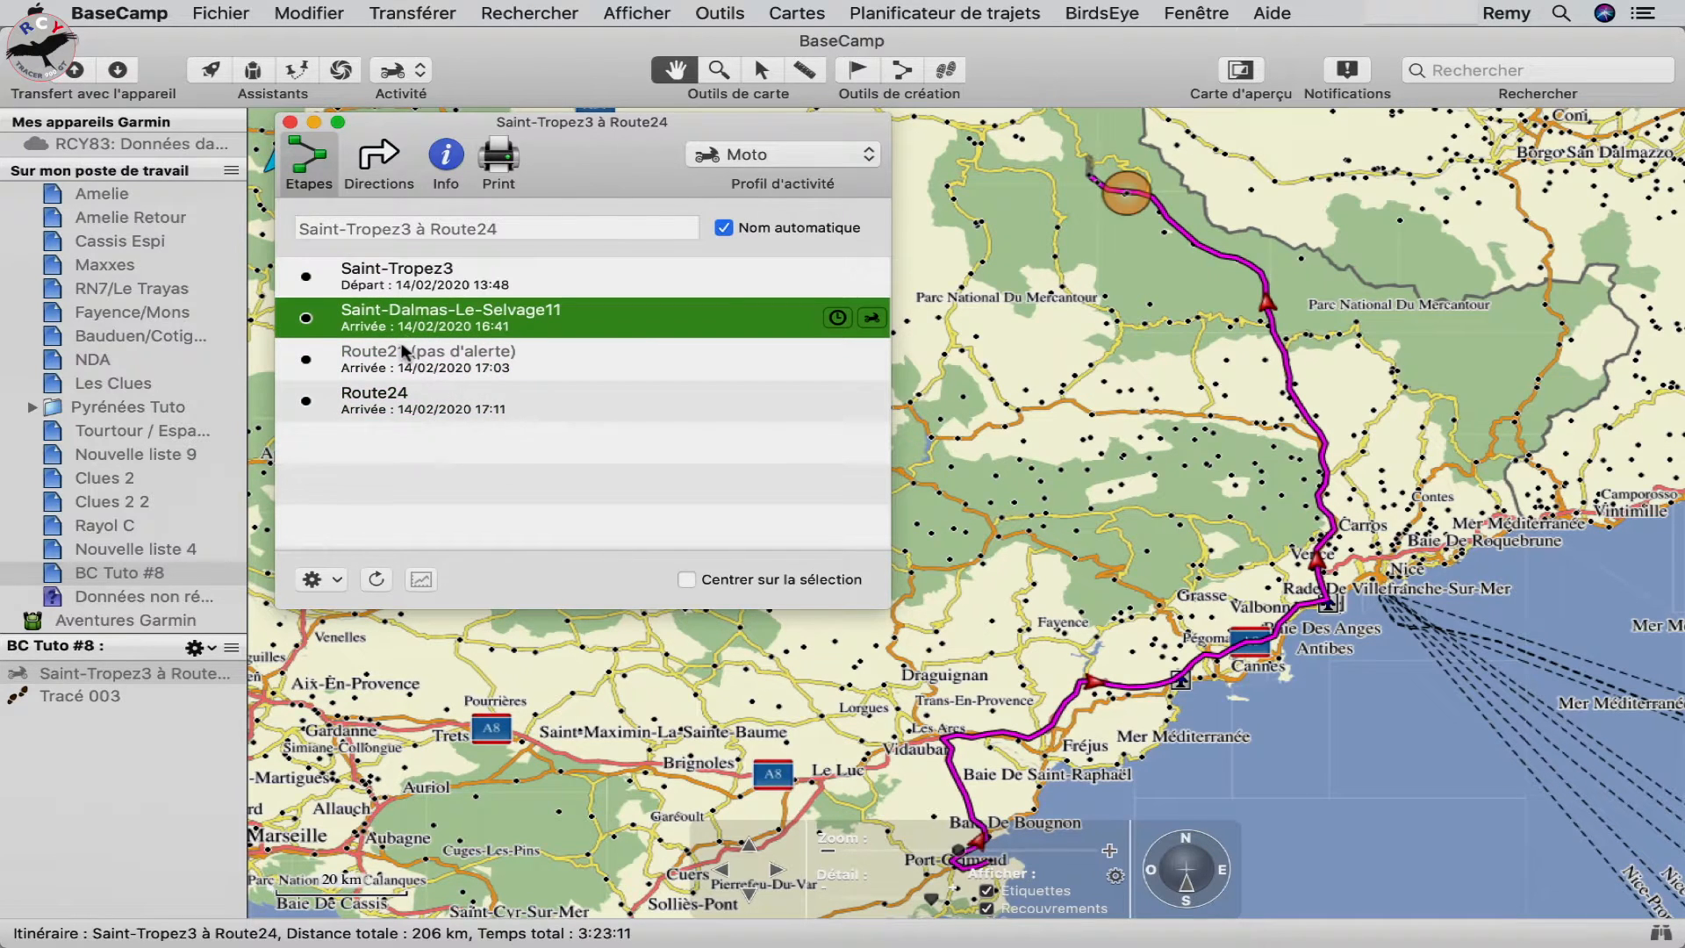
{"action": "left_click", "coordinate": [402, 355]}
{"action": "left_click", "coordinate": [402, 392]}
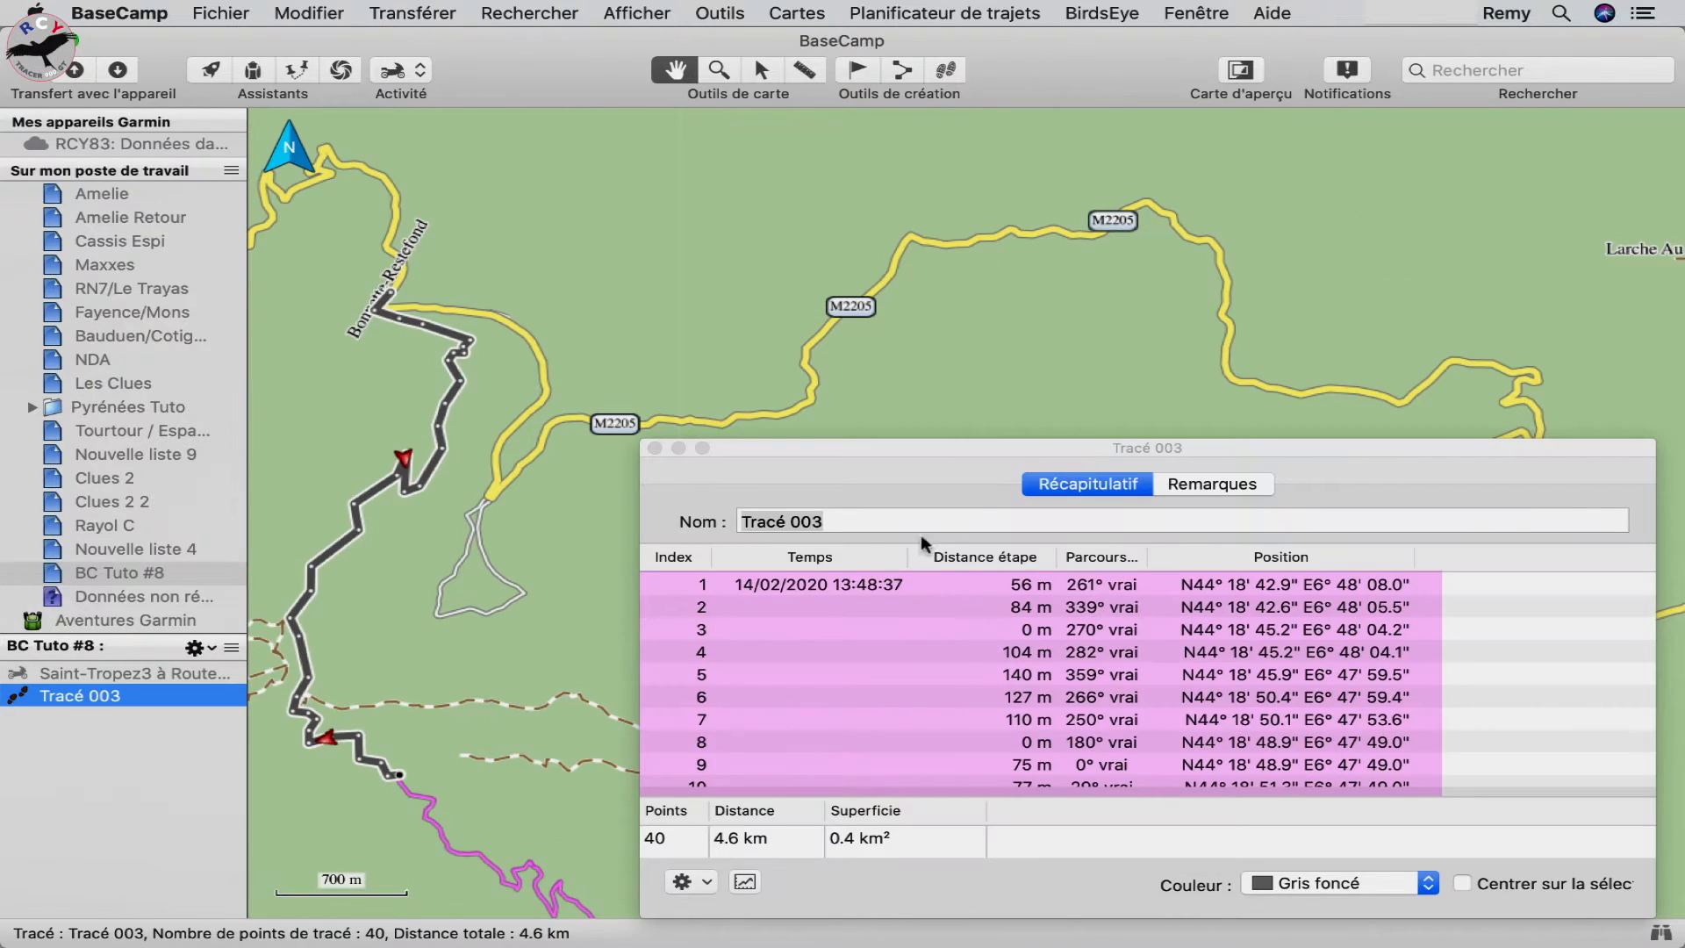
Examine the individual points of Tracé 003, from the first point through those in the thirties, in its details
{"action": "left_click", "coordinate": [814, 587]}
{"action": "left_click", "coordinate": [817, 586]}
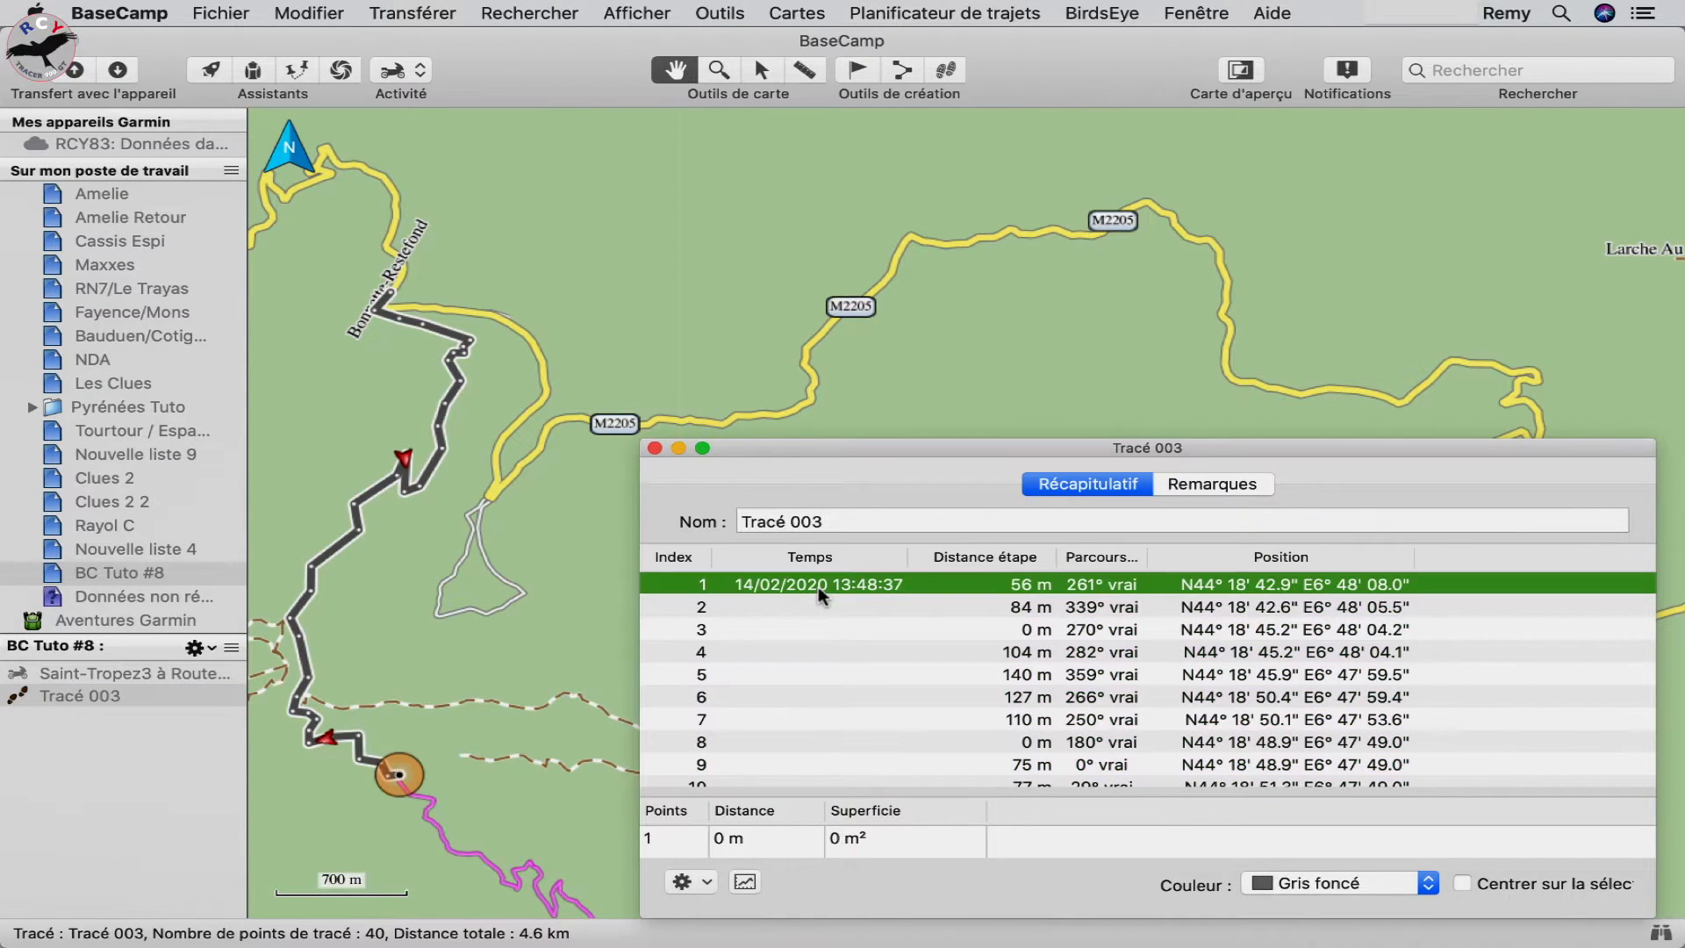
{"action": "left_click_drag", "start_coordinate": [812, 601], "coordinate": [781, 765]}
{"action": "scroll", "coordinate": [782, 767], "scroll_direction": "down", "scroll_amount": 5}
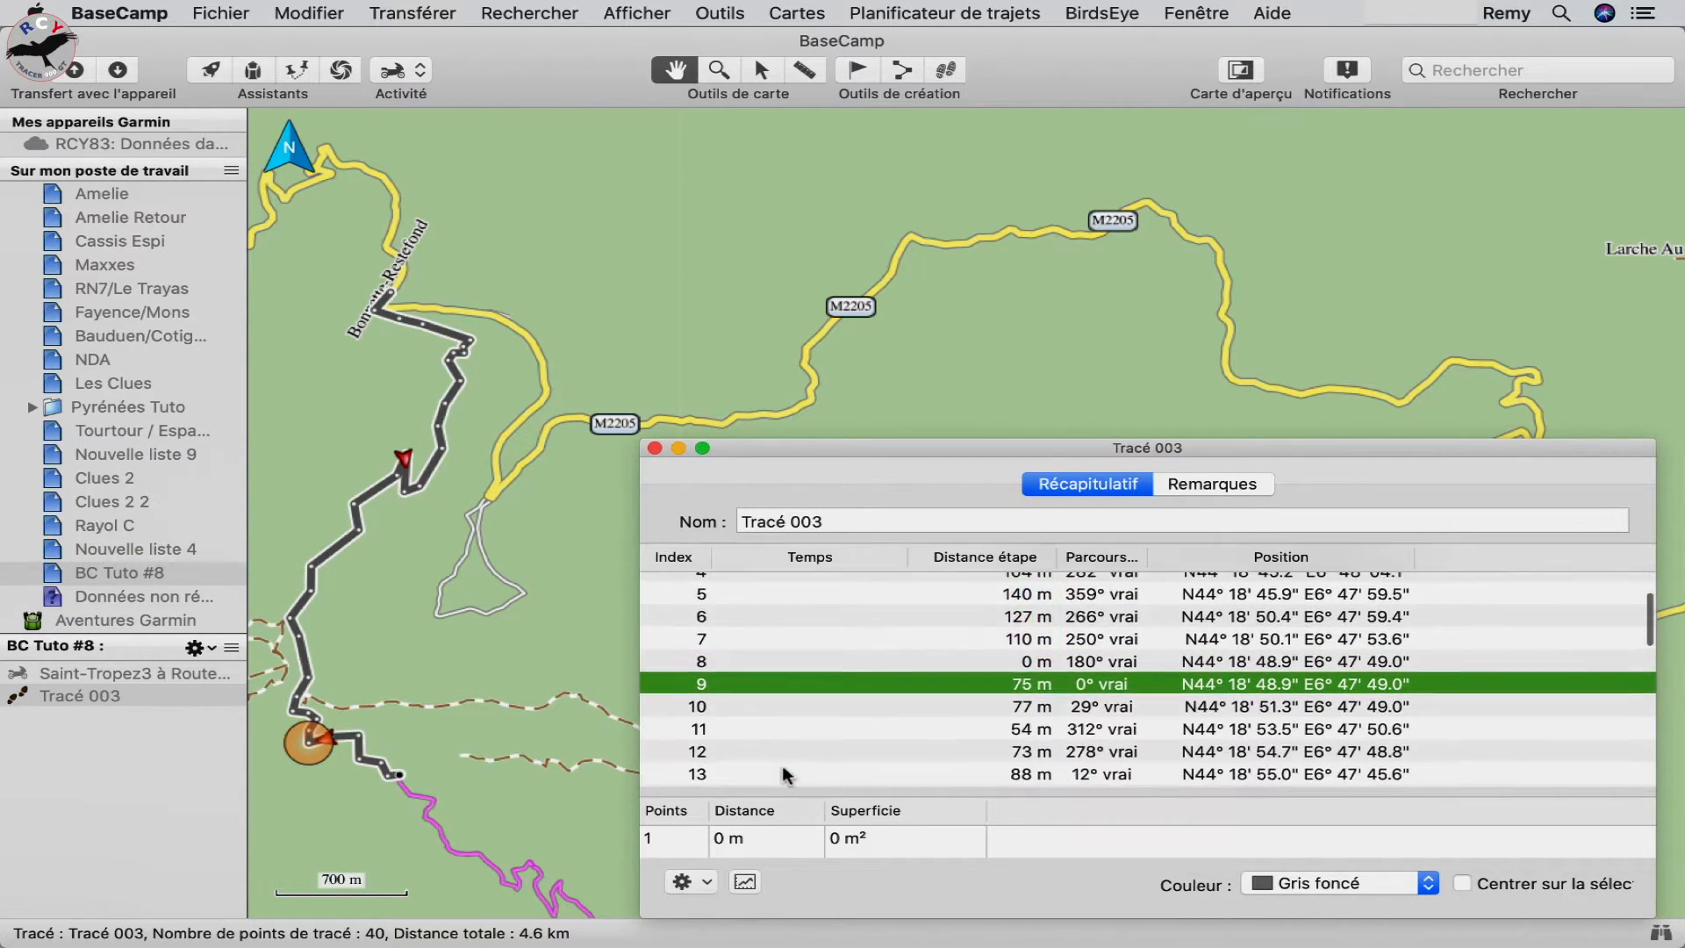
{"action": "scroll", "coordinate": [784, 773], "scroll_direction": "down", "scroll_amount": 10}
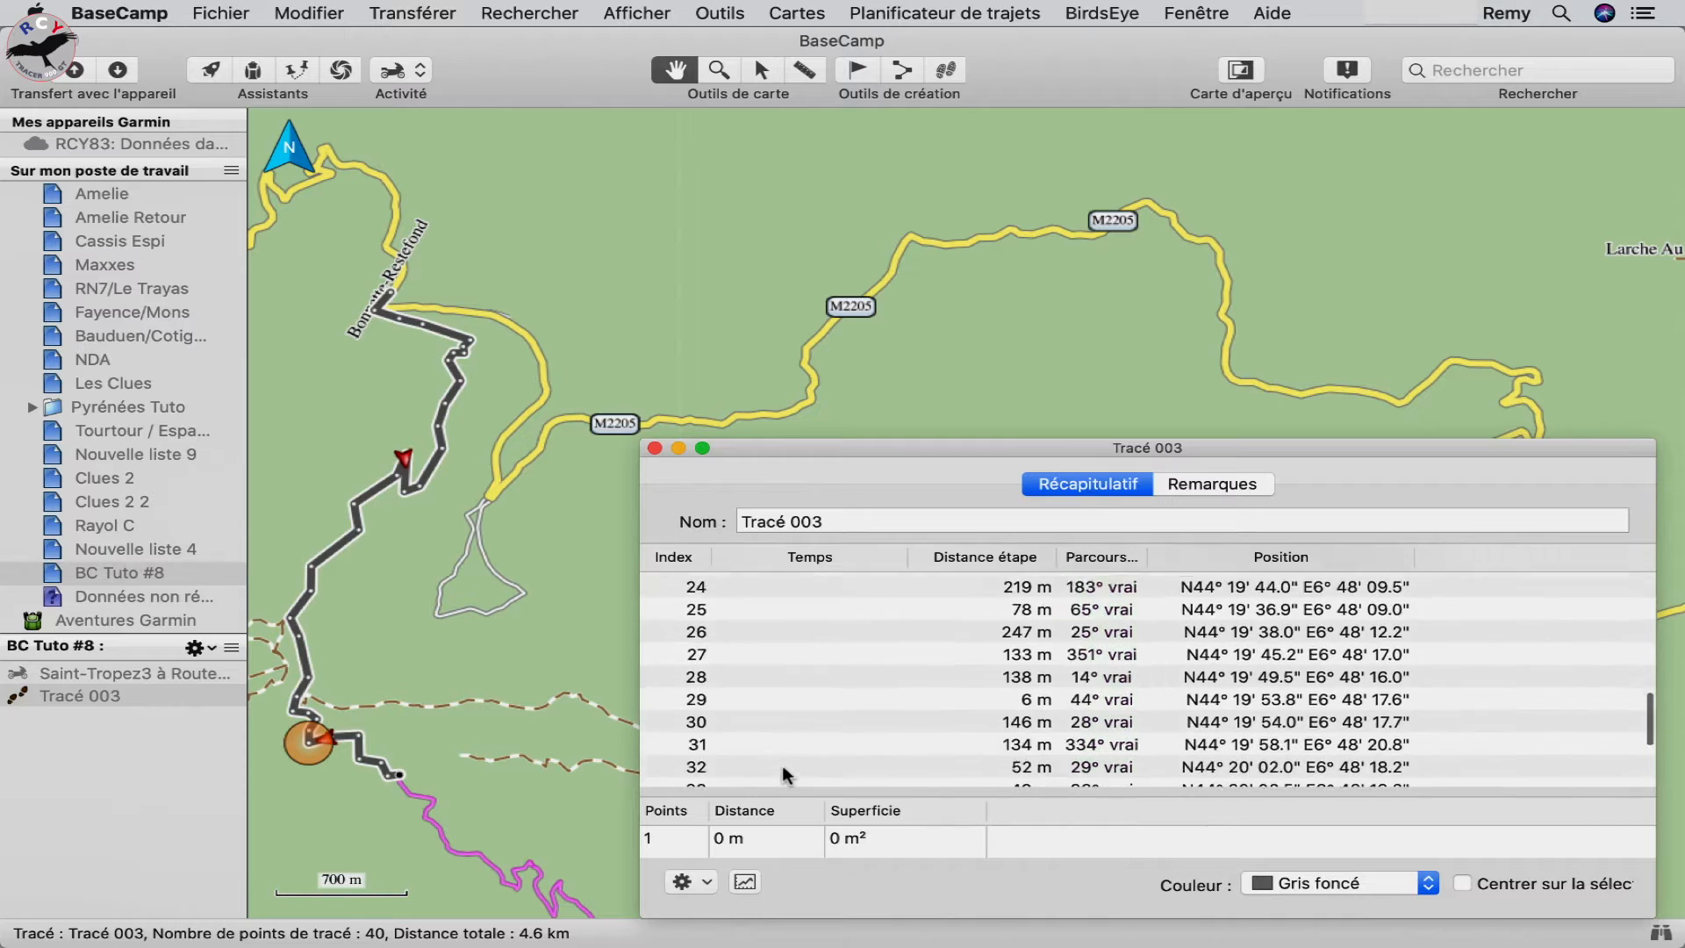
{"action": "left_click", "coordinate": [778, 773]}
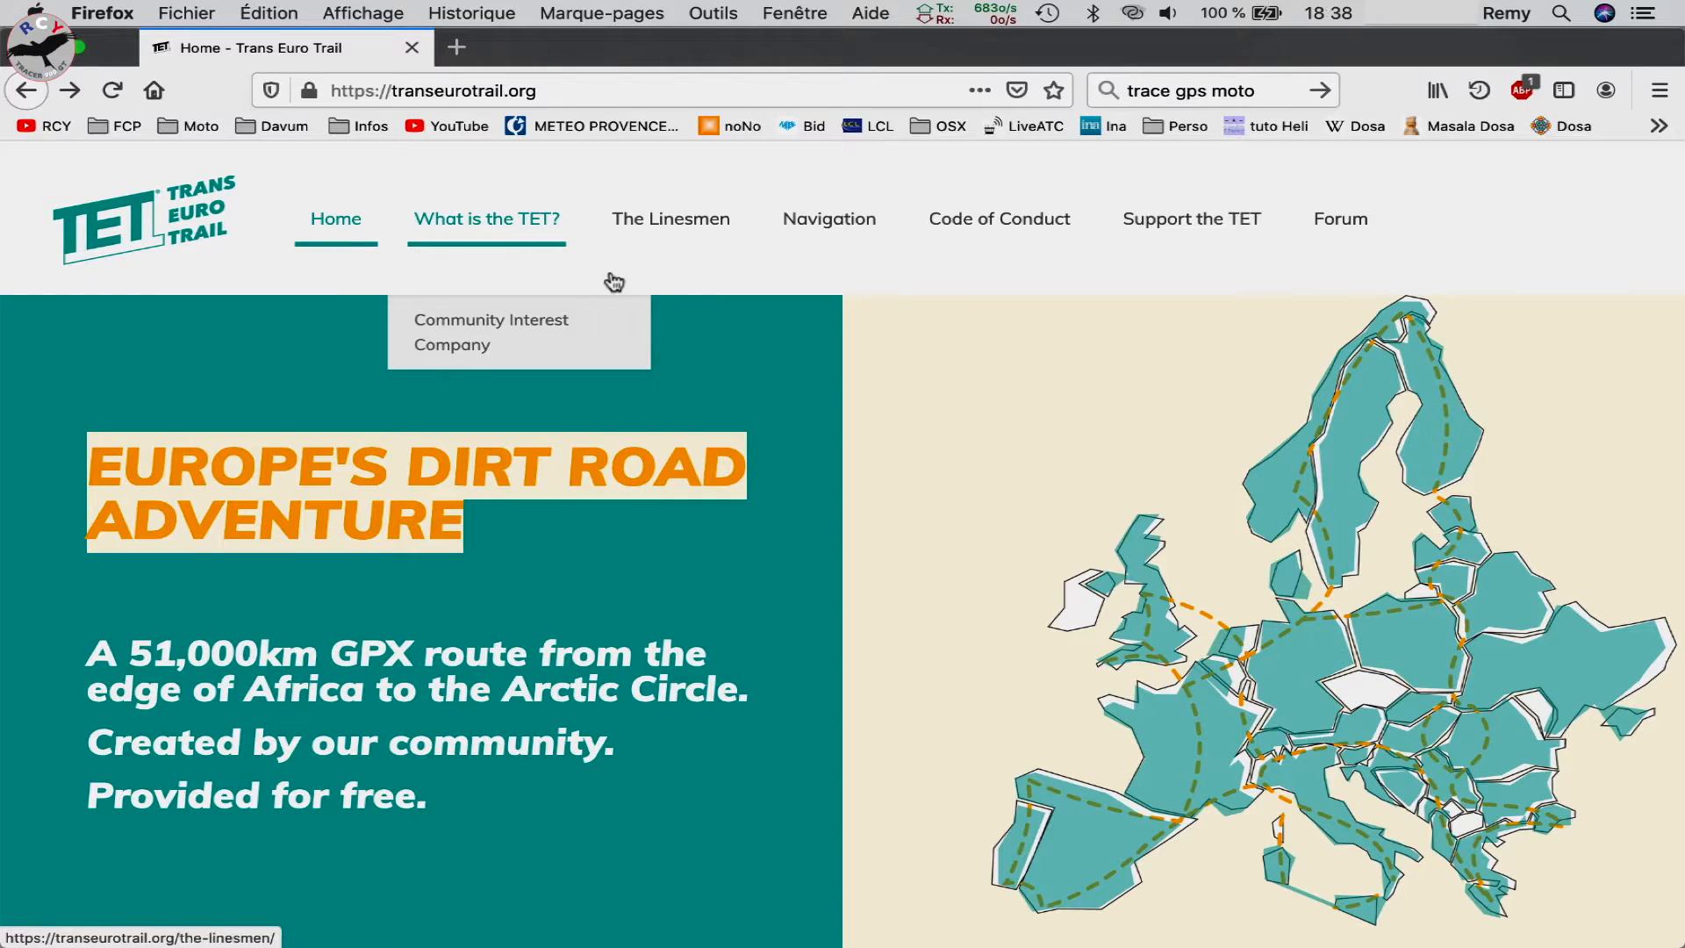
Open the France page from the map on the Trans Euro Trail website in Firefox and find its GPX track download section
{"action": "mouse_move", "coordinate": [658, 280]}
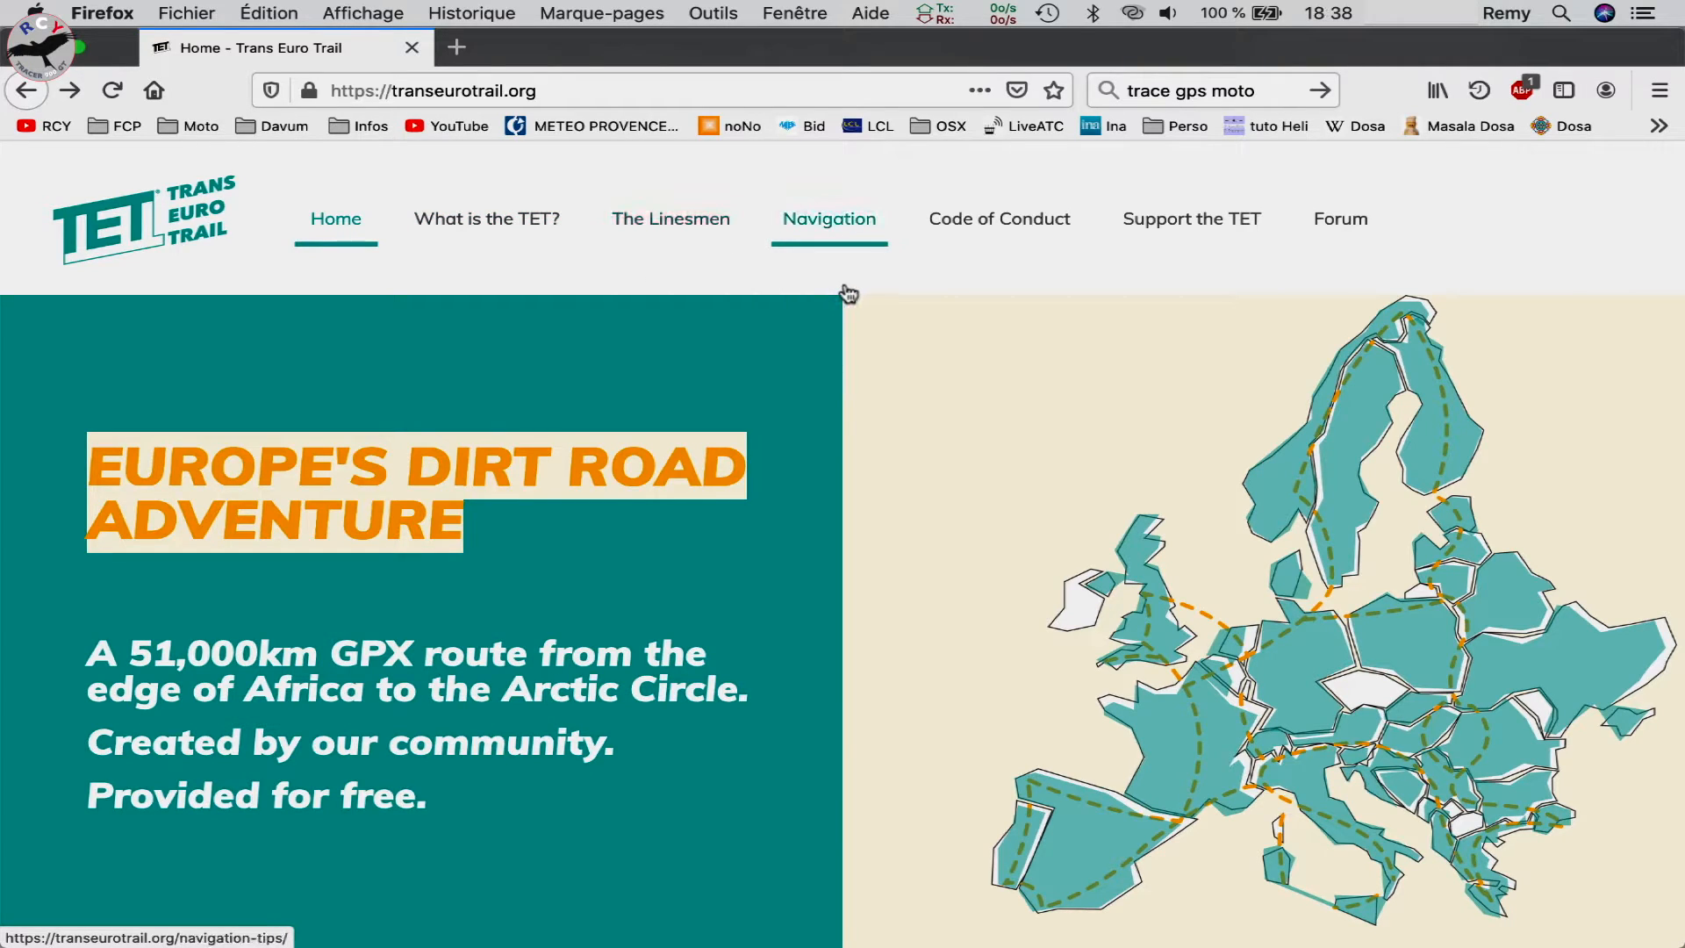
{"action": "left_click", "coordinate": [1212, 760]}
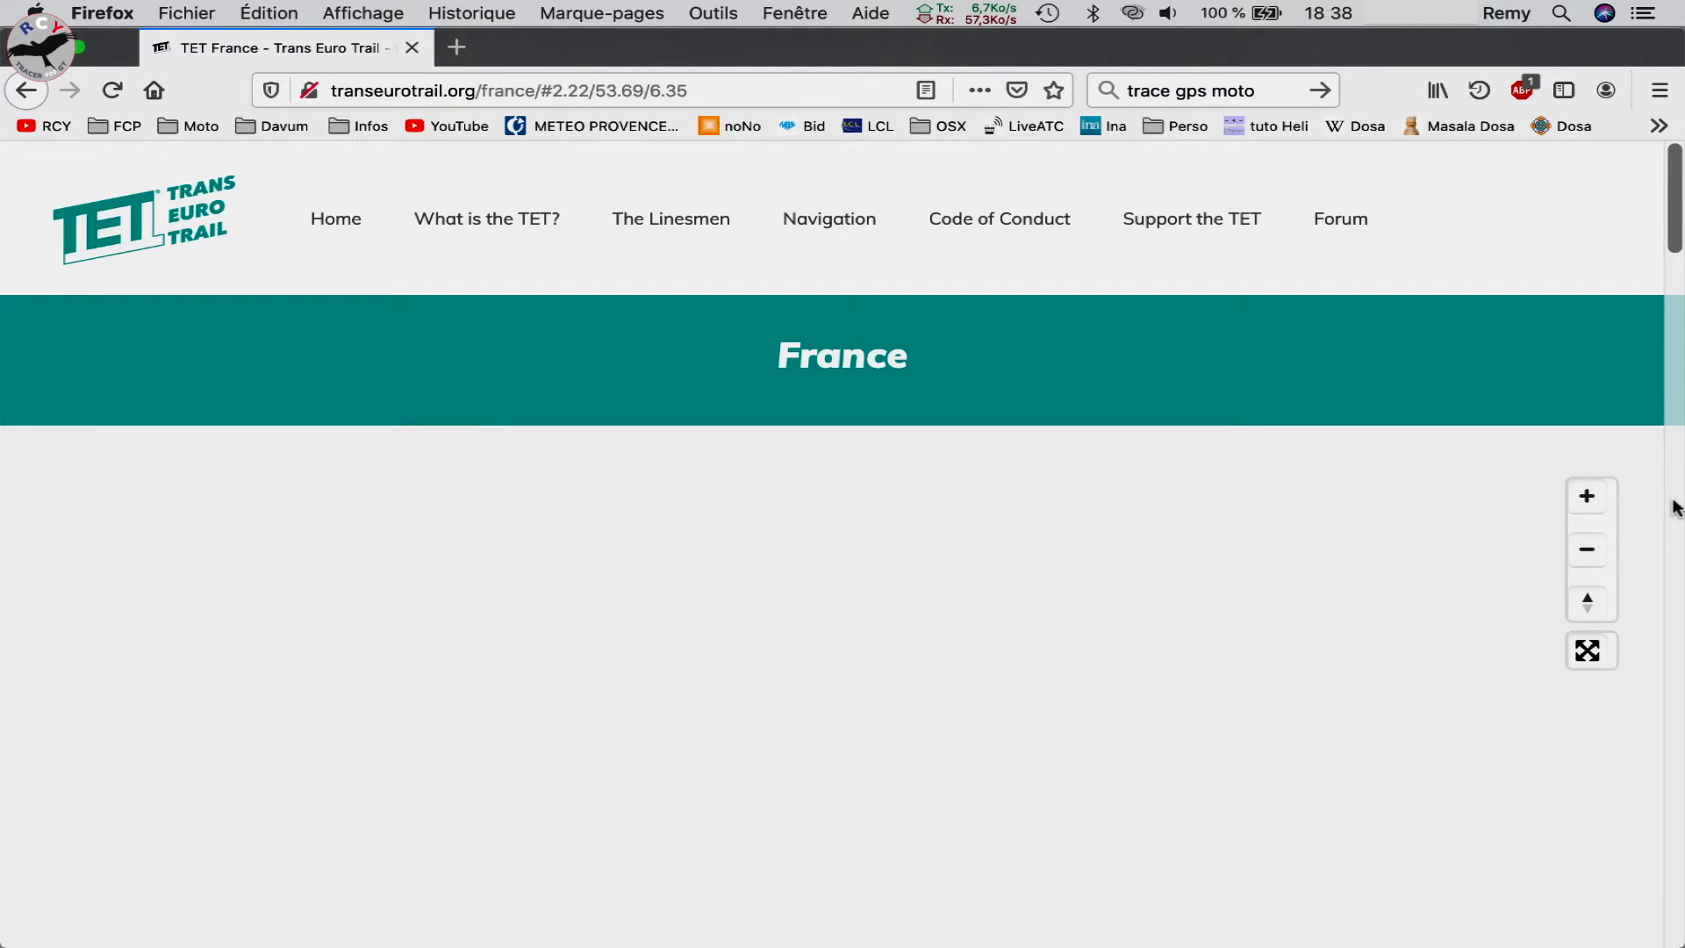
{"action": "scroll", "coordinate": [1676, 507], "scroll_direction": "down", "scroll_amount": 8}
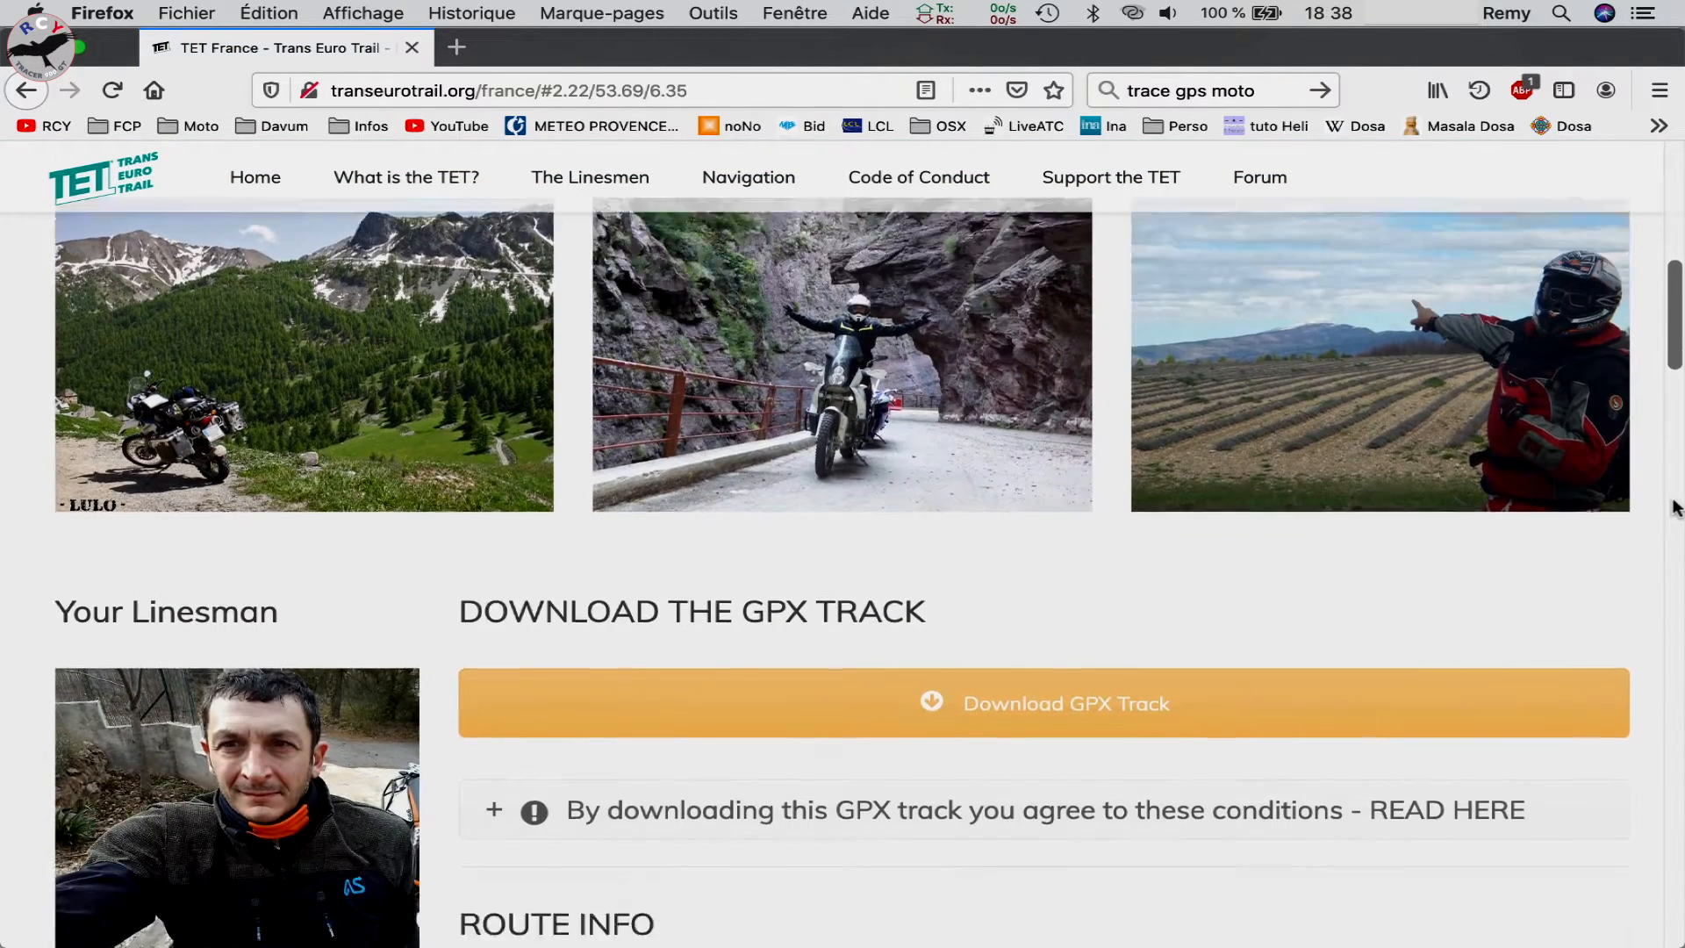
{"action": "scroll", "coordinate": [1675, 507], "scroll_direction": "down", "scroll_amount": 4}
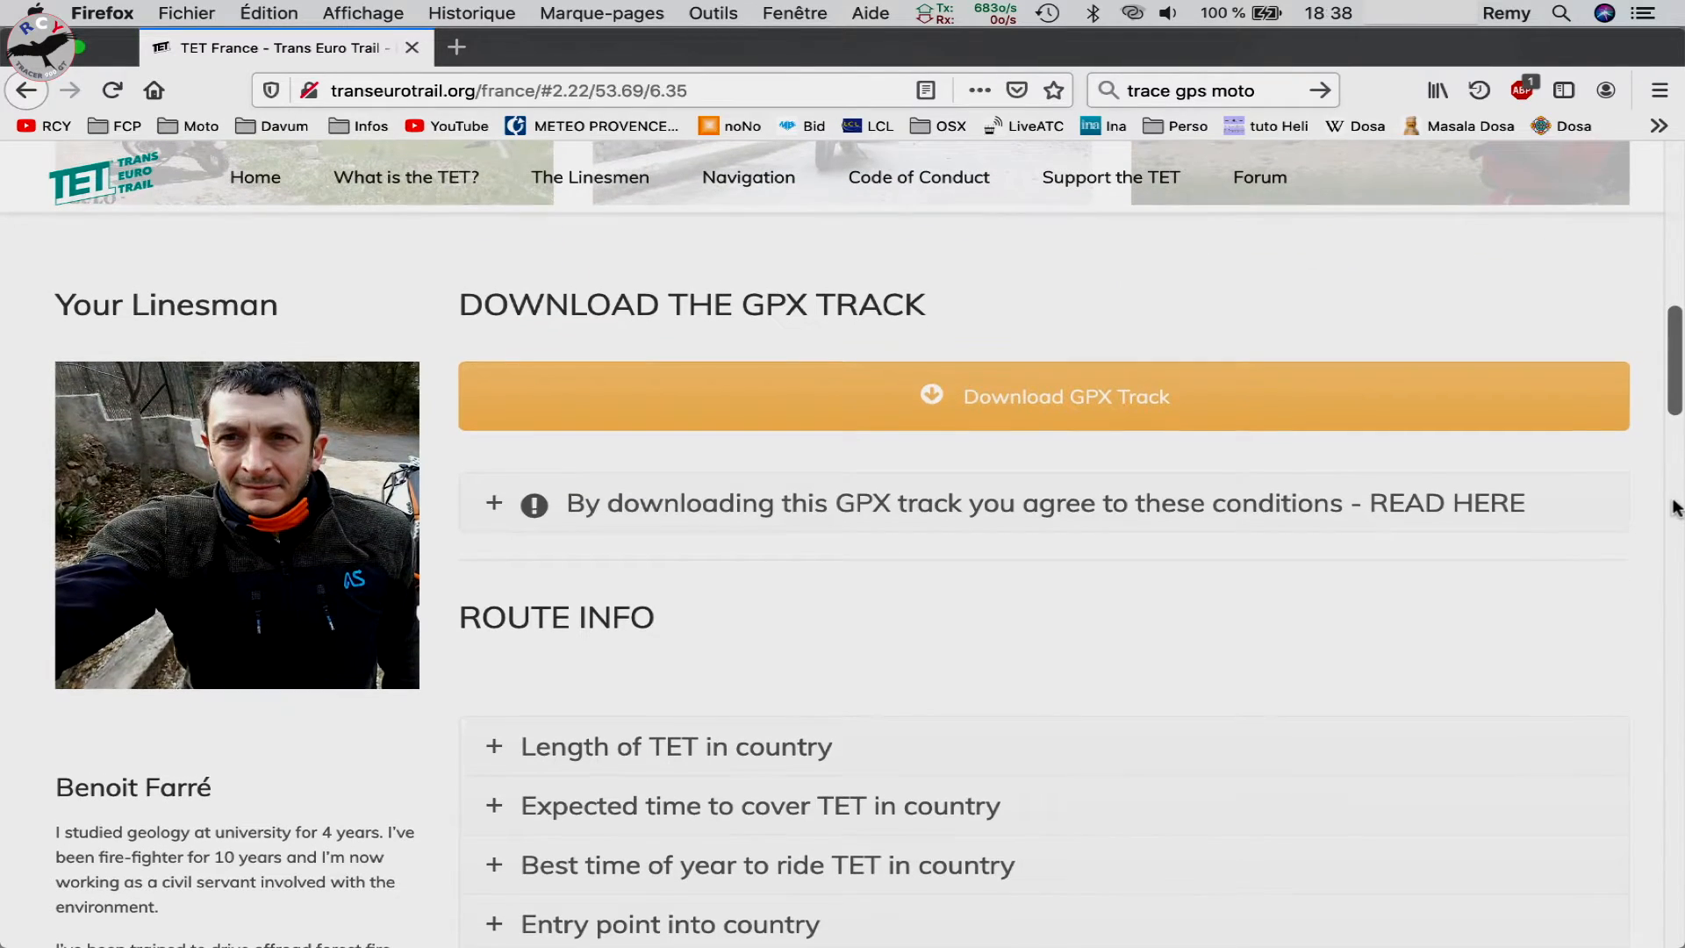